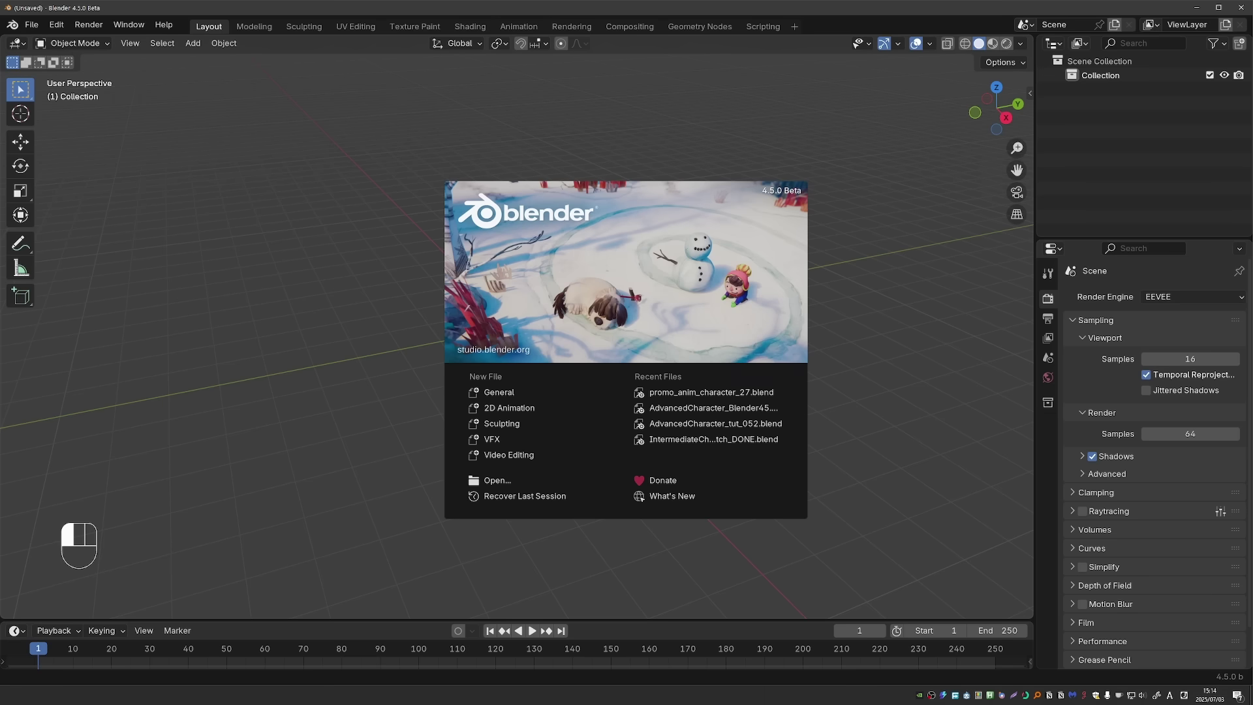
Step: Set the display graphics backend to Vulkan in the system preferences and save the preferences
{"action": "left_click", "coordinate": [313, 282]}
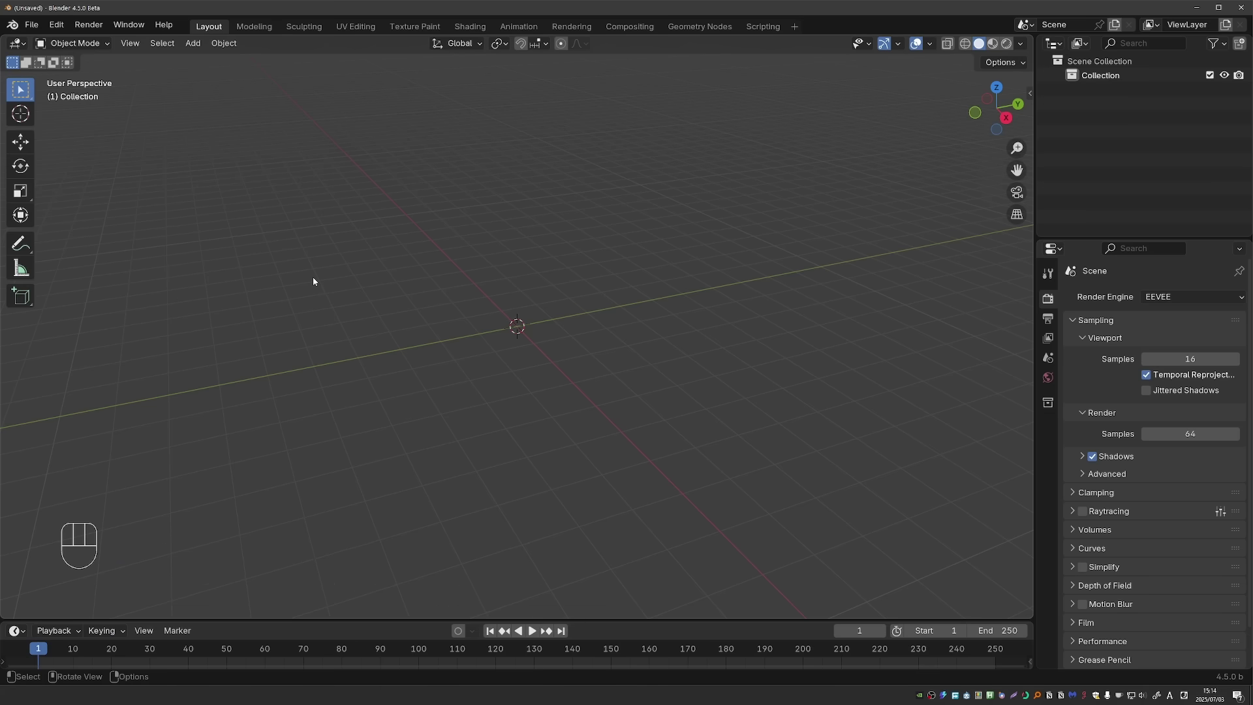
{"action": "left_click", "coordinate": [55, 26]}
{"action": "left_click", "coordinate": [116, 209]}
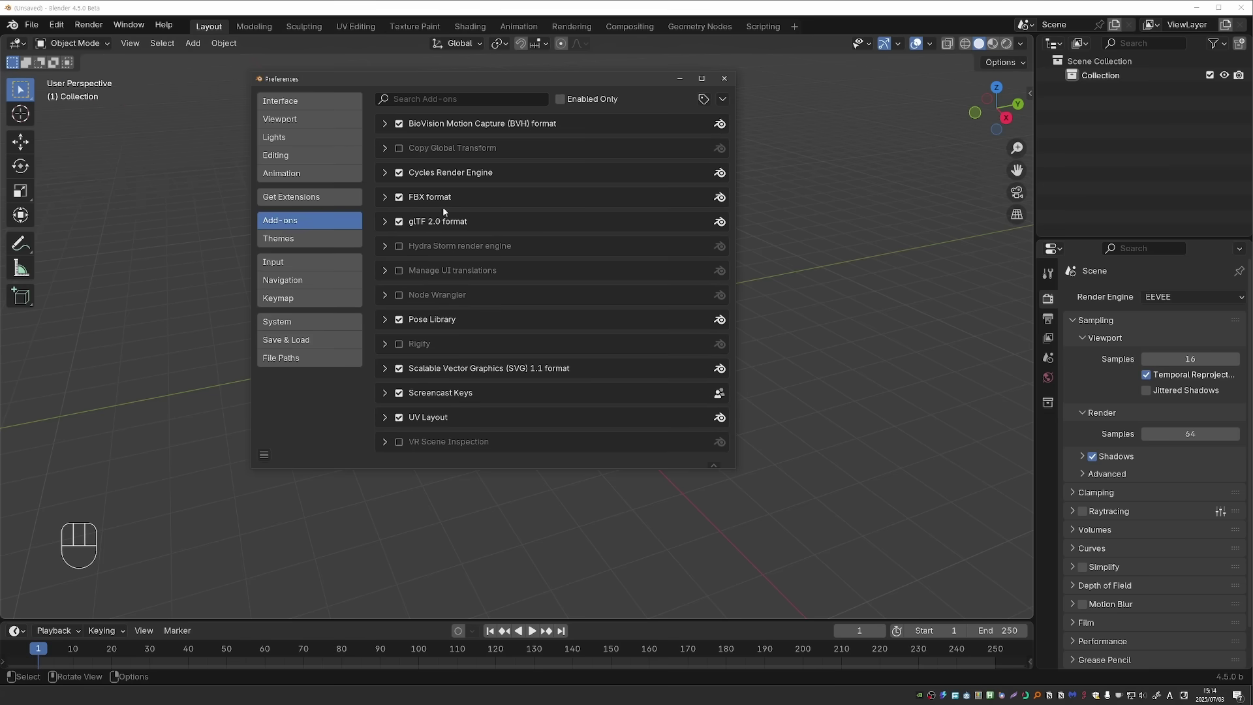
{"action": "left_click", "coordinate": [307, 322]}
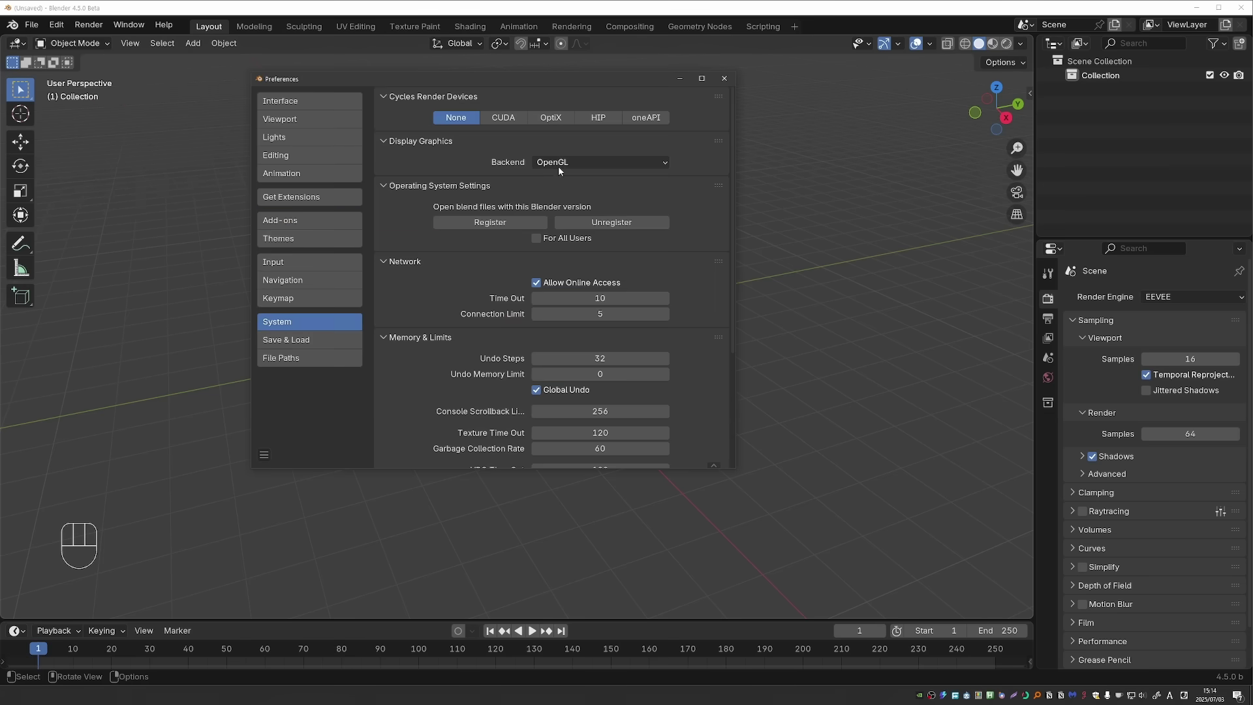
{"action": "left_click", "coordinate": [558, 167]}
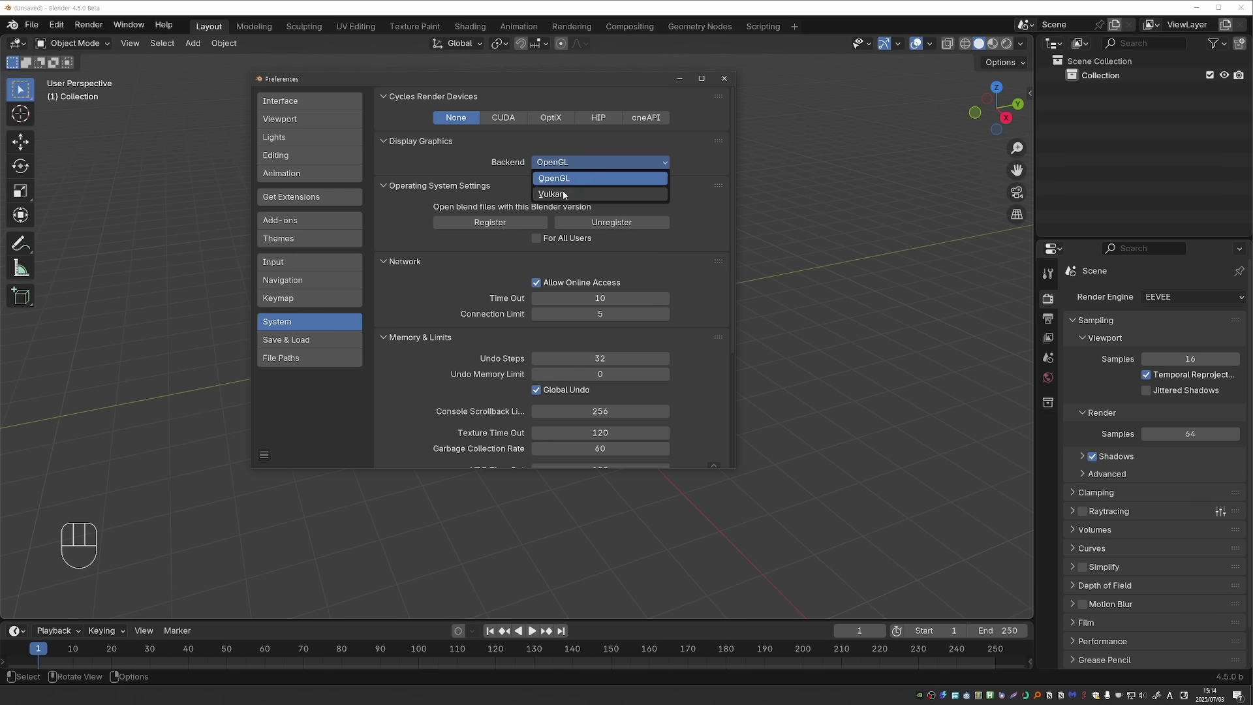
{"action": "left_click", "coordinate": [556, 187]}
{"action": "left_click", "coordinate": [264, 455]}
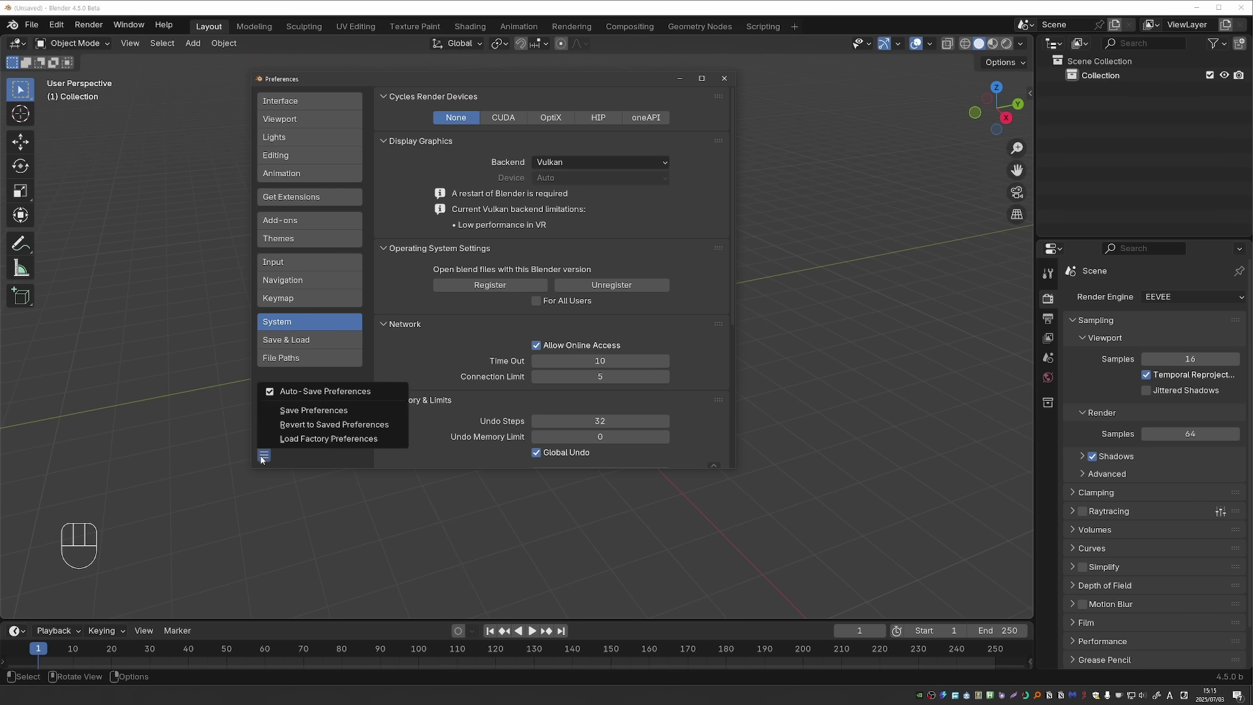
{"action": "left_click", "coordinate": [294, 406]}
{"action": "left_click", "coordinate": [724, 79]}
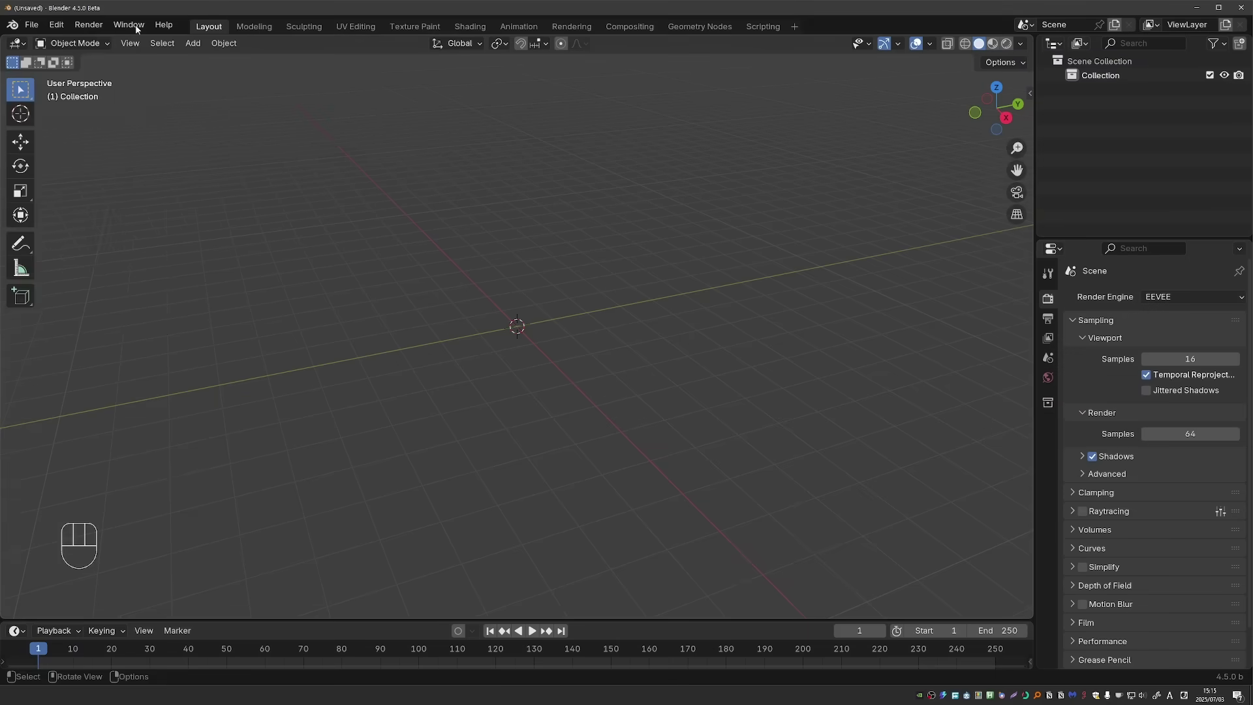
Step: Open the recent file AdvancedCharacter_Blender45.blend
{"action": "left_click", "coordinate": [31, 24]}
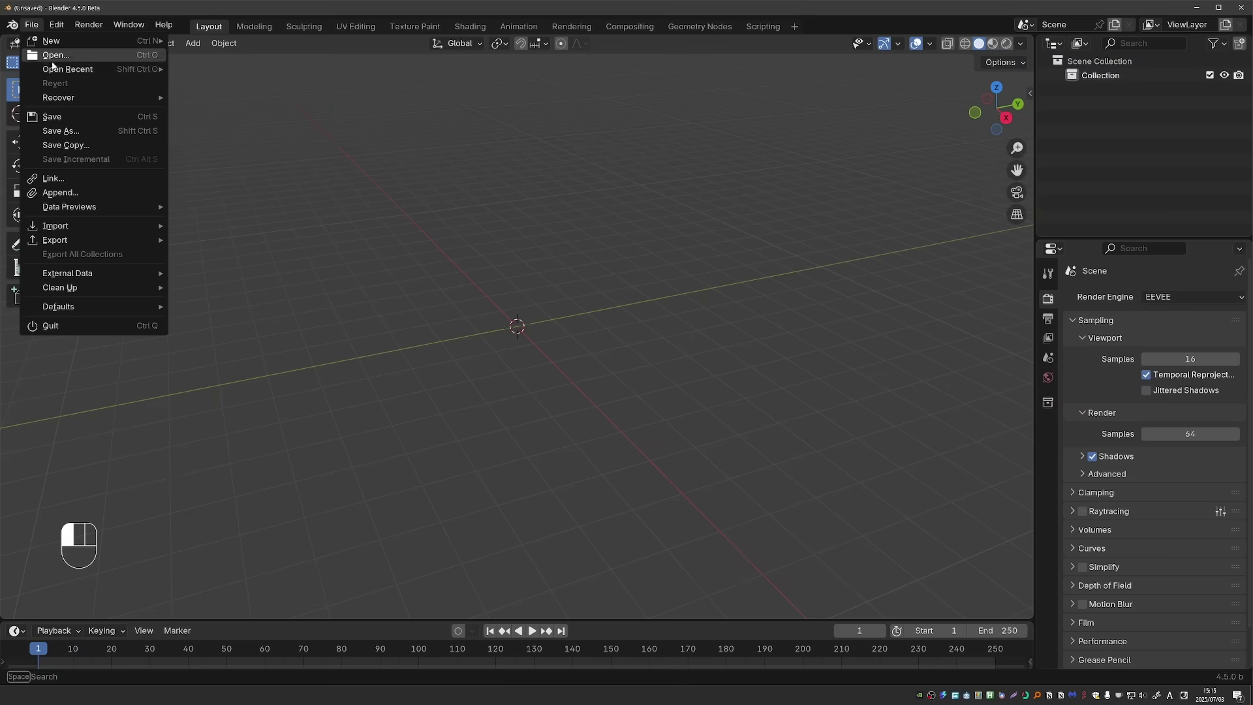
{"action": "mouse_move", "coordinate": [72, 69]}
{"action": "left_click", "coordinate": [261, 82]}
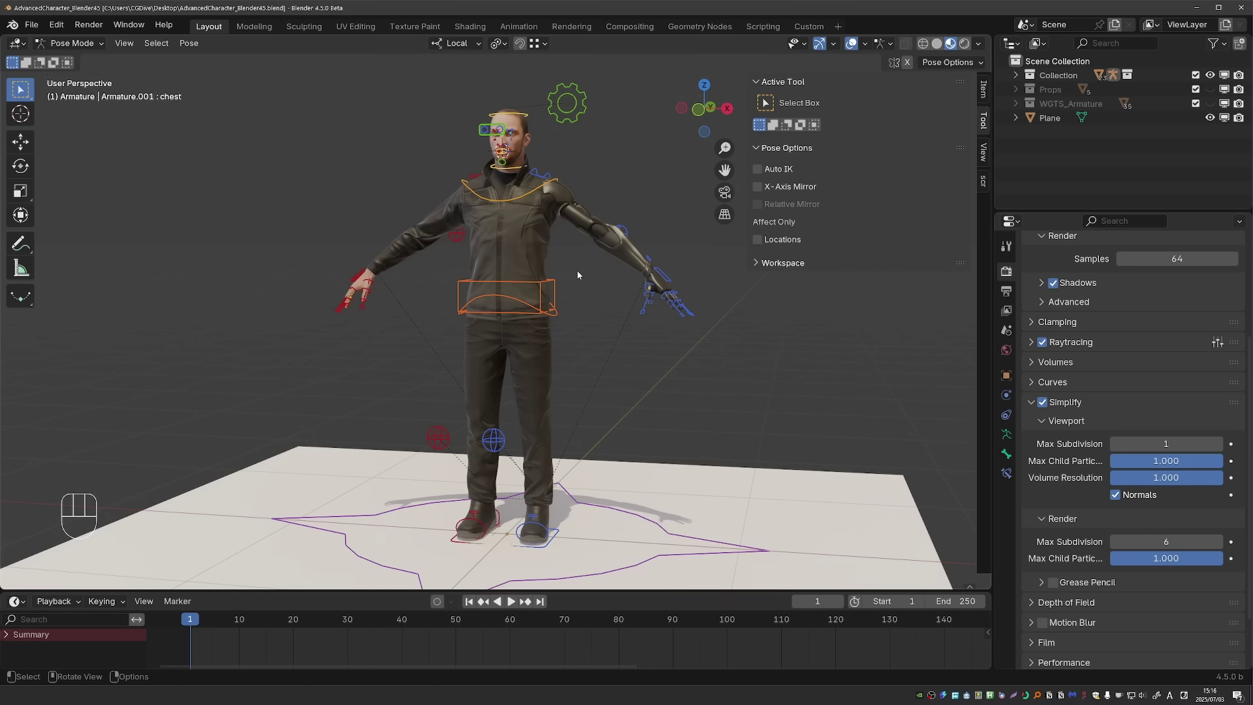
{"action": "left_click", "coordinate": [660, 274]}
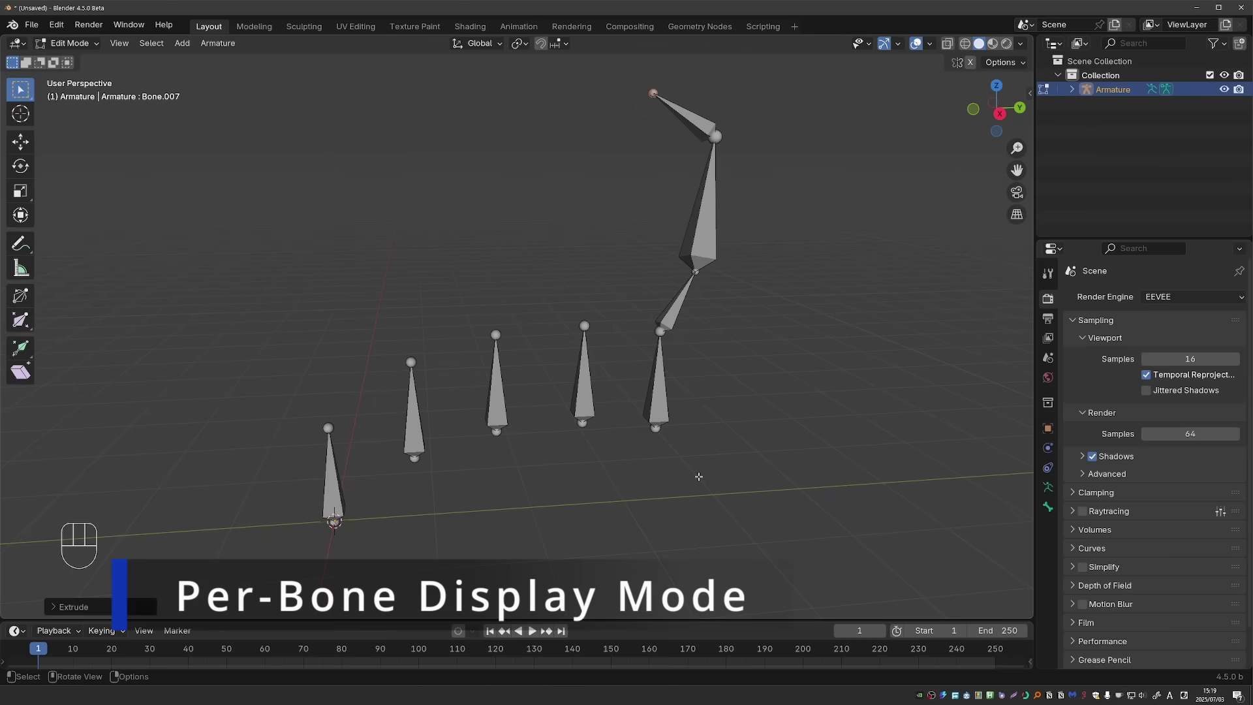
Step: Try the Stick, B-Bone and Envelope display types on the whole armature, then return it to Octahedral
{"action": "left_click", "coordinate": [1049, 488]}
{"action": "left_click", "coordinate": [1110, 541]}
{"action": "scroll", "coordinate": [1136, 522], "scroll_direction": "down", "scroll_amount": 2}
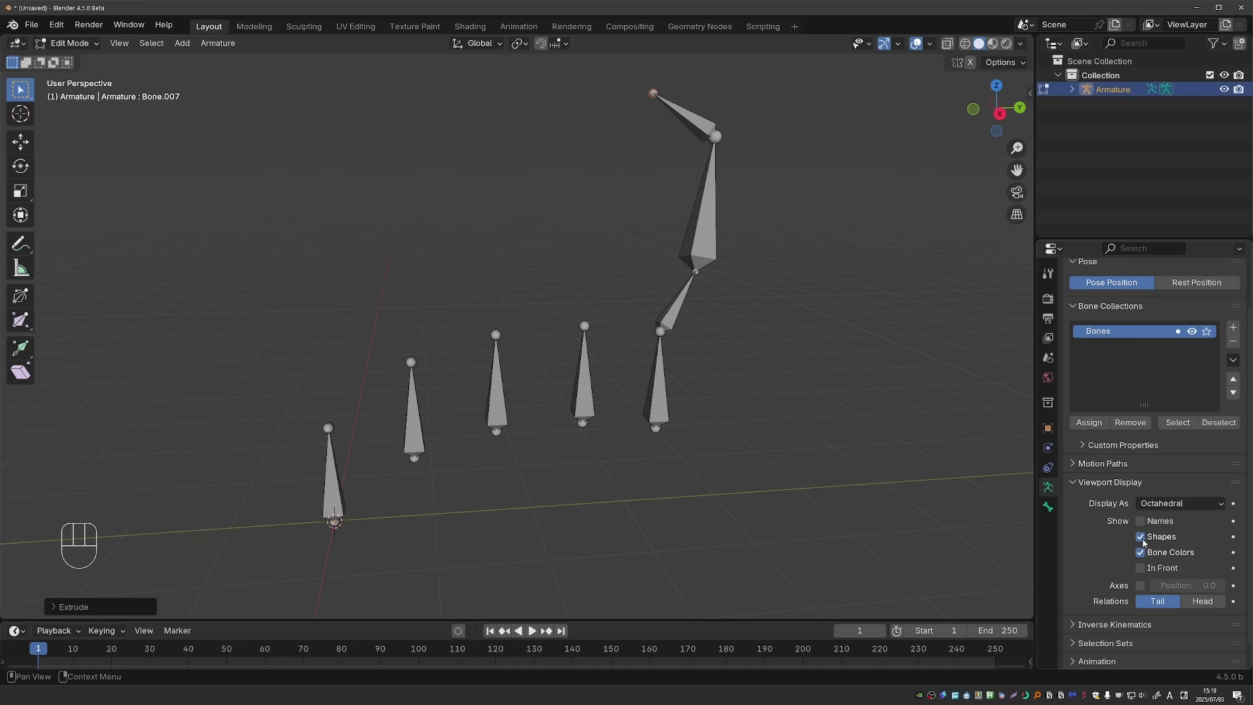
{"action": "left_click", "coordinate": [1154, 505]}
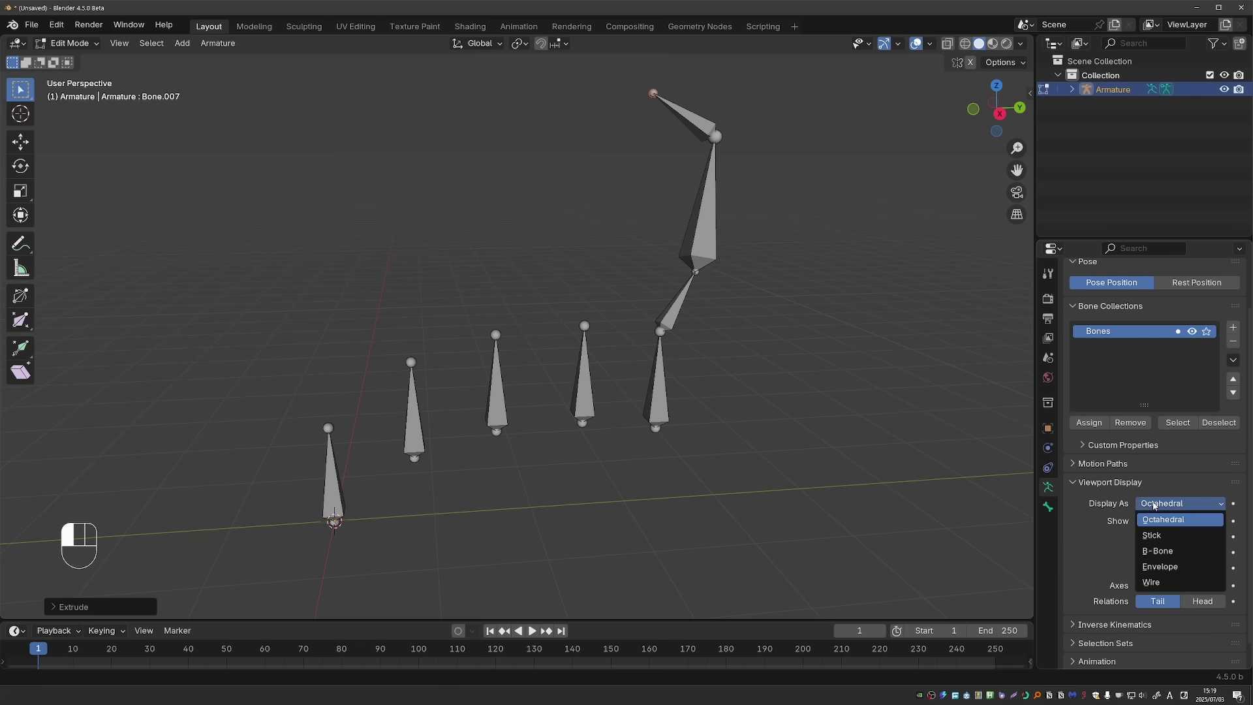
{"action": "left_click", "coordinate": [1165, 534]}
{"action": "left_click", "coordinate": [1167, 506]}
{"action": "left_click", "coordinate": [1169, 550]}
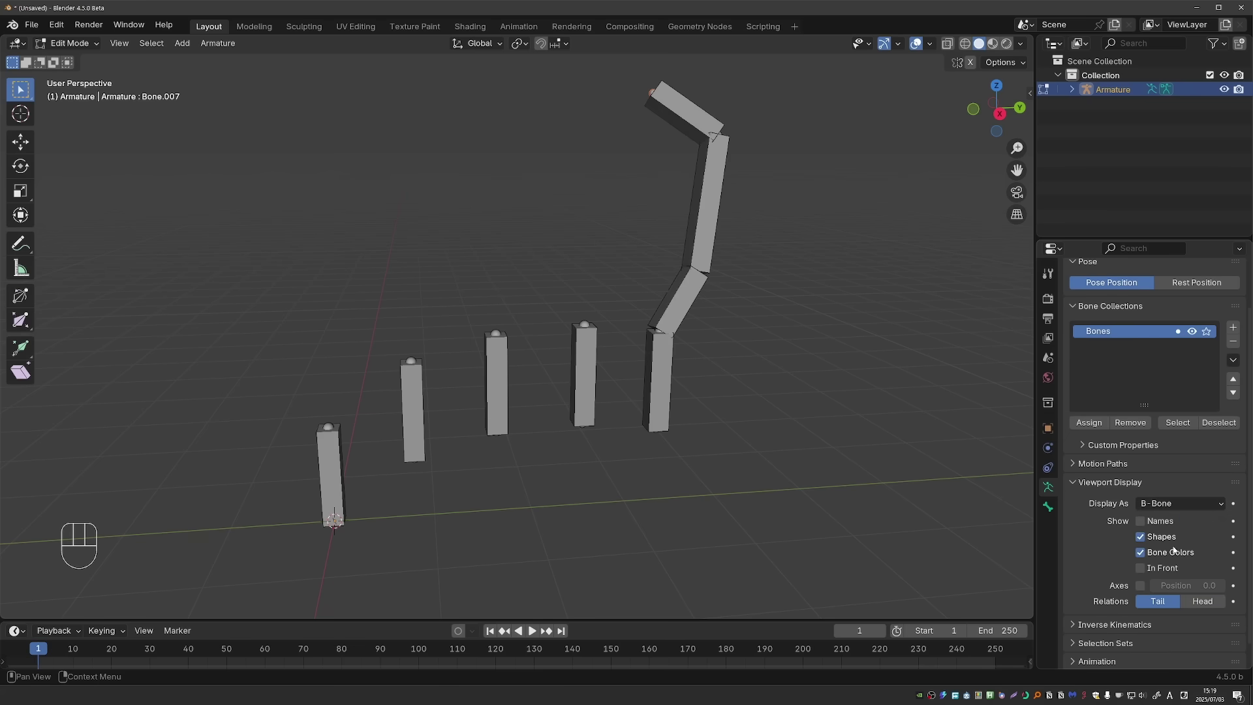
{"action": "left_click", "coordinate": [1167, 507]}
{"action": "left_click", "coordinate": [1169, 566]}
{"action": "left_click", "coordinate": [1162, 507]}
{"action": "left_click", "coordinate": [1157, 519]}
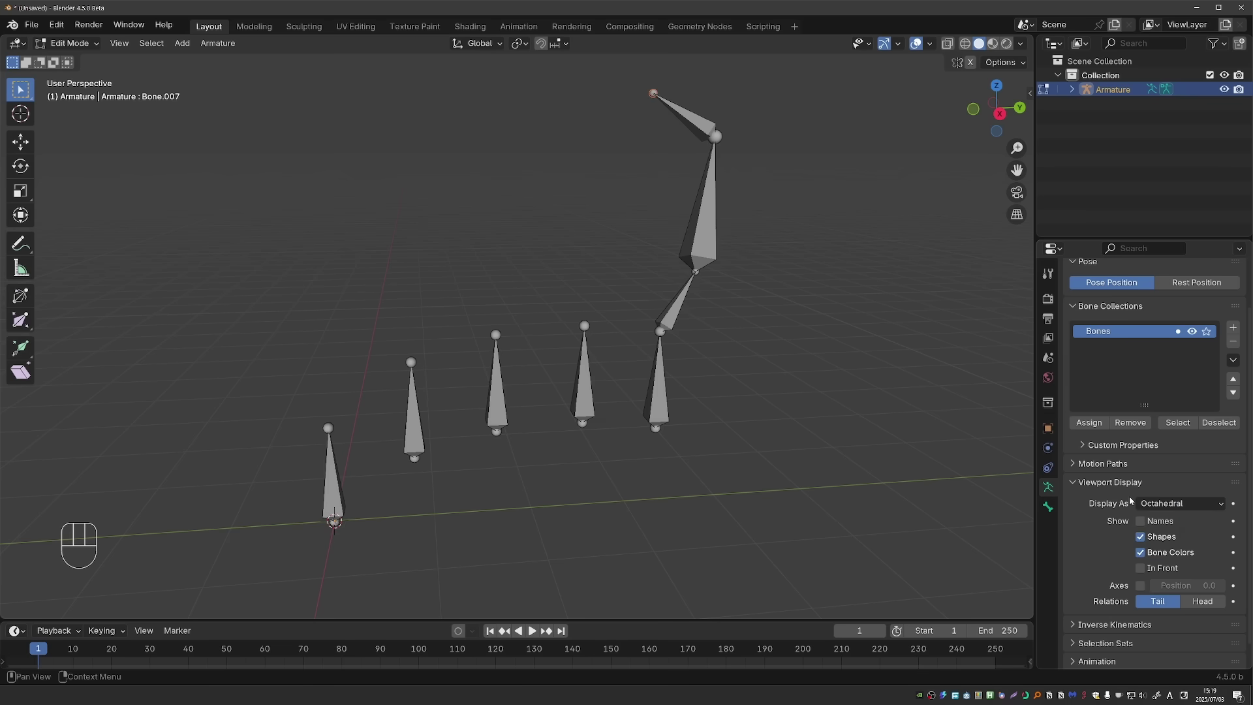
Step: Set the individual display type of the topmost bone in the chain to B-Bone
{"action": "left_click", "coordinate": [1048, 507]}
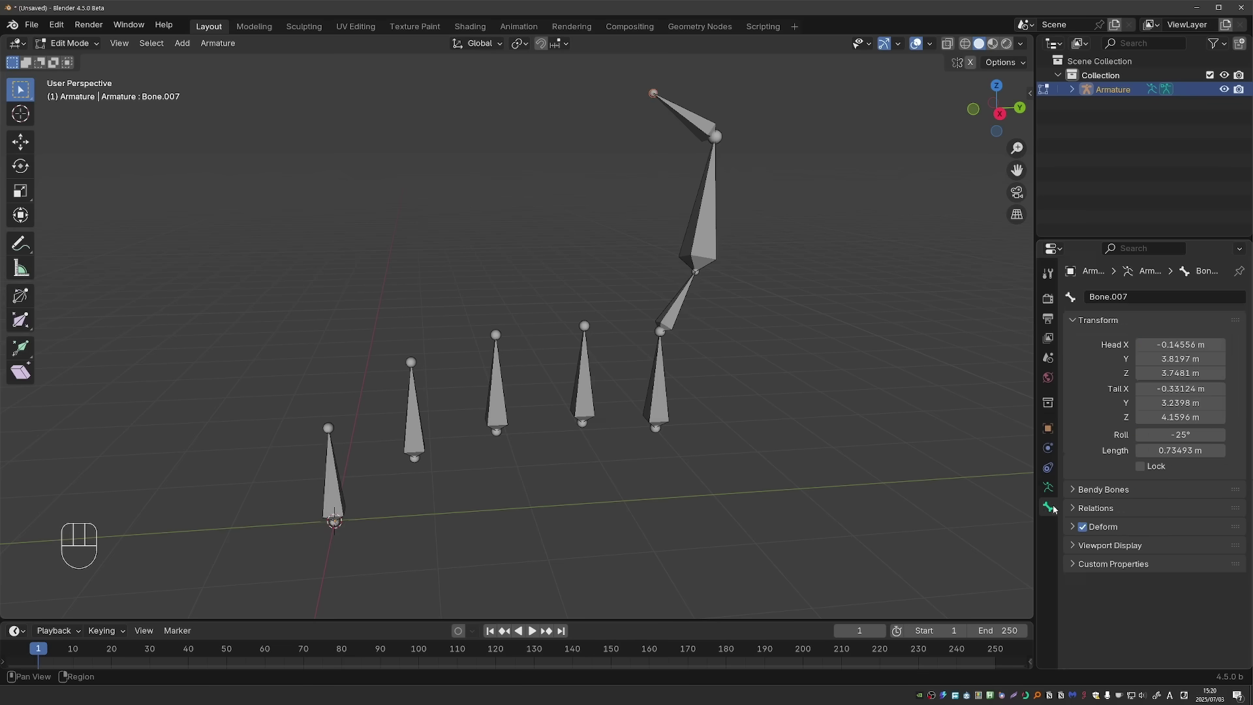
{"action": "left_click", "coordinate": [1110, 545]}
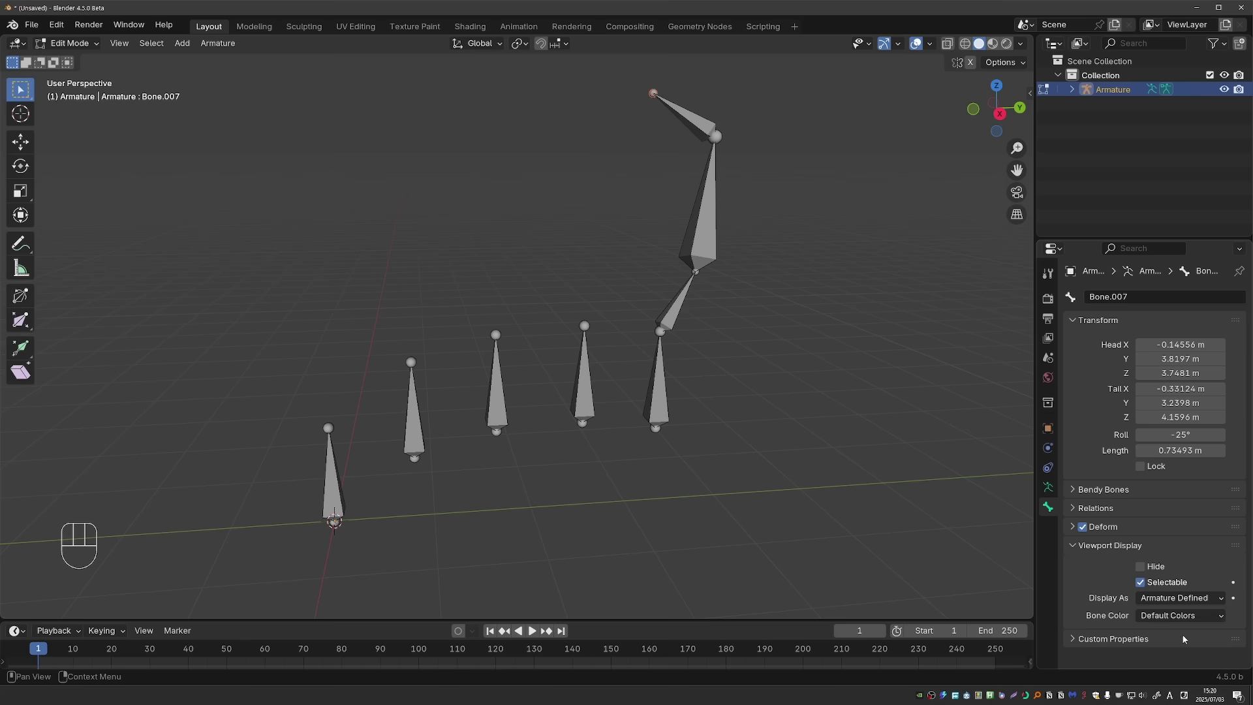
{"action": "left_click", "coordinate": [692, 121]}
{"action": "middle_click_drag", "start_coordinate": [733, 172], "coordinate": [724, 172]}
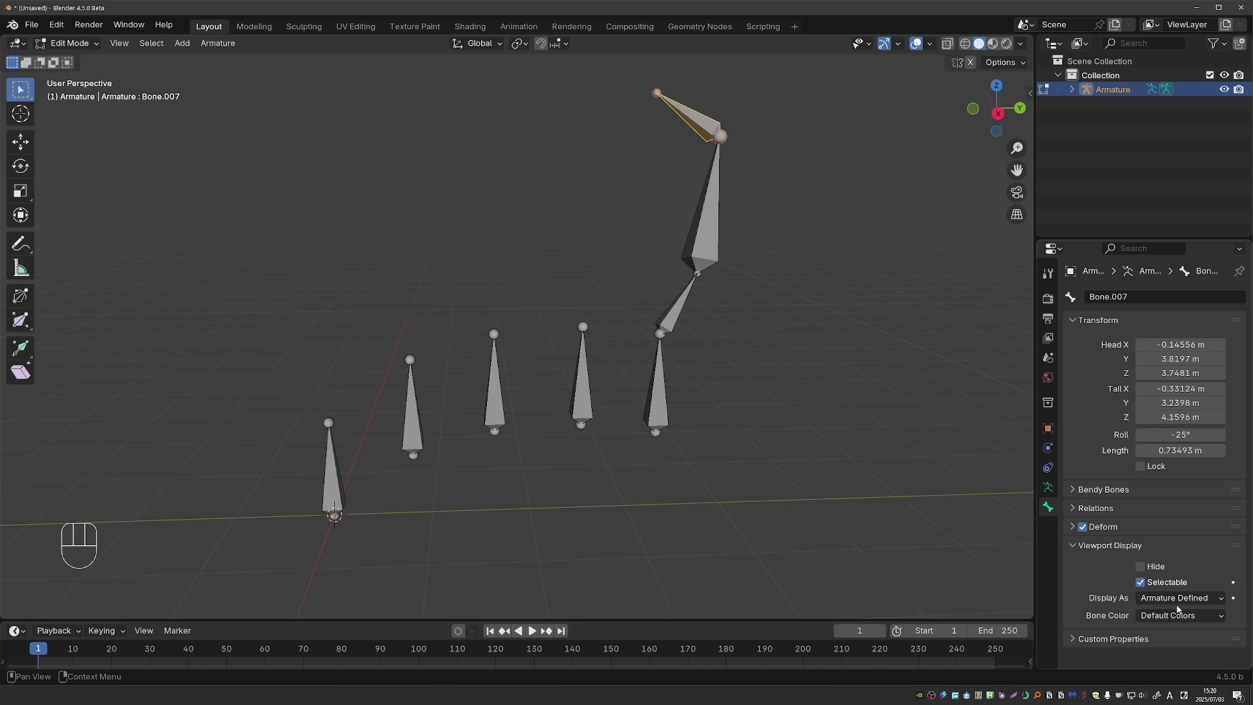
{"action": "left_click", "coordinate": [1049, 488]}
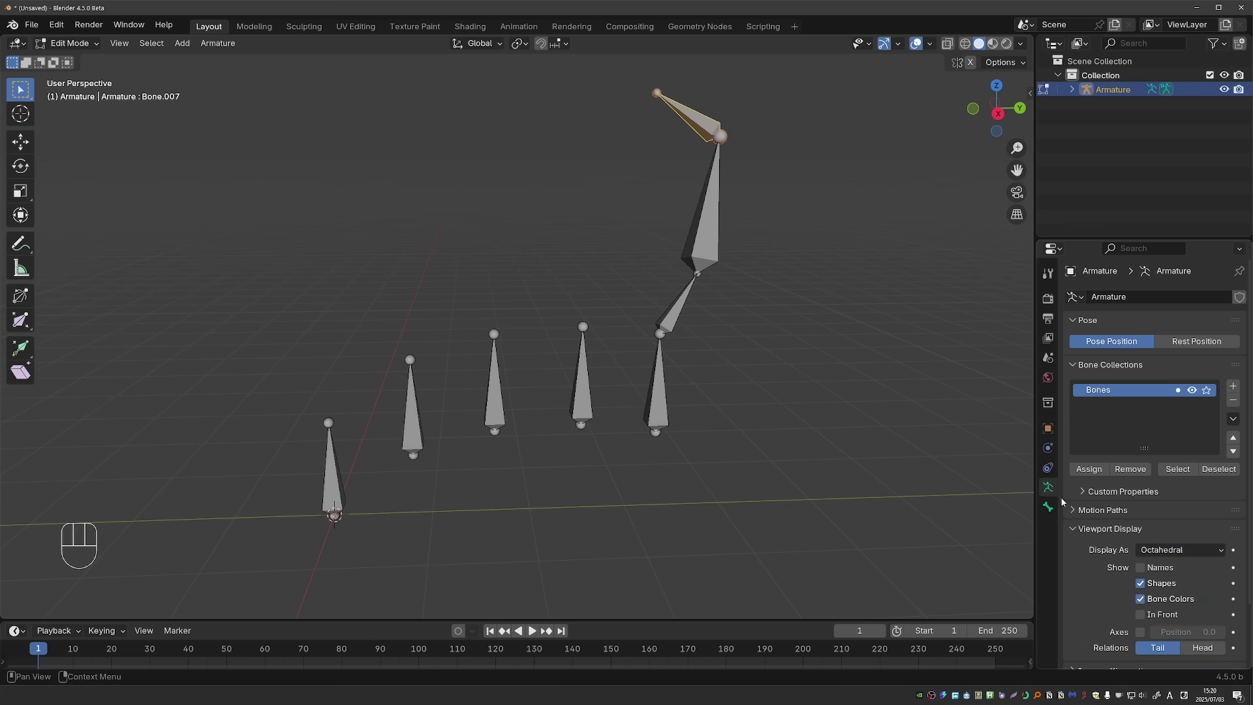
{"action": "left_click", "coordinate": [1163, 552]}
{"action": "left_click", "coordinate": [1164, 555]}
{"action": "left_click", "coordinate": [1048, 507]}
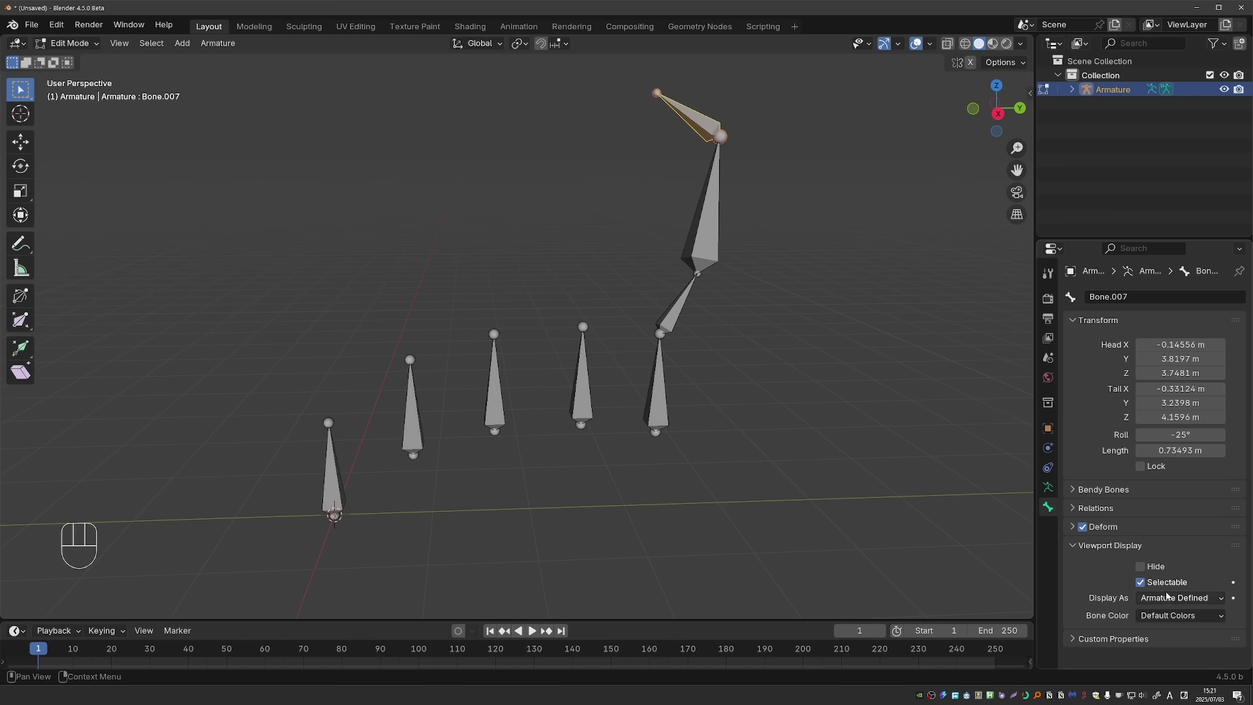
{"action": "left_click", "coordinate": [1179, 598]}
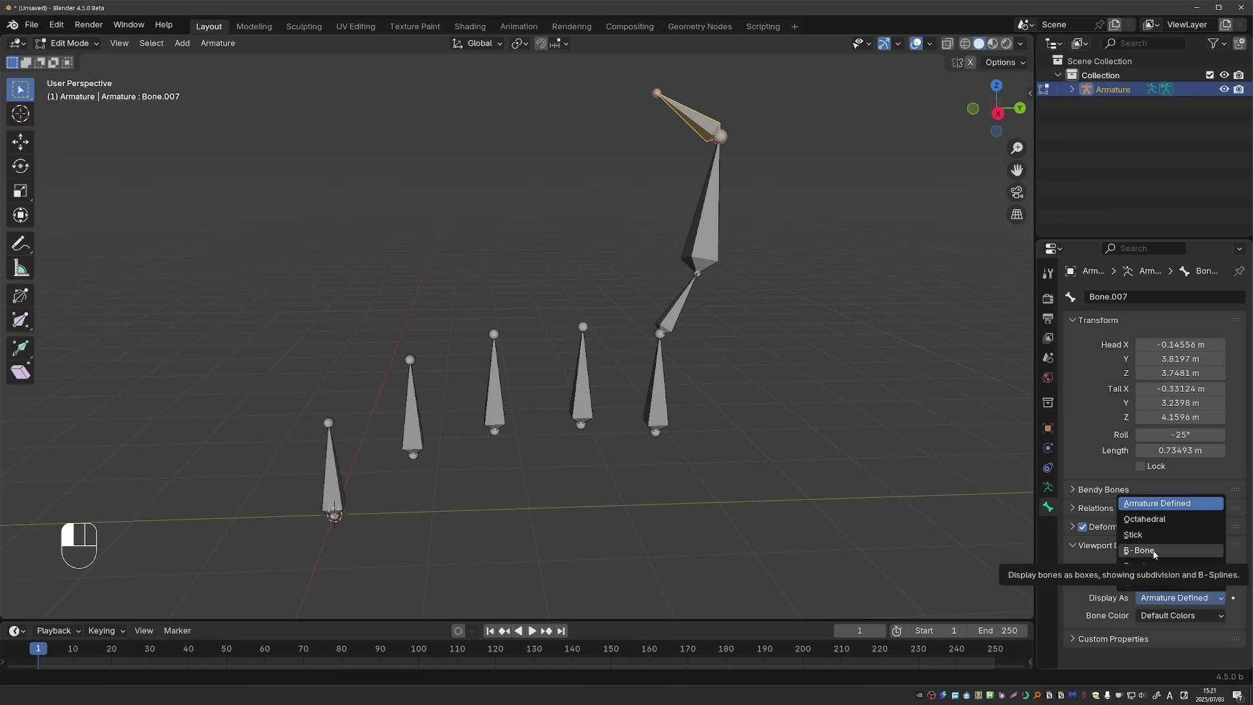
{"action": "left_click", "coordinate": [1154, 552]}
Step: Set the display type of Bone.003 to Stick and that of Bone.002 to Envelope
{"action": "left_click", "coordinate": [582, 379]}
{"action": "left_click", "coordinate": [1178, 598]}
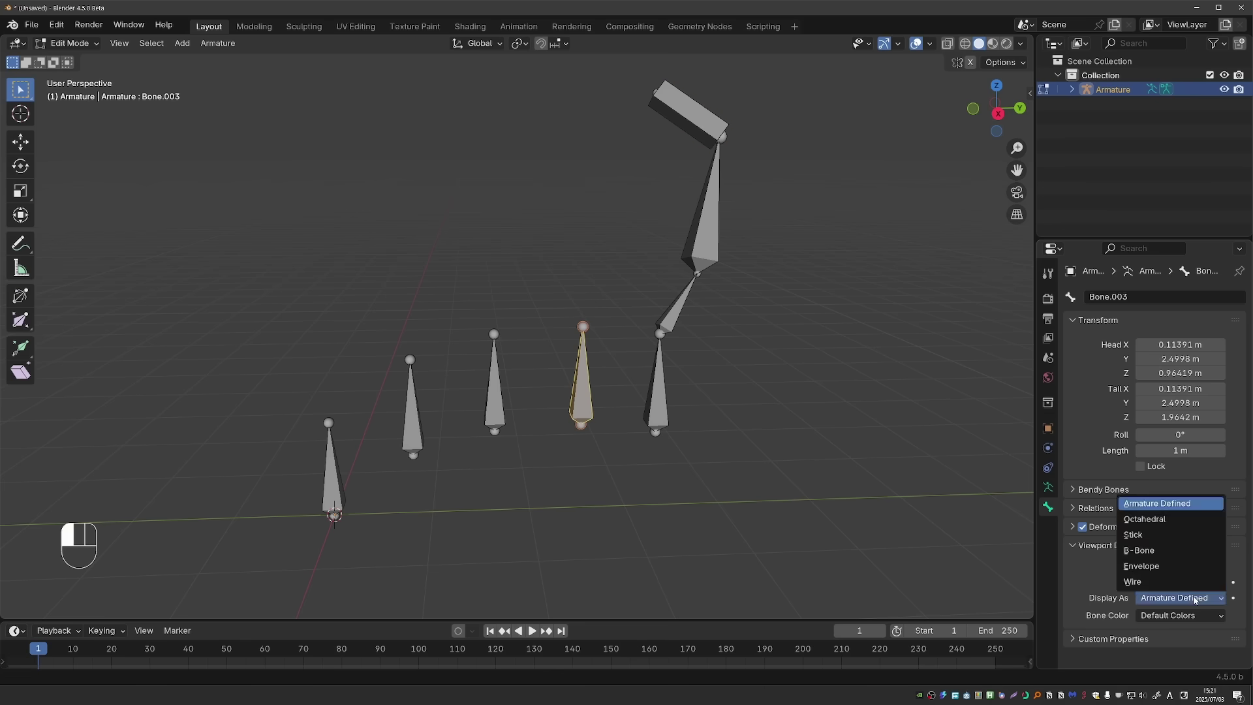
{"action": "left_click", "coordinate": [1188, 542]}
{"action": "left_click", "coordinate": [495, 385]}
{"action": "left_click", "coordinate": [1178, 598]}
{"action": "left_click", "coordinate": [1157, 571]}
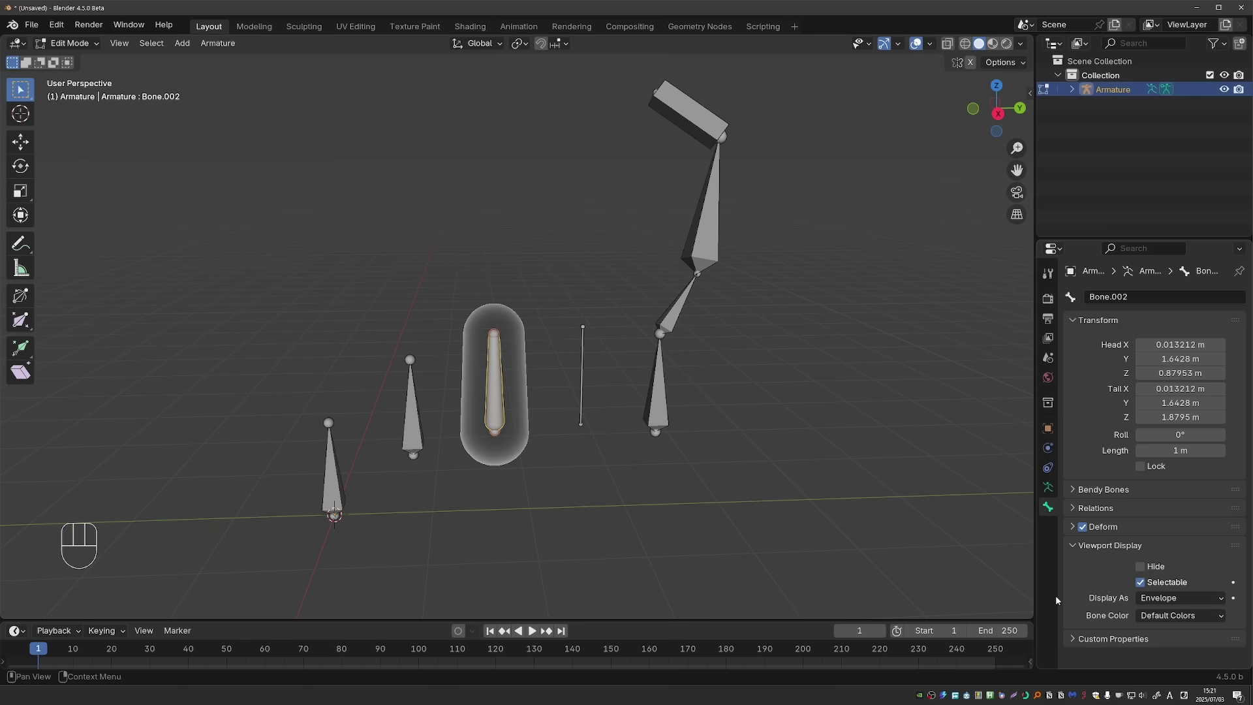
Step: Set the display type of the second standing bone, beside the one at the origin, to Wire
{"action": "left_click", "coordinate": [416, 436]}
{"action": "left_click", "coordinate": [1178, 598]}
{"action": "left_click", "coordinate": [1158, 585]}
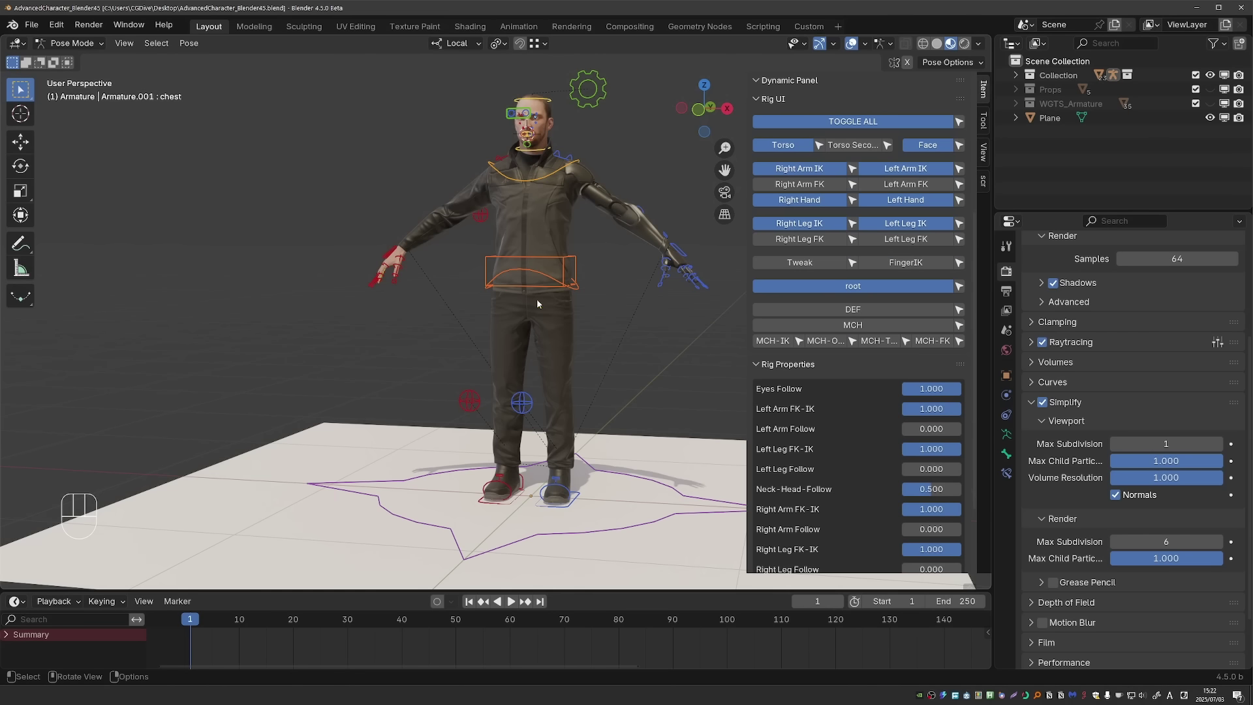
Step: Isolate the character's armature in local view and show only its DEF bone collection
{"action": "key", "text": "KP_Divide"}
{"action": "scroll", "coordinate": [906, 320], "scroll_direction": "up", "scroll_amount": 5}
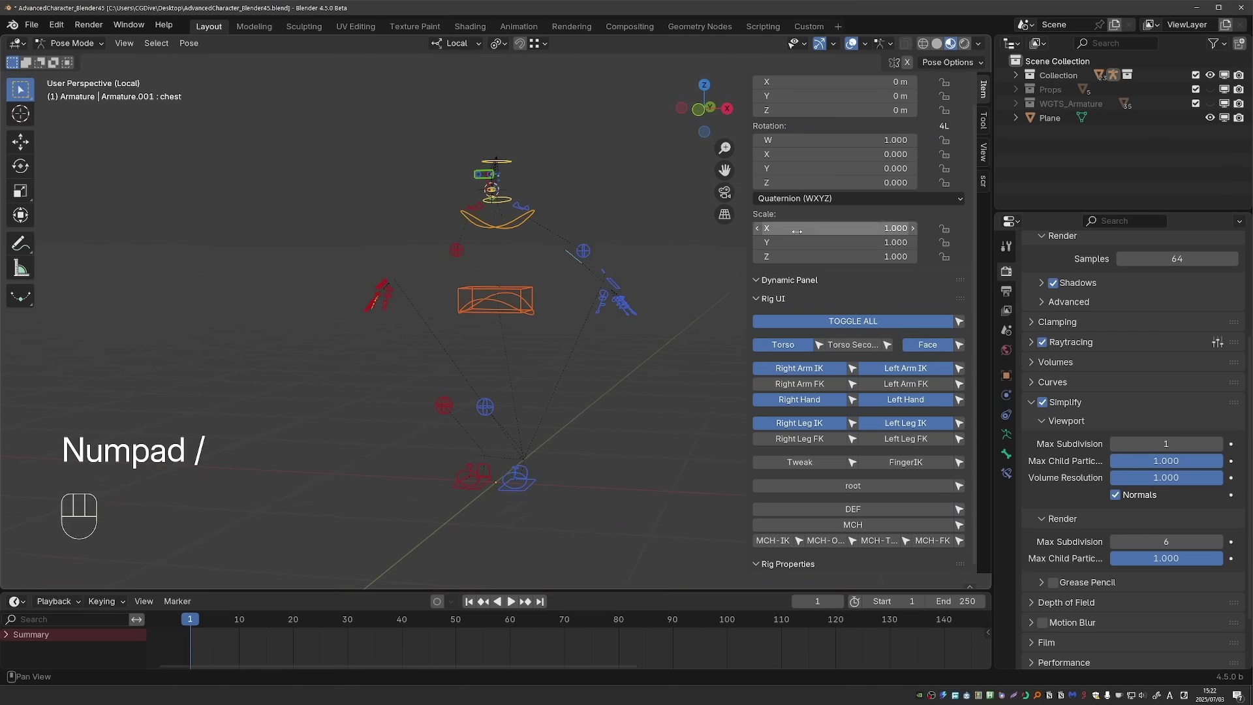
{"action": "left_click", "coordinate": [907, 321]}
{"action": "left_click_drag", "start_coordinate": [778, 195], "coordinate": [908, 282]}
{"action": "left_click", "coordinate": [881, 359]}
{"action": "scroll", "coordinate": [520, 328], "scroll_direction": "up", "scroll_amount": 2}
{"action": "scroll", "coordinate": [521, 328], "scroll_direction": "up", "scroll_amount": 1}
{"action": "middle_click_drag", "start_coordinate": [521, 328], "coordinate": [506, 326]}
Step: Set the DEF-spine1 bone's display type to Octahedral and copy it to all DEF bones, then deselect them
{"action": "left_click", "coordinate": [501, 270]}
{"action": "key", "text": "a"}
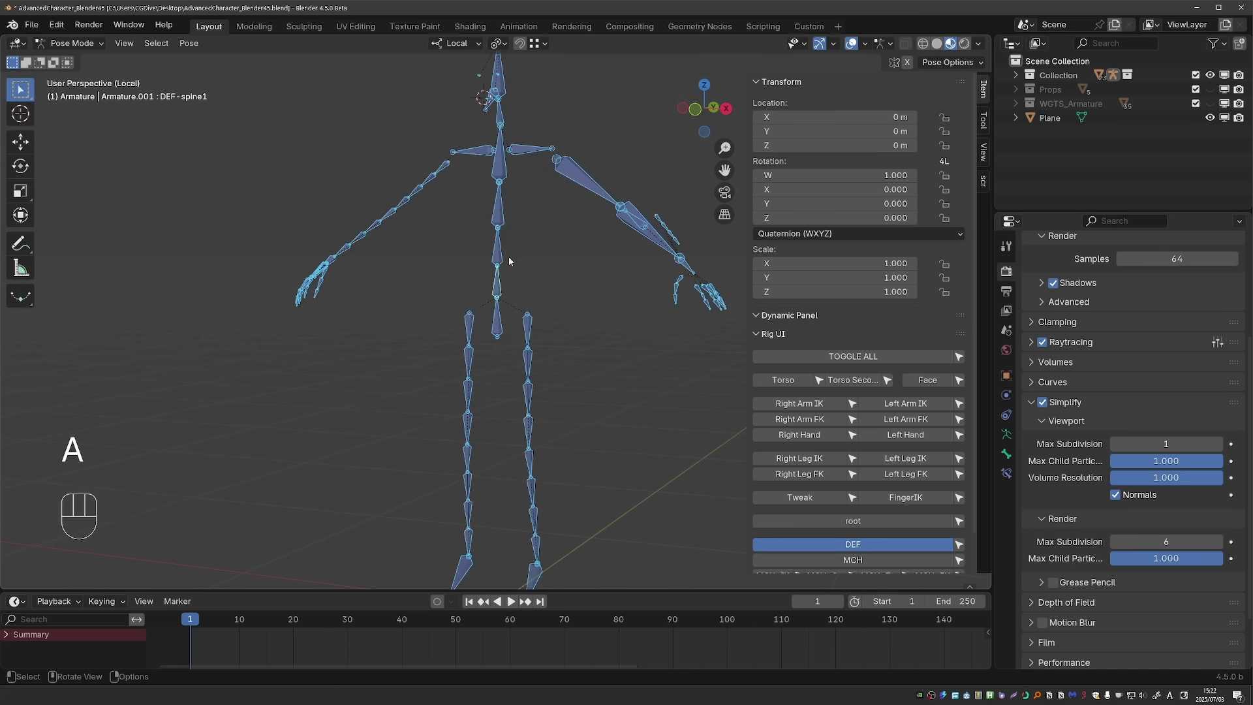
{"action": "left_click", "coordinate": [1006, 453]}
{"action": "scroll", "coordinate": [1149, 384], "scroll_direction": "up", "scroll_amount": 4}
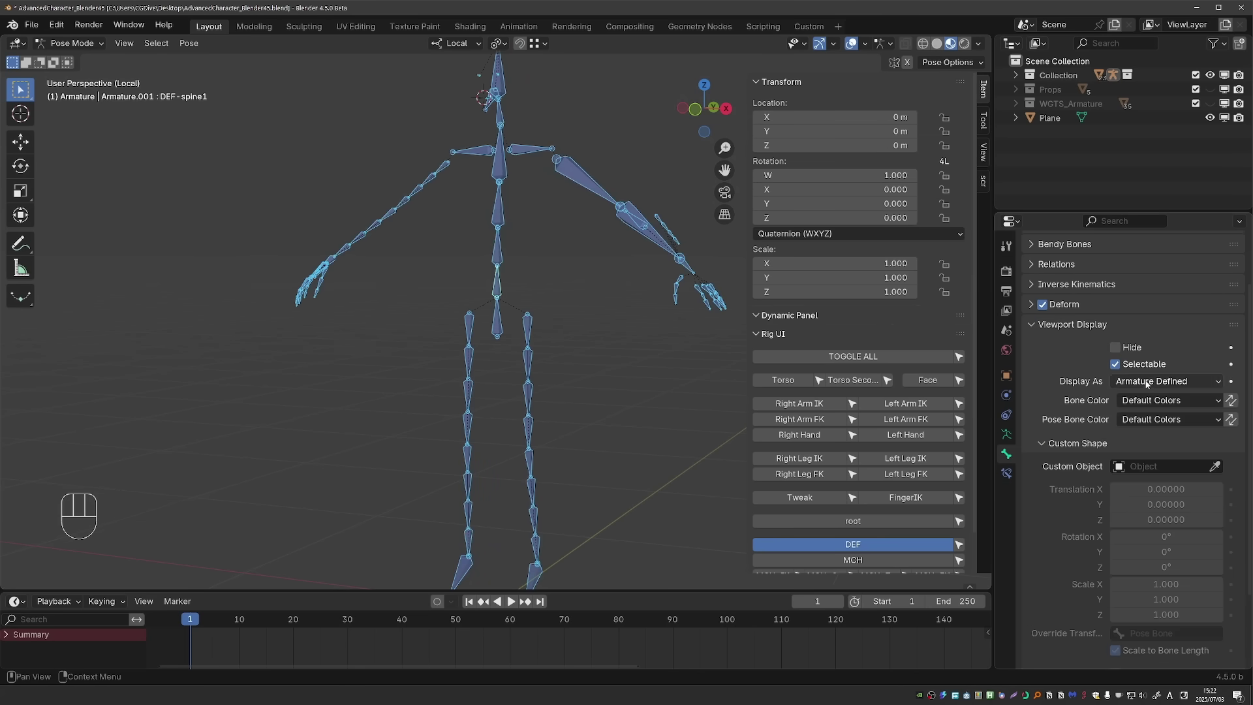
{"action": "left_click", "coordinate": [1149, 382]}
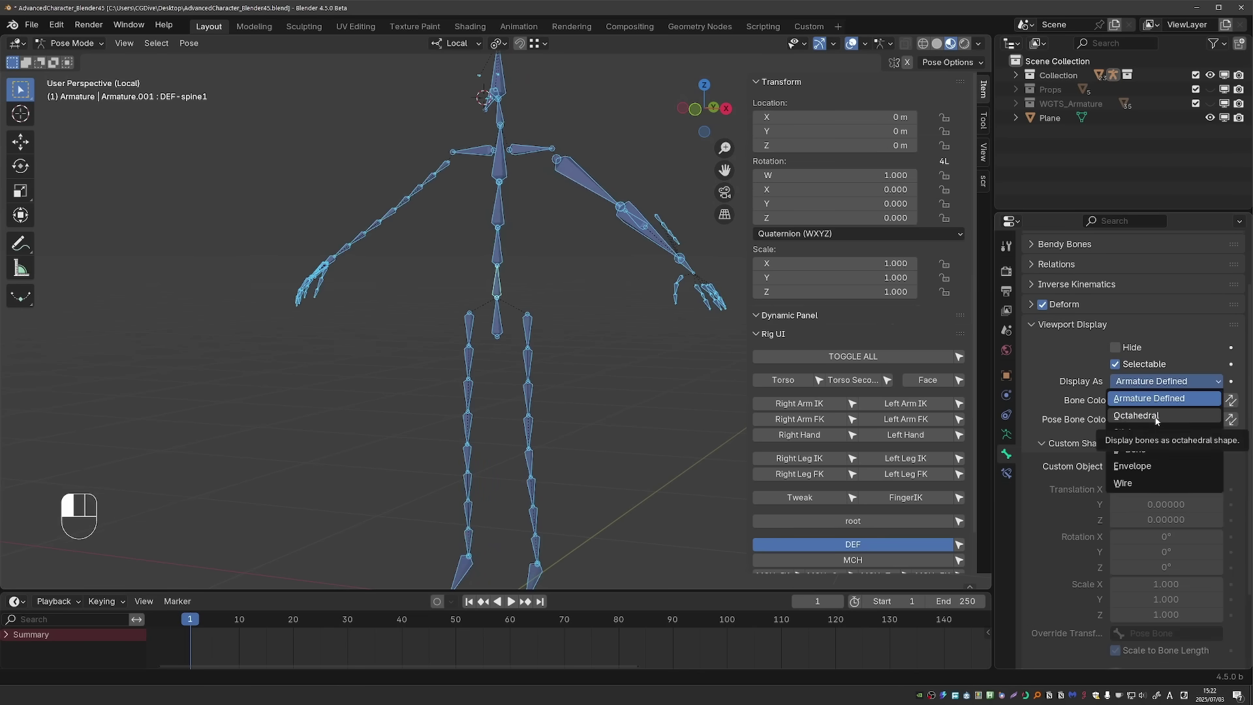
{"action": "left_click", "coordinate": [1156, 418]}
{"action": "right_click", "coordinate": [1154, 386]}
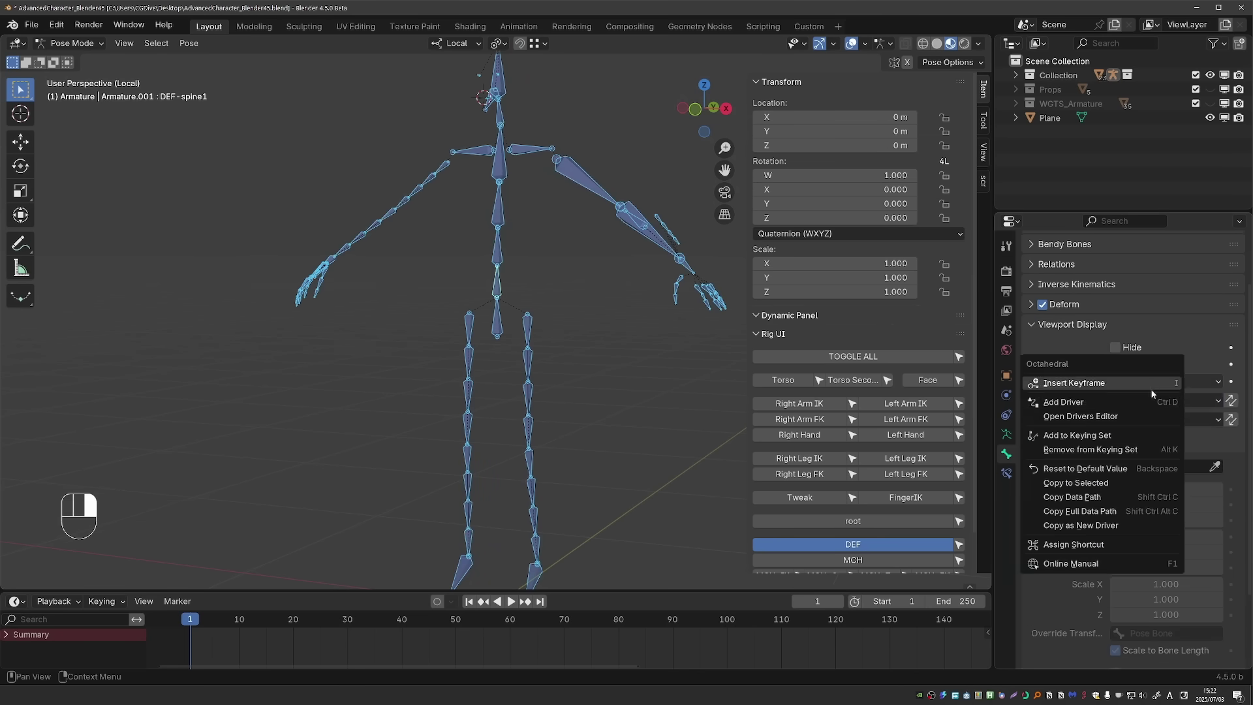
{"action": "left_click", "coordinate": [1115, 483]}
{"action": "left_click", "coordinate": [620, 433]}
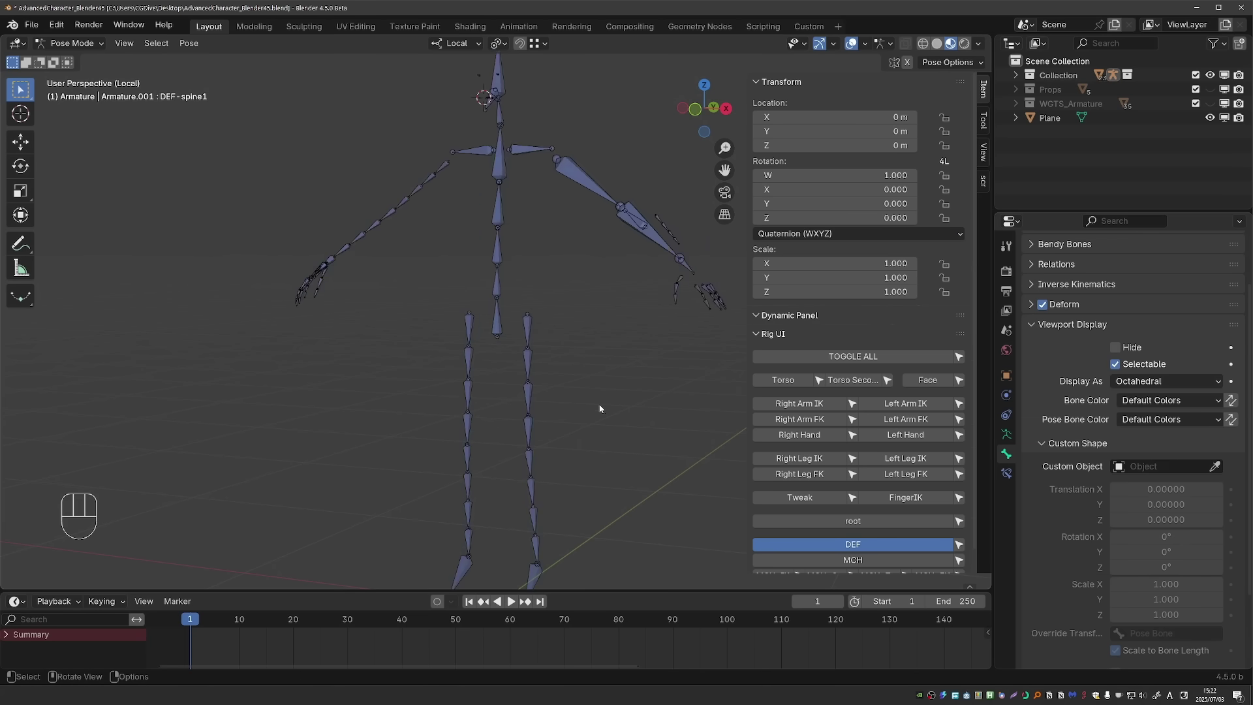
Step: Hide the DEF bones and show the MCH collection with MCH-IK, MCH-Other, MCH-Twists and MCH-FK
{"action": "scroll", "coordinate": [617, 450], "scroll_direction": "down", "scroll_amount": 2}
{"action": "middle_click_drag", "start_coordinate": [613, 476], "coordinate": [581, 458], "text": "shift"}
{"action": "left_click", "coordinate": [853, 544]}
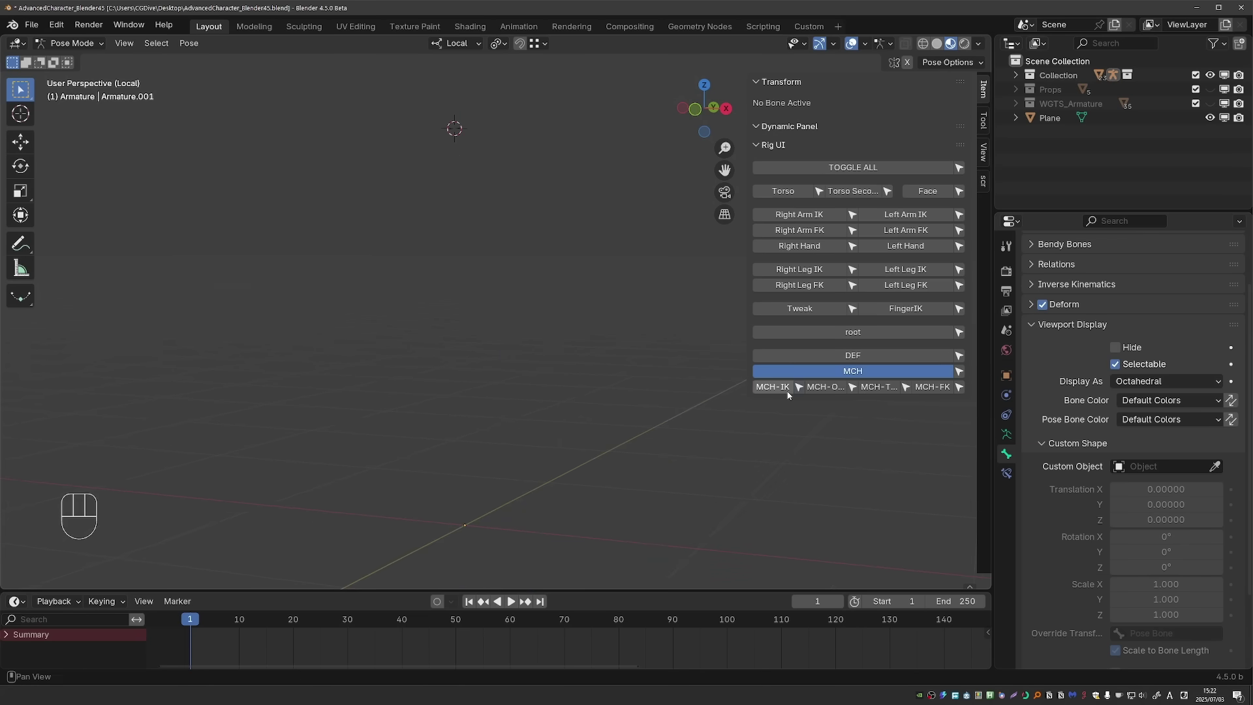
{"action": "left_click", "coordinate": [849, 371]}
{"action": "left_click", "coordinate": [932, 386]}
Step: Select all MCH bones, set the display type to B-Bone and copy it to the whole selection
{"action": "key", "text": "a"}
{"action": "key", "text": "a"}
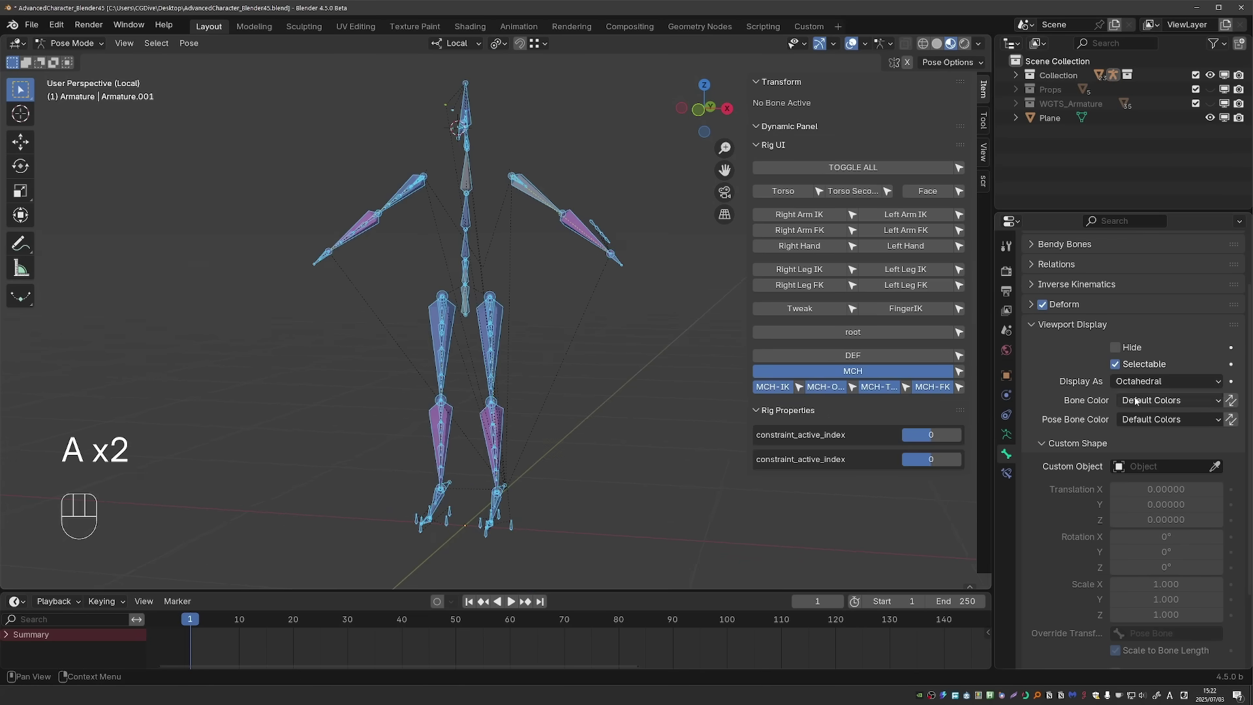
{"action": "left_click", "coordinate": [1155, 381]}
{"action": "left_click", "coordinate": [1141, 444]}
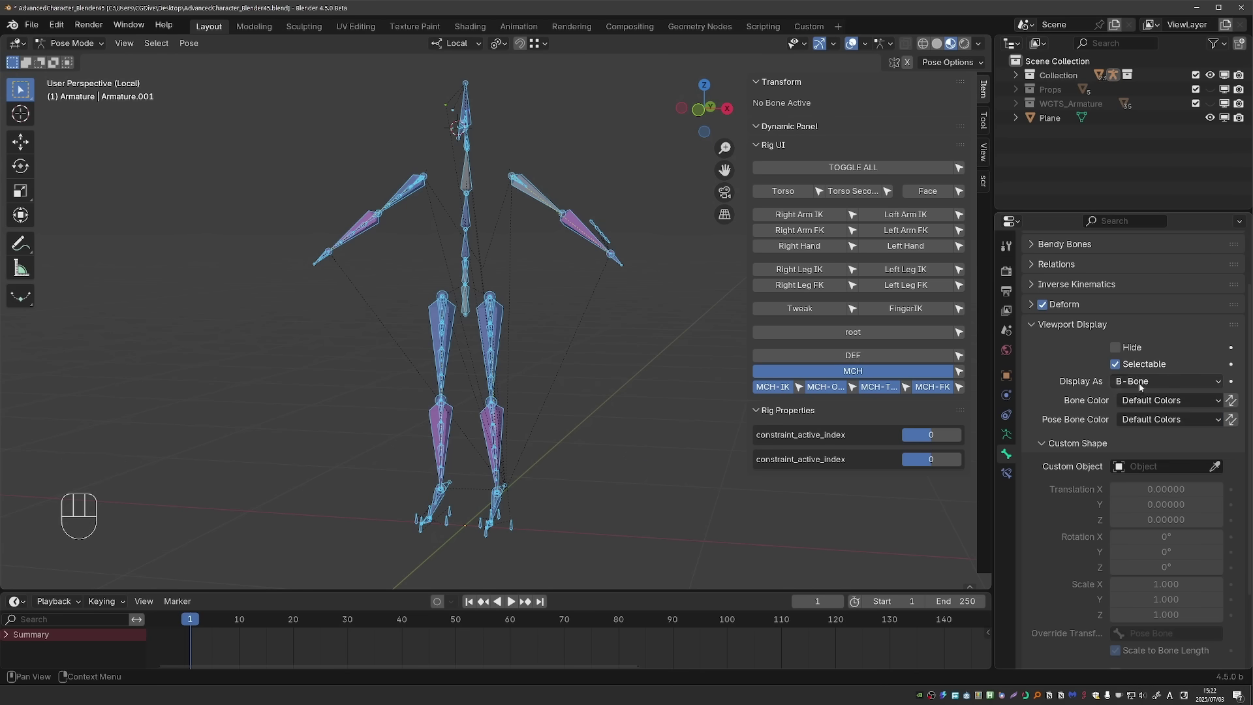
{"action": "right_click", "coordinate": [1138, 382]}
{"action": "left_click", "coordinate": [1136, 483]}
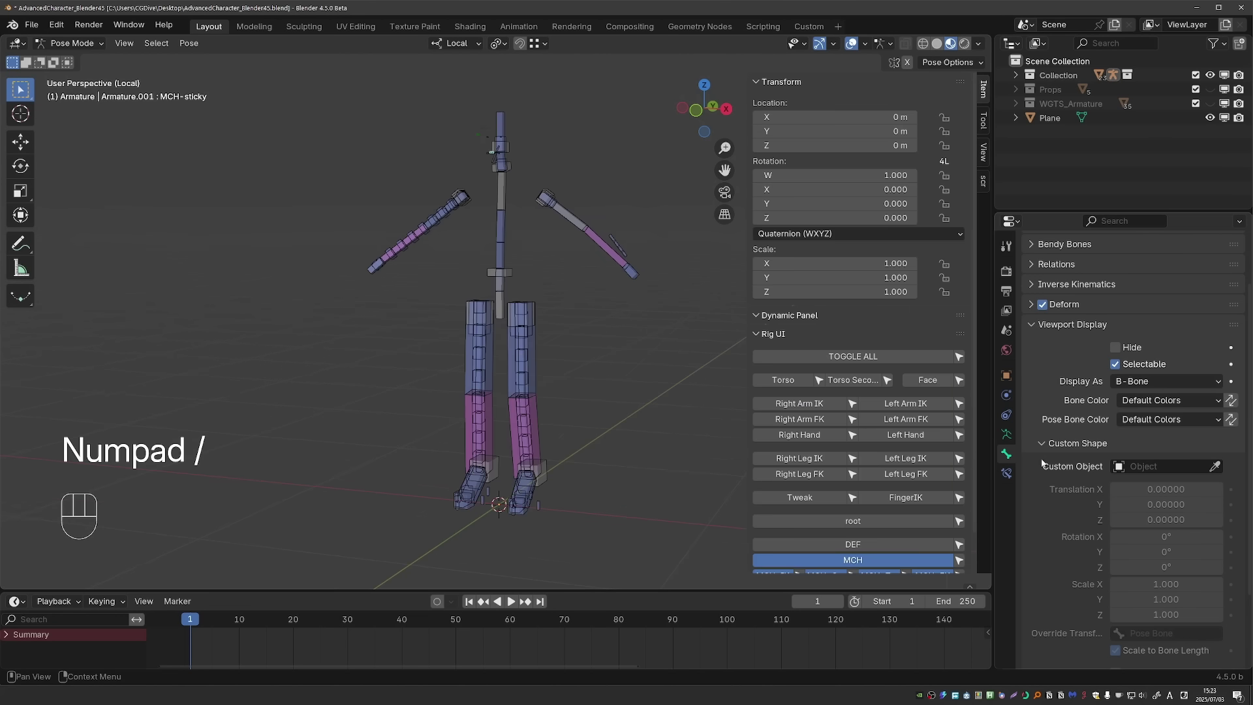
Step: Try the Stick display type for the whole armature in its viewport display settings, then set it to B-Bone
{"action": "left_click", "coordinate": [1006, 435]}
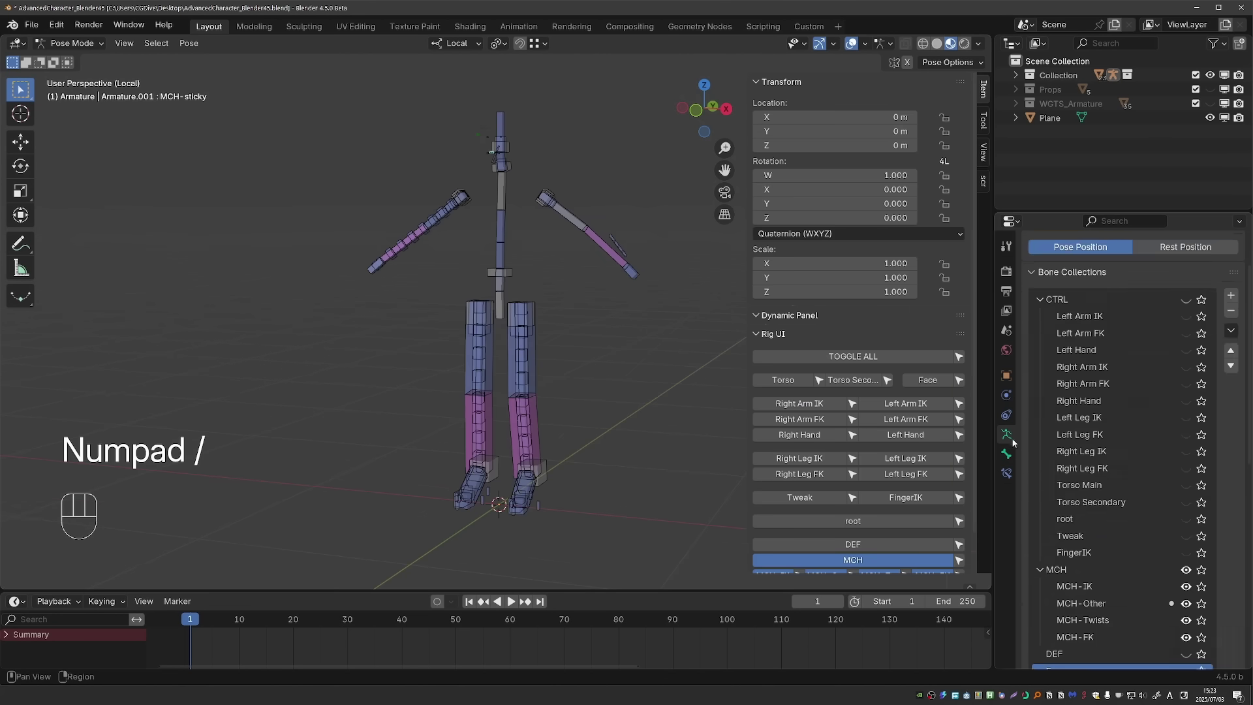
{"action": "scroll", "coordinate": [1140, 557], "scroll_direction": "down", "scroll_amount": 3}
{"action": "scroll", "coordinate": [1141, 560], "scroll_direction": "down", "scroll_amount": 8}
{"action": "left_click", "coordinate": [1148, 425]}
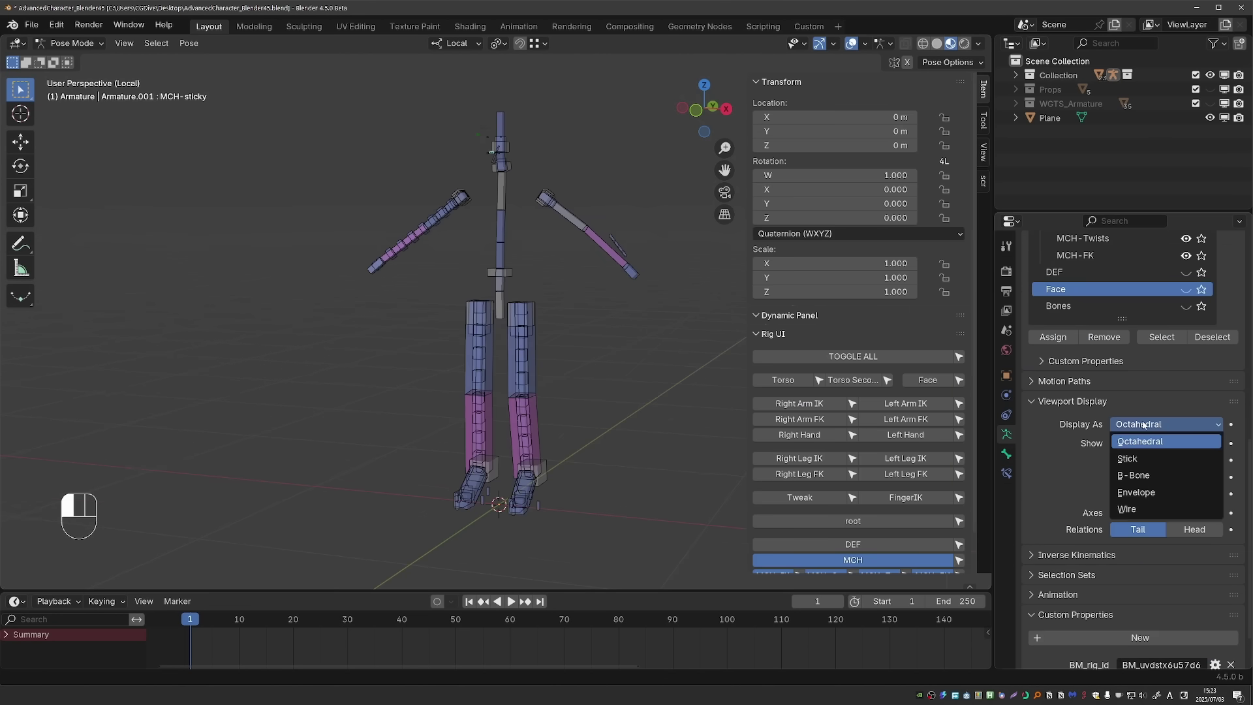
{"action": "left_click", "coordinate": [1149, 461]}
{"action": "left_click", "coordinate": [1148, 424]}
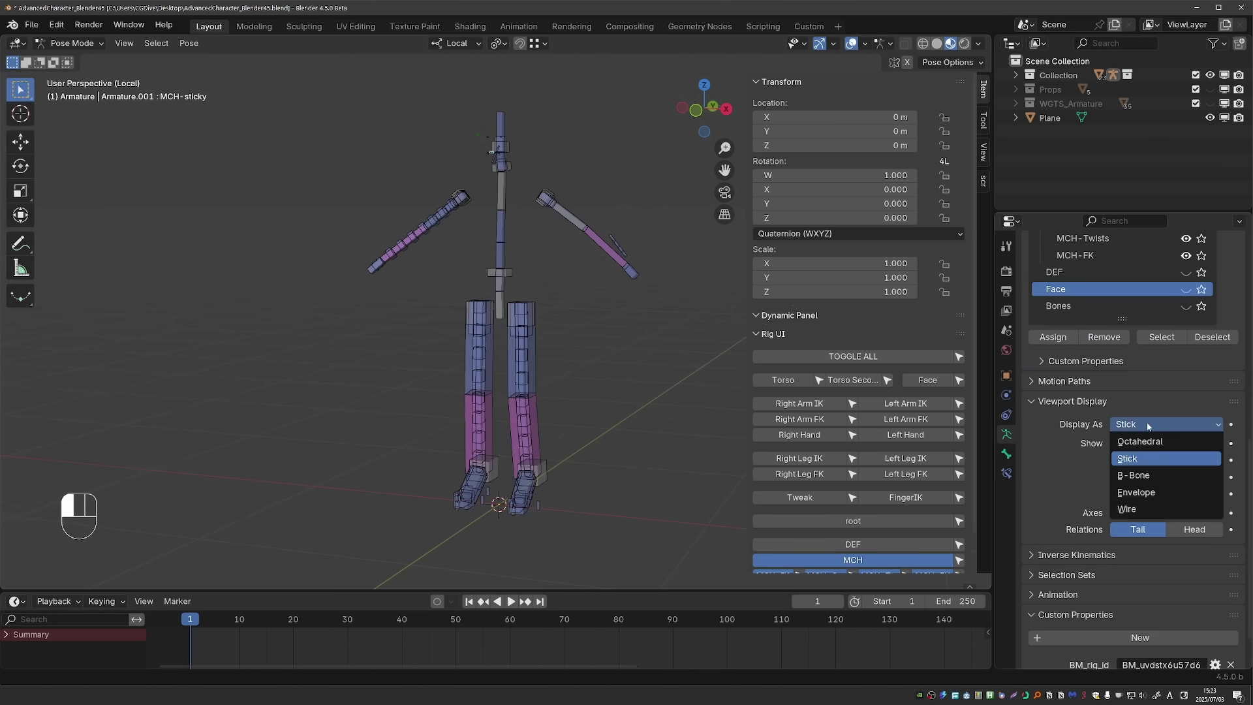
{"action": "left_click", "coordinate": [1143, 475]}
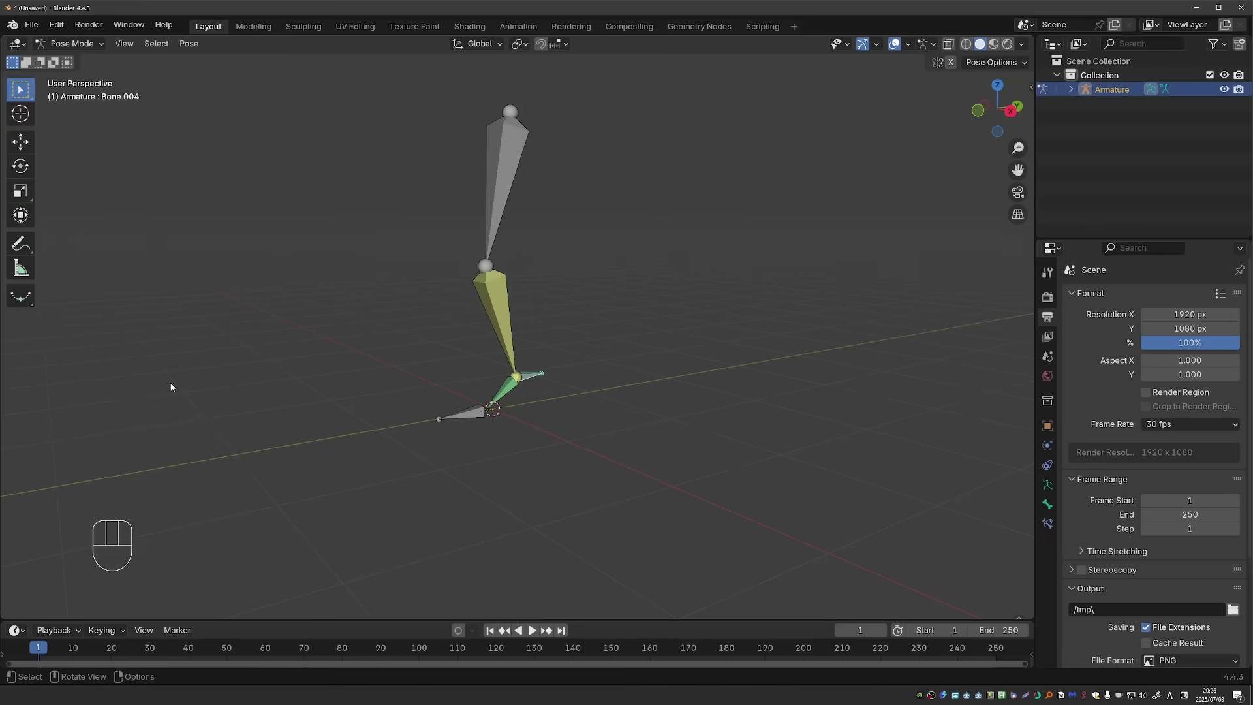
Step: Compare the bone colours of the IK-constrained Bone.001 and the bone below it in the Blender 4.4 and 4.5 sample armatures
{"action": "scroll", "coordinate": [372, 363], "scroll_direction": "up", "scroll_amount": 3}
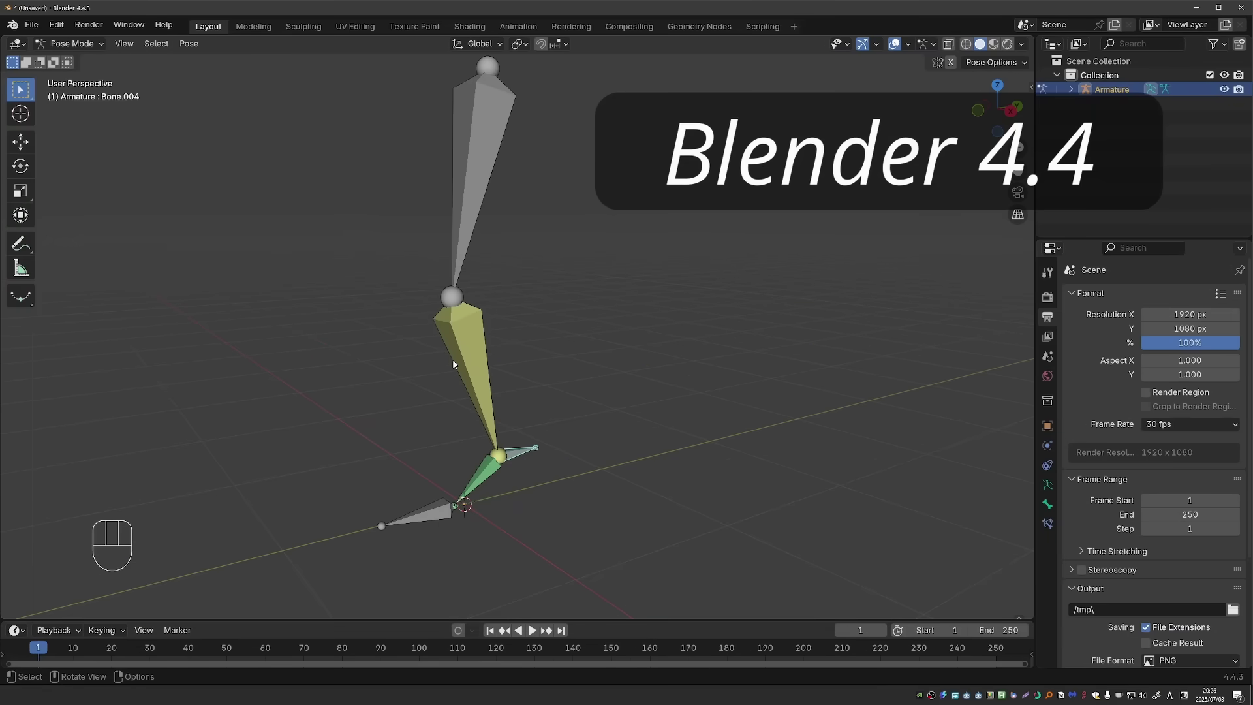
{"action": "left_click", "coordinate": [474, 359]}
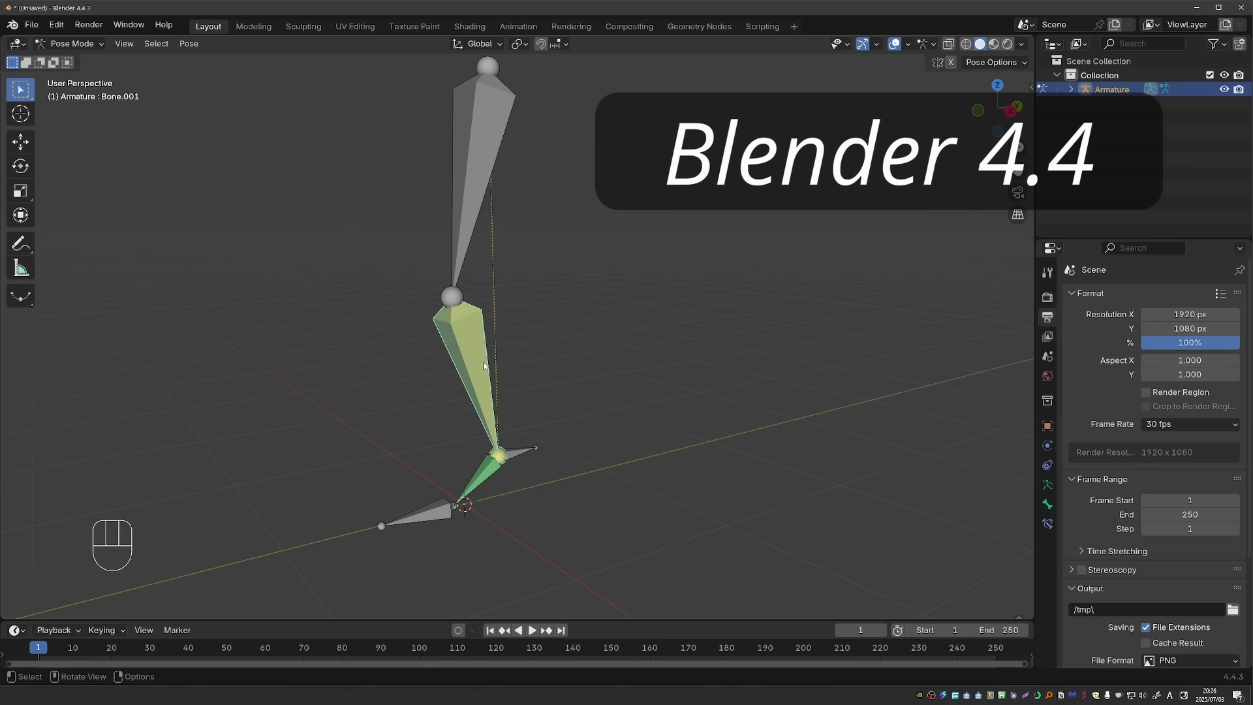
{"action": "left_click", "coordinate": [460, 484]}
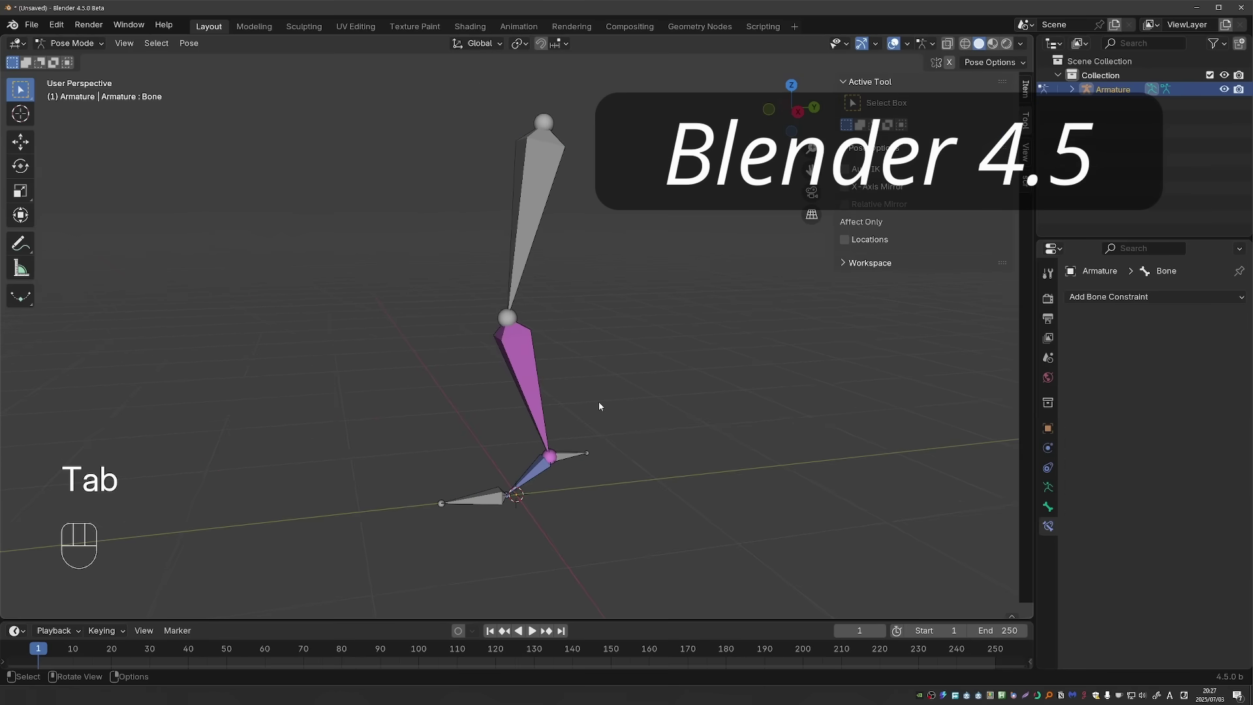
{"action": "left_click", "coordinate": [512, 345]}
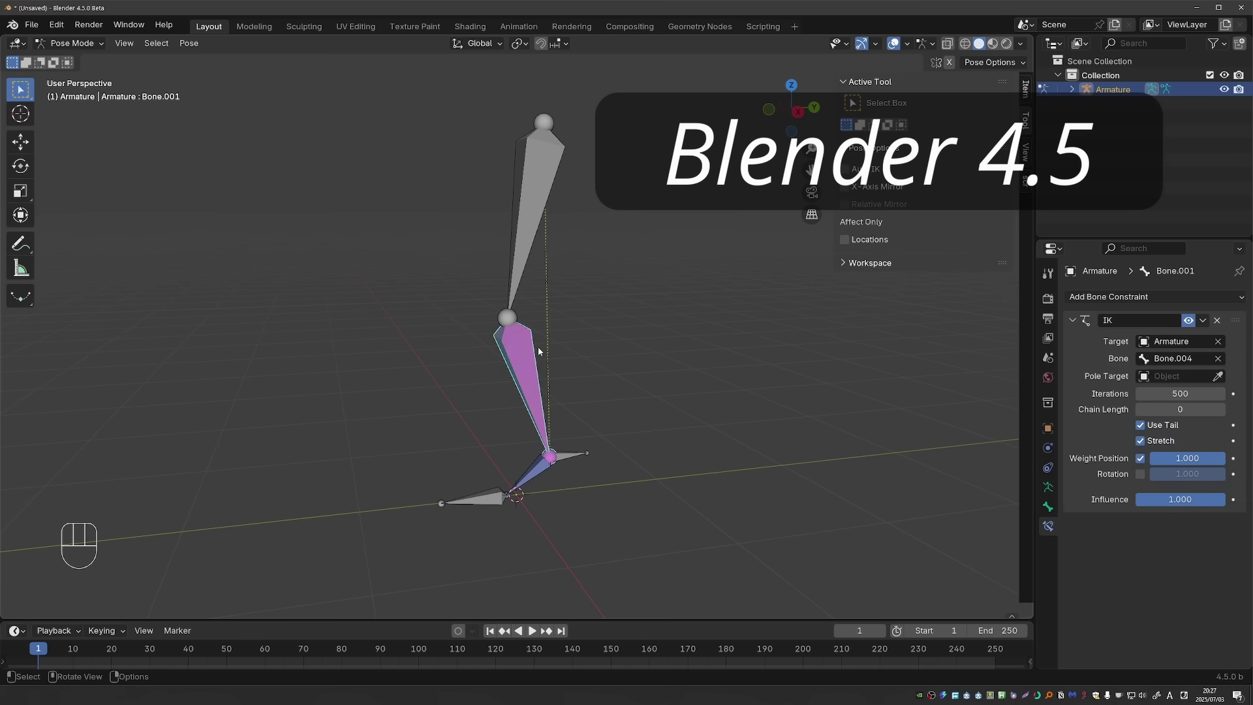
{"action": "left_click", "coordinate": [523, 483]}
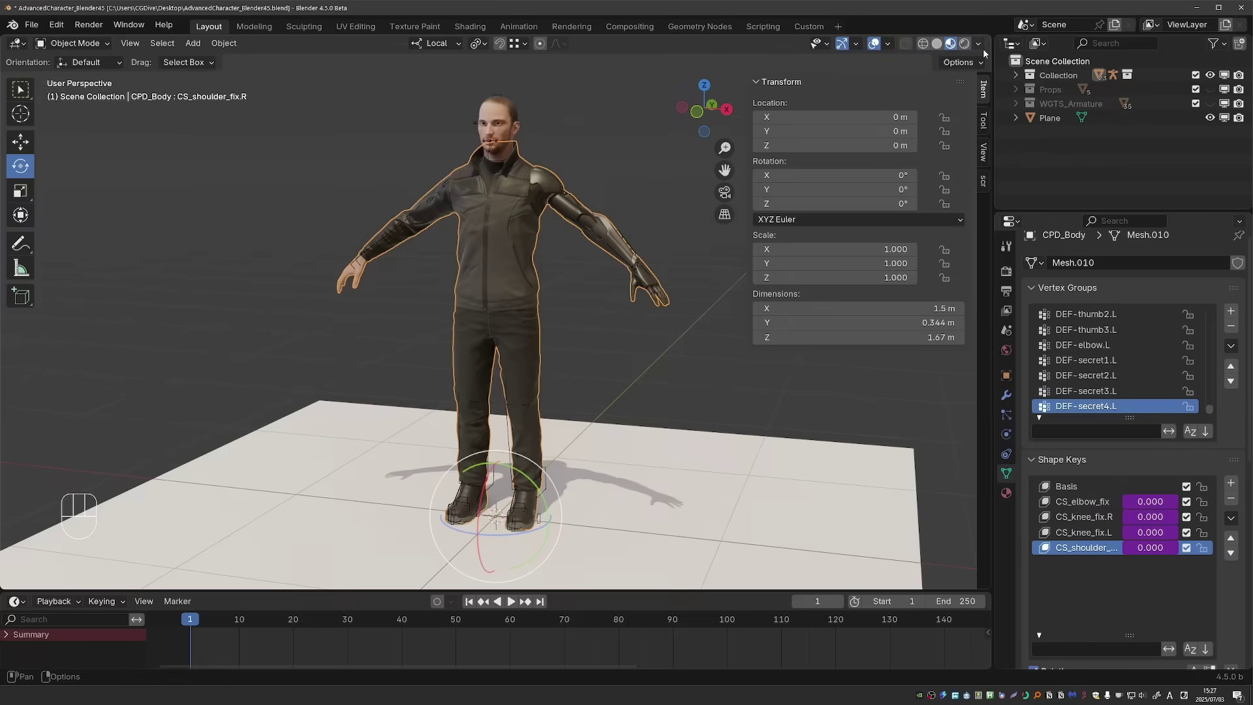
Step: Split the 3D viewport side by side, change the new area to the Drivers editor and widen it
{"action": "left_click_drag", "start_coordinate": [988, 38], "coordinate": [523, 50]}
{"action": "left_click", "coordinate": [545, 46]}
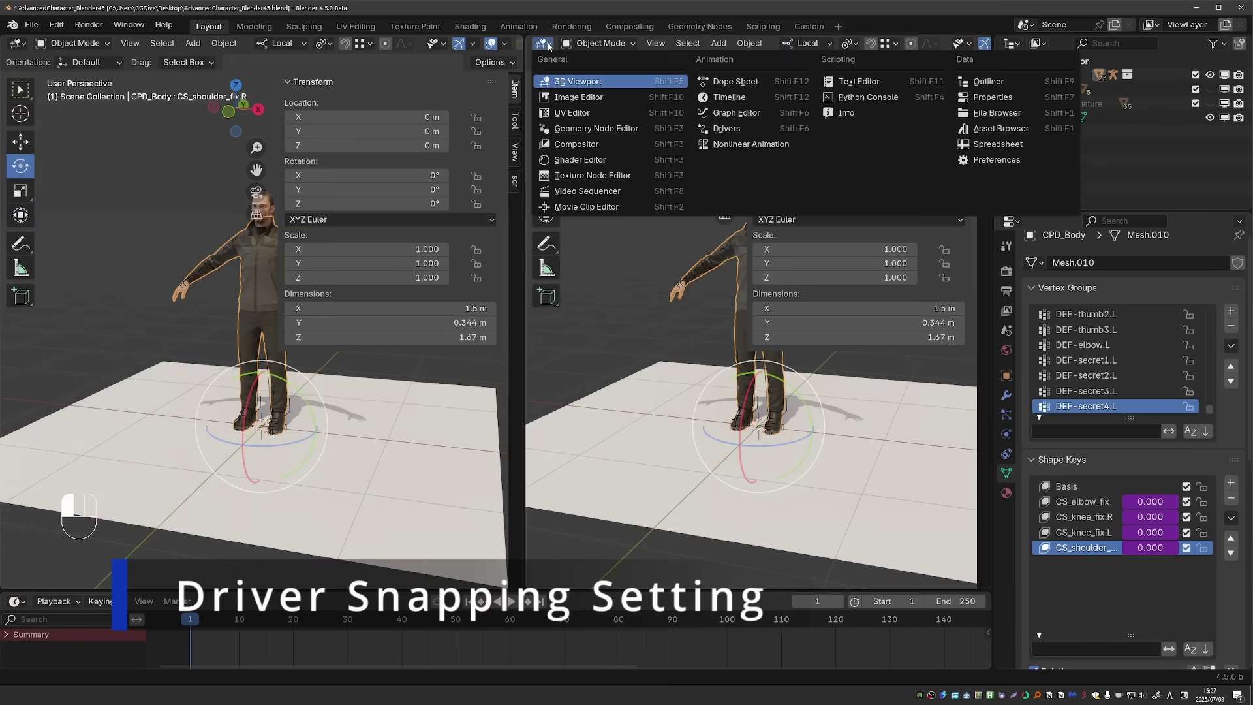
{"action": "left_click", "coordinate": [749, 132]}
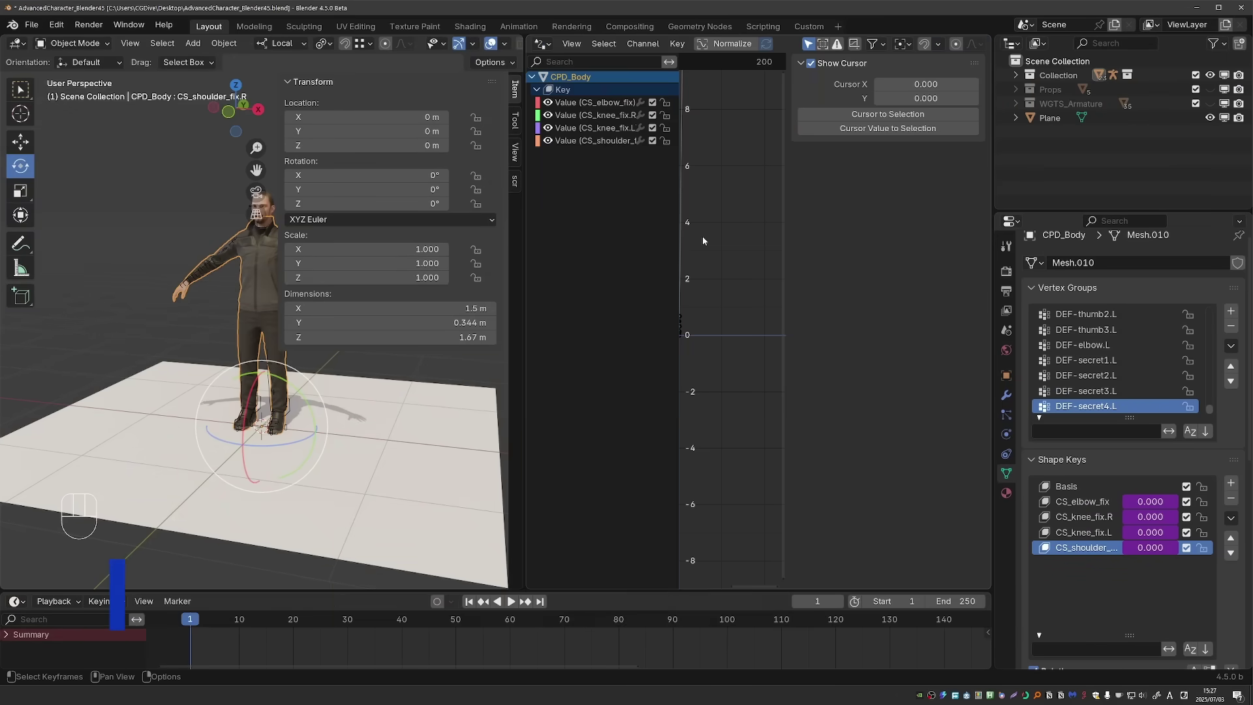
{"action": "left_click_drag", "start_coordinate": [992, 219], "coordinate": [1102, 222]}
{"action": "left_click_drag", "start_coordinate": [524, 227], "coordinate": [442, 215]}
Step: Select the CPD_Body shape key driver curves' keys and frame them in the Drivers editor
{"action": "left_click", "coordinate": [502, 106]}
{"action": "key", "text": "a"}
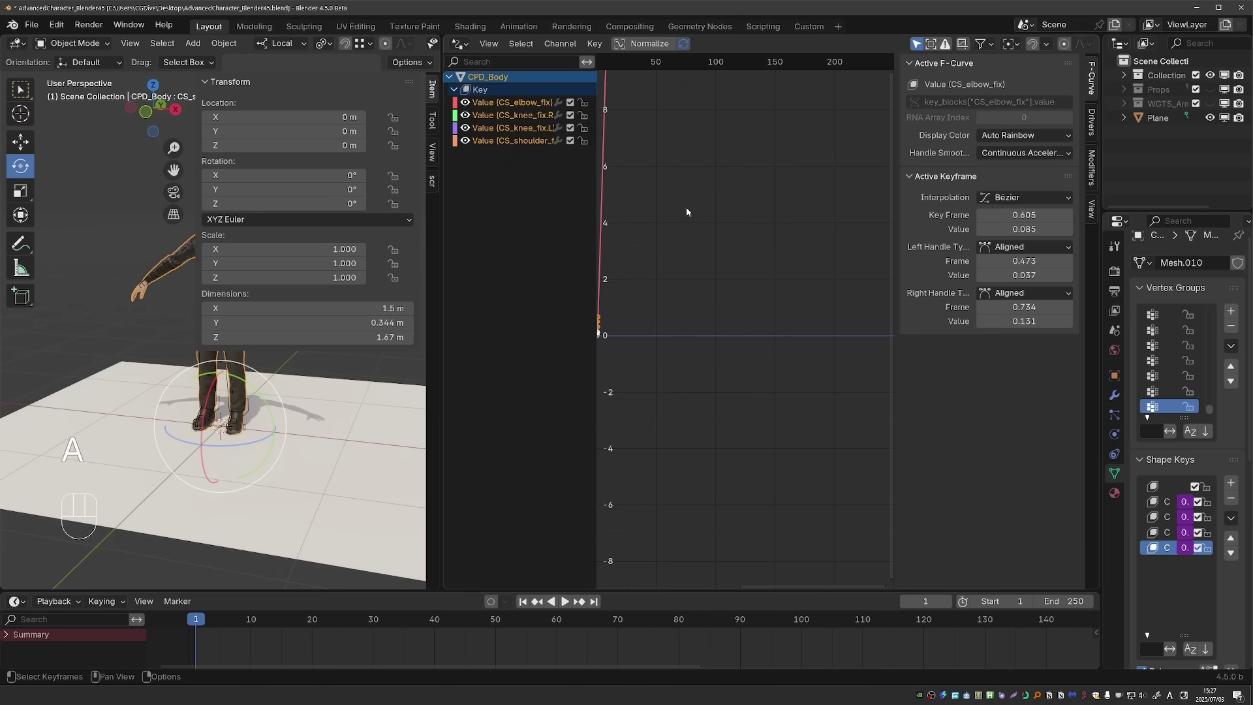
{"action": "key", "text": "KP_Decimal"}
{"action": "key", "text": "n"}
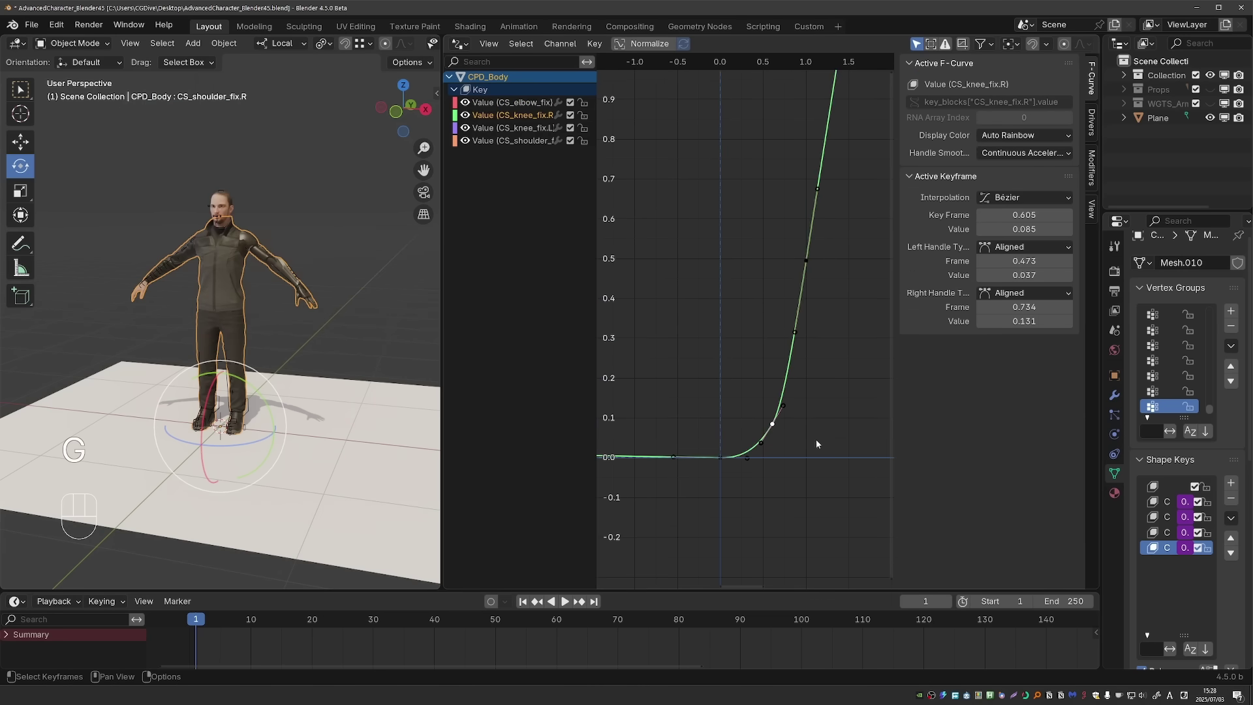
Step: Try moving keys on the CS_knee_fix.R driver curve, first freely and again with snapping enabled
{"action": "key", "text": "g"}
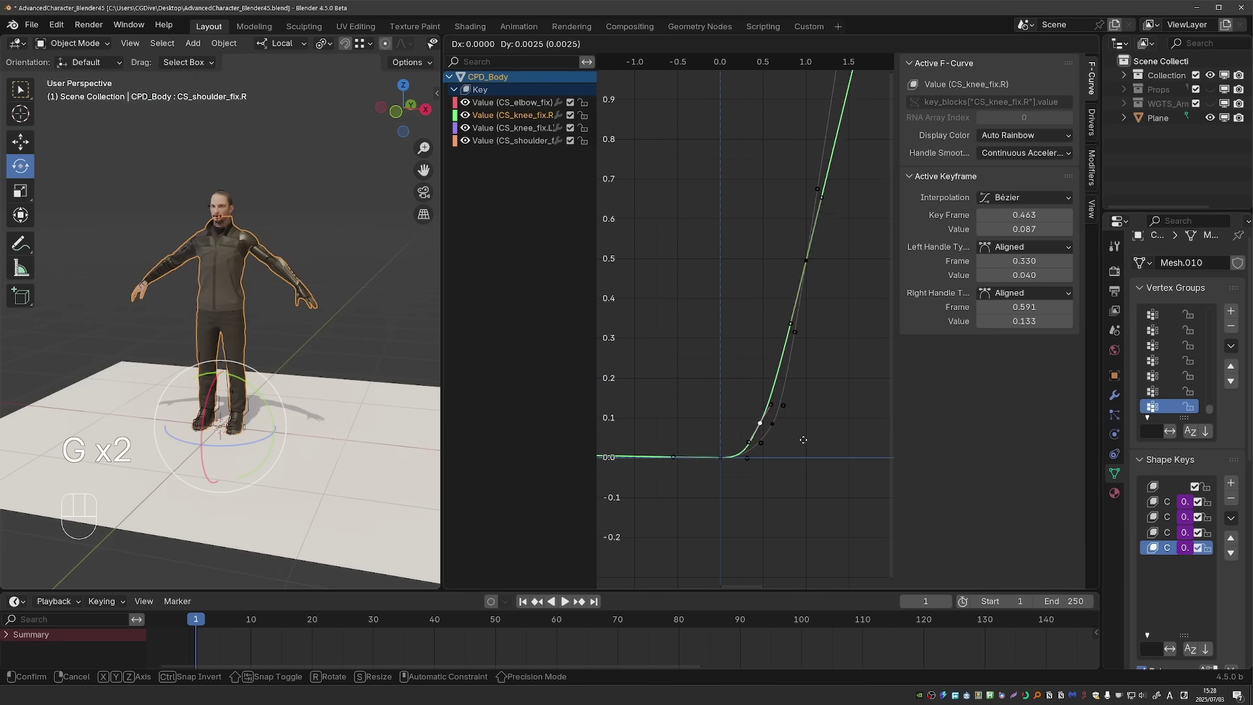
{"action": "right_click", "coordinate": [812, 442]}
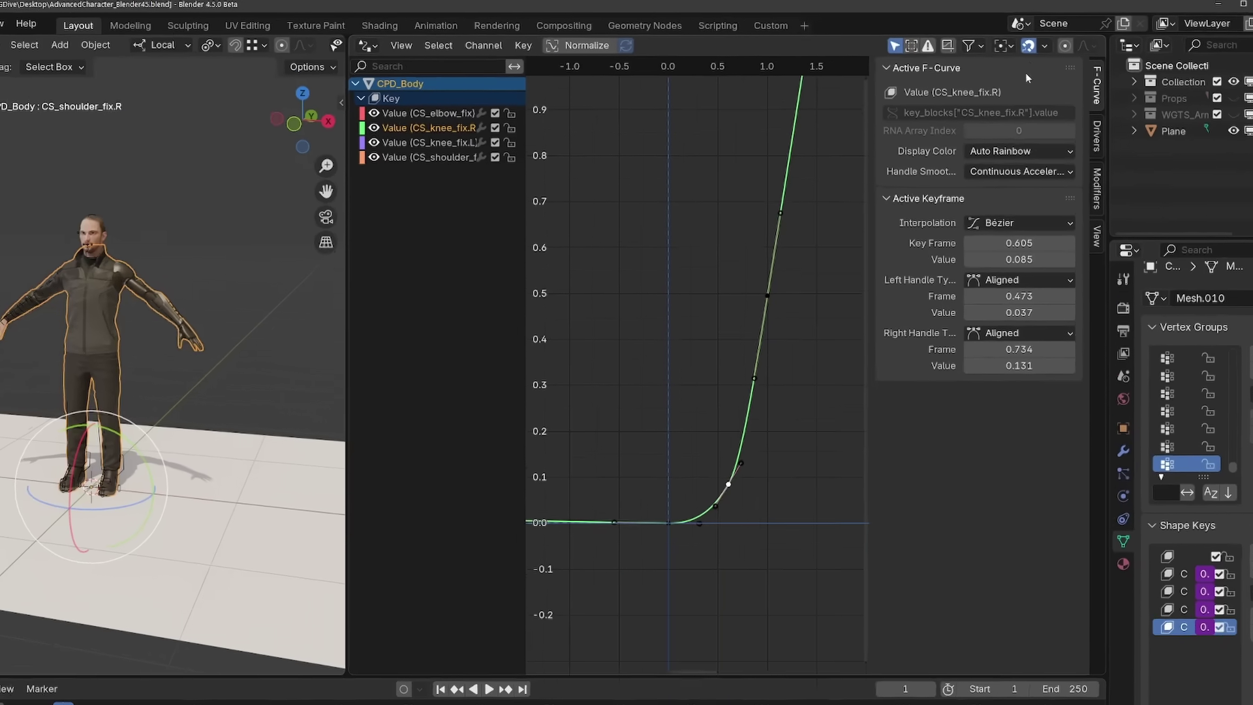
{"action": "key", "text": "g"}
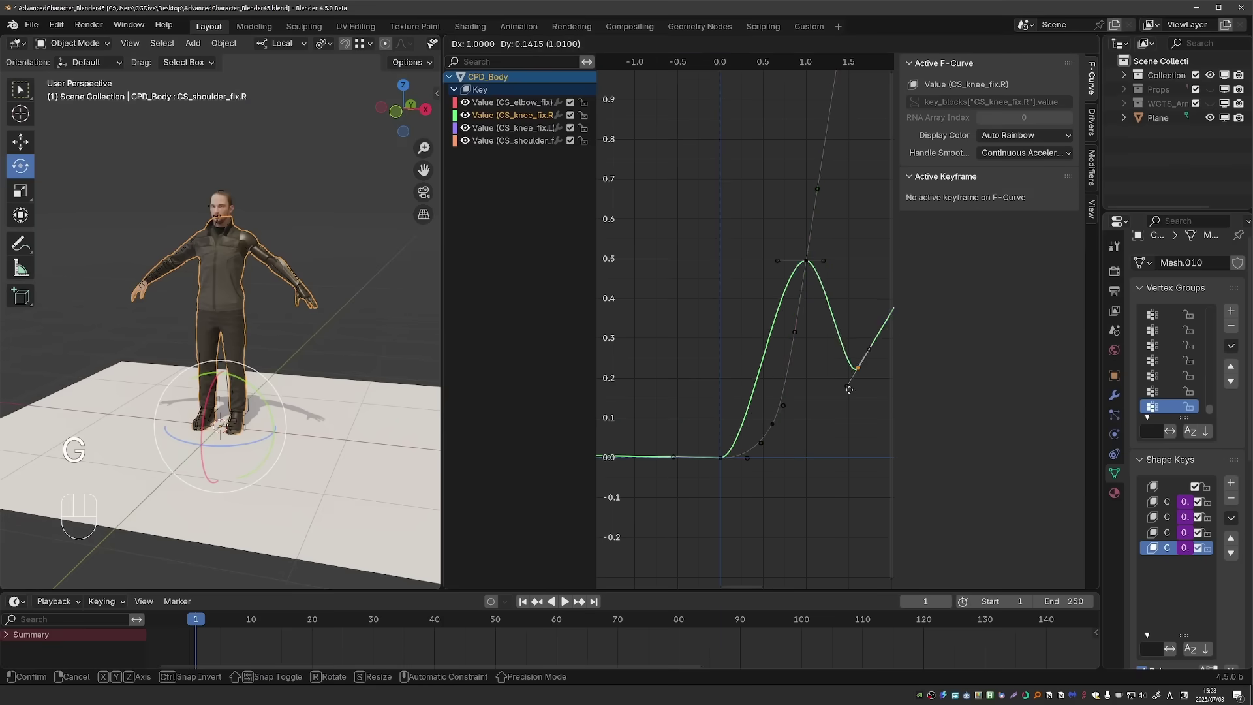
{"action": "key", "text": "g"}
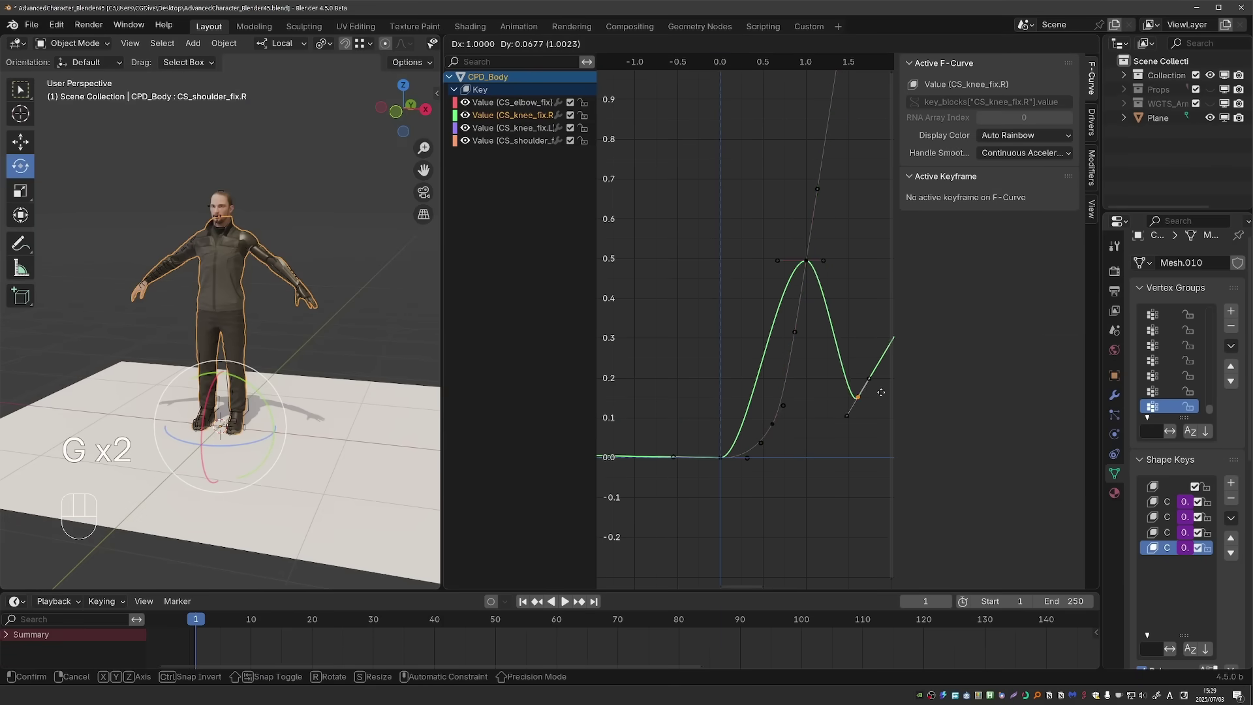
{"action": "right_click", "coordinate": [836, 337]}
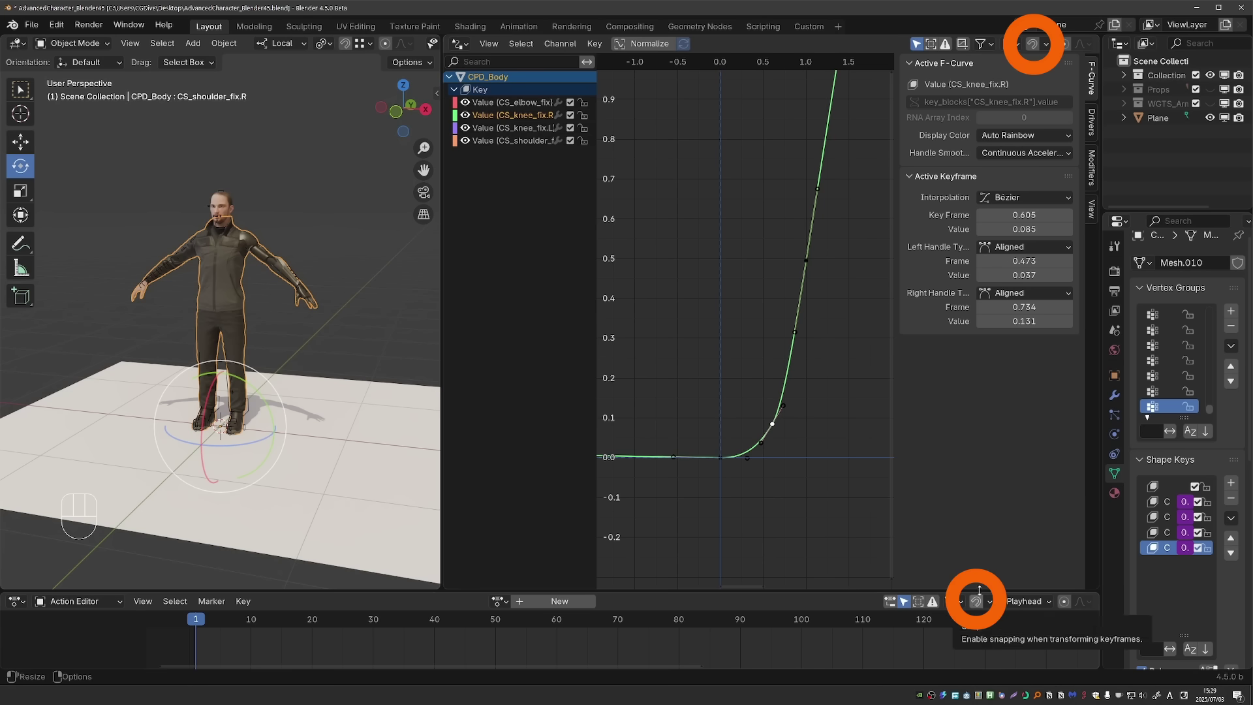
Step: Leave snapping disabled in the Drivers editor, enable it in the Action Editor and enlarge the Action Editor area
{"action": "left_click", "coordinate": [1034, 44]}
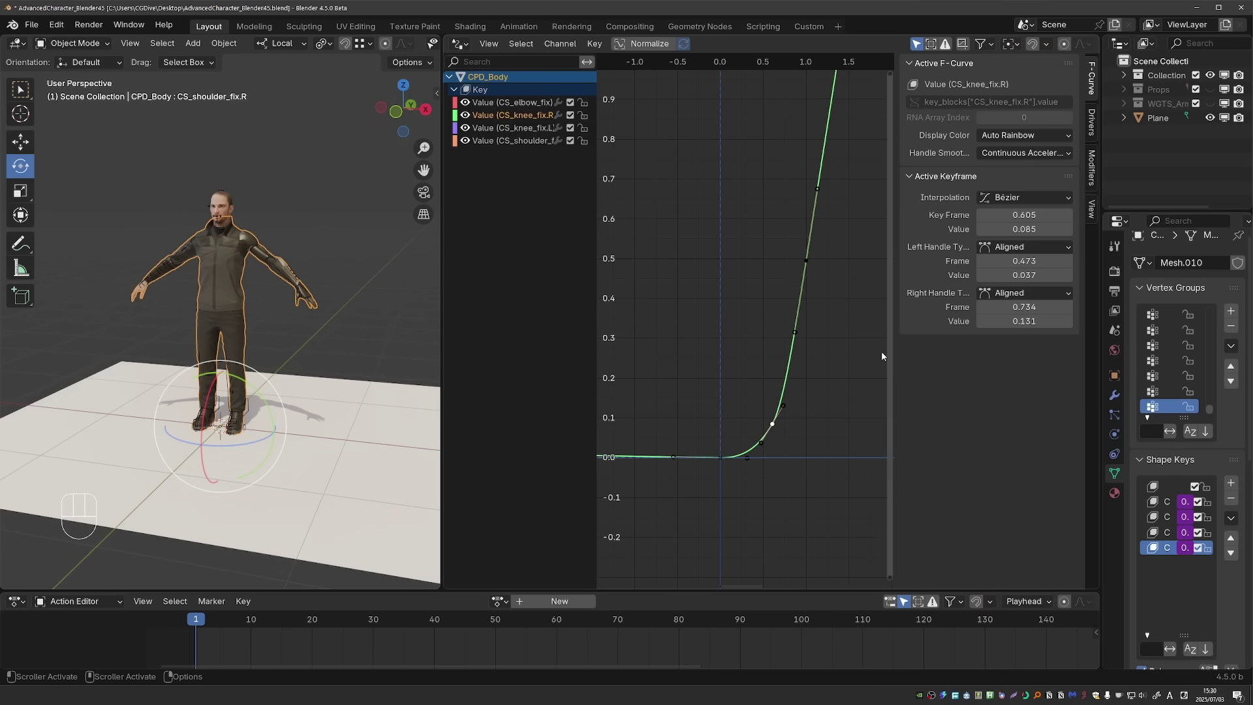
{"action": "left_click", "coordinate": [1033, 44]}
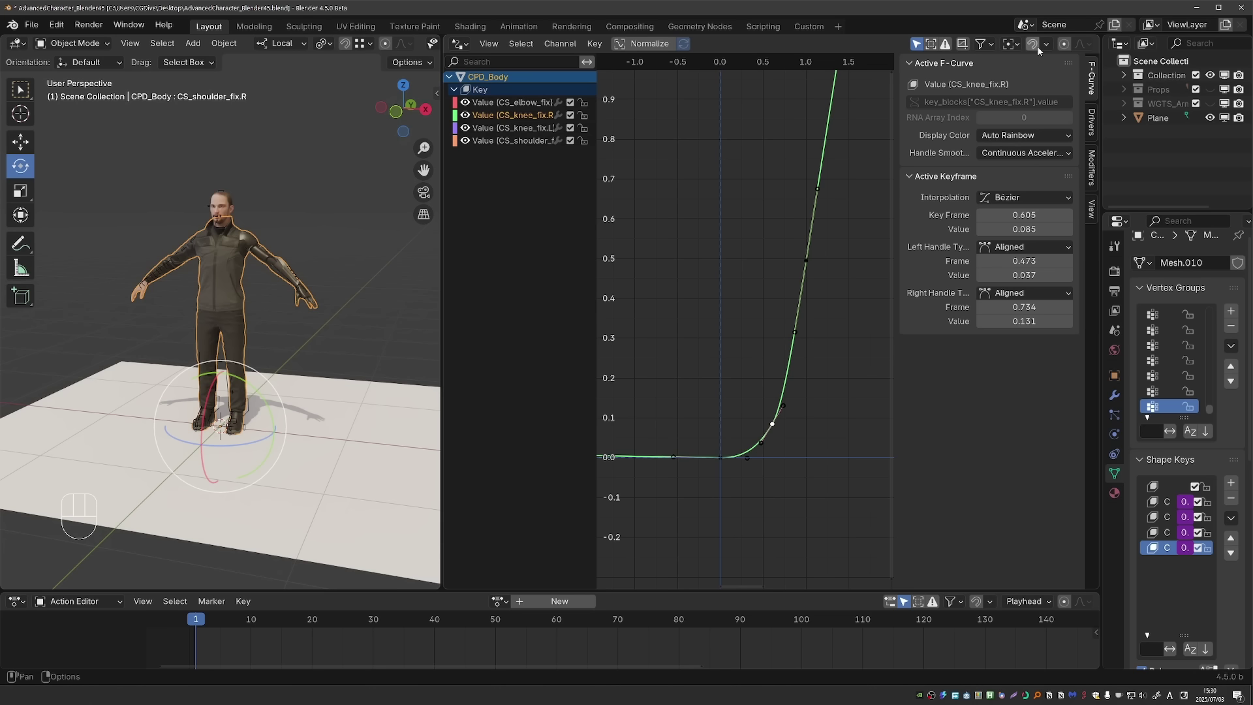
{"action": "left_click", "coordinate": [976, 601]}
{"action": "left_click_drag", "start_coordinate": [966, 592], "coordinate": [973, 525]}
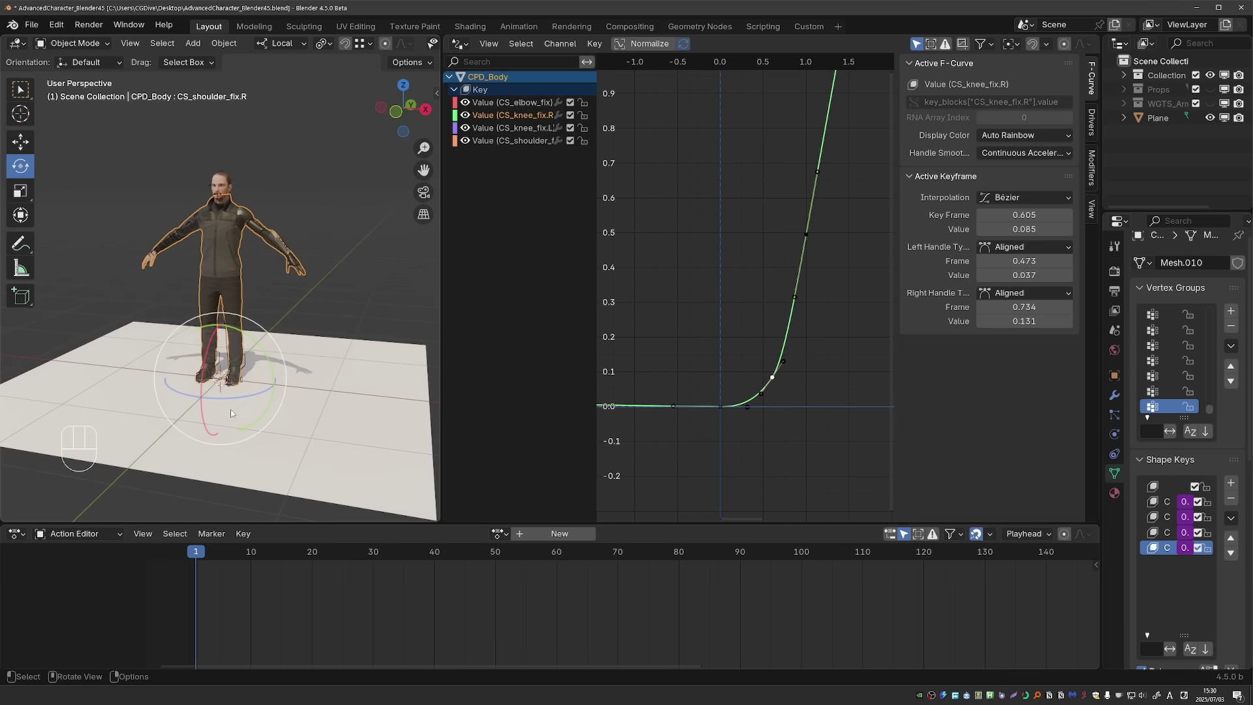
Step: Insert a keyframe on CPD_Body at frame 1 and move it to frame 10 in the Action Editor
{"action": "scroll", "coordinate": [232, 421], "scroll_direction": "up", "scroll_amount": 5}
{"action": "key", "text": "i"}
{"action": "middle_click_drag", "start_coordinate": [326, 591], "coordinate": [471, 588], "text": "shift"}
{"action": "scroll", "coordinate": [617, 587], "scroll_direction": "up", "scroll_amount": 3}
{"action": "scroll", "coordinate": [194, 594], "scroll_direction": "up", "scroll_amount": 1}
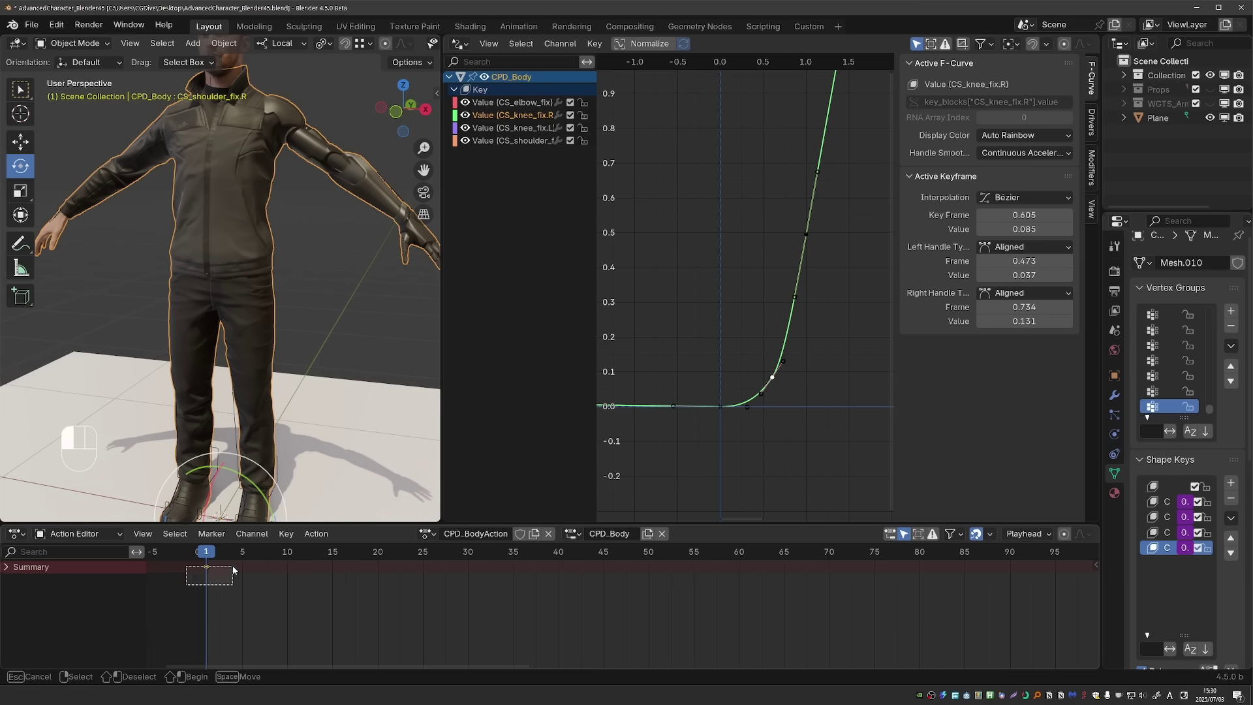
{"action": "scroll", "coordinate": [446, 583], "scroll_direction": "up", "scroll_amount": 5}
{"action": "key", "text": "g"}
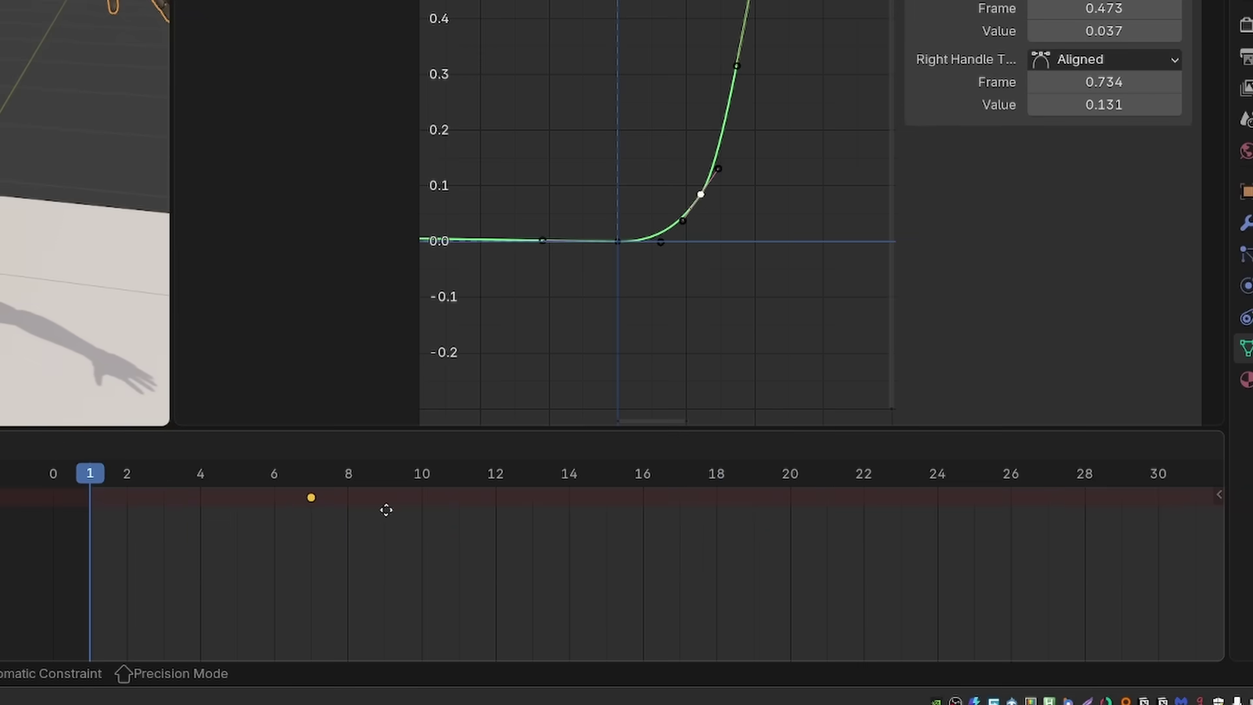
{"action": "left_click", "coordinate": [473, 508]}
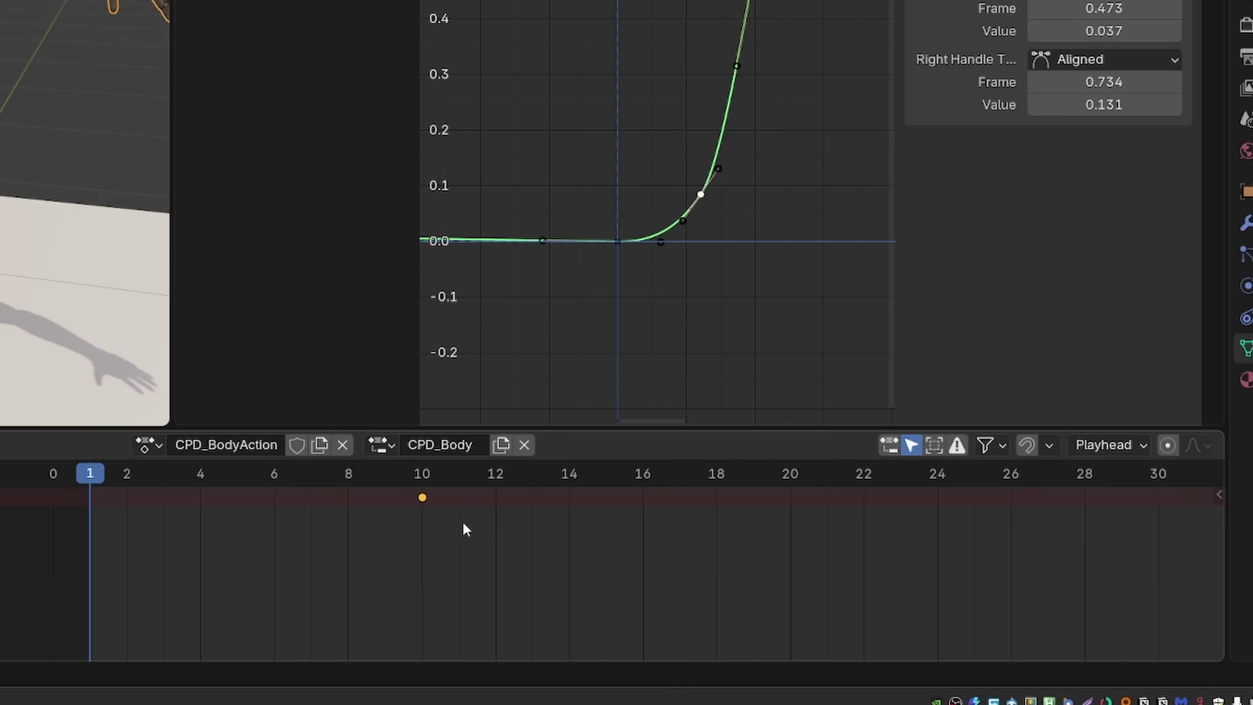
Step: With Action Editor snapping off, move the keyframe to a subframe position between frames 9 and 10
{"action": "key", "text": "g"}
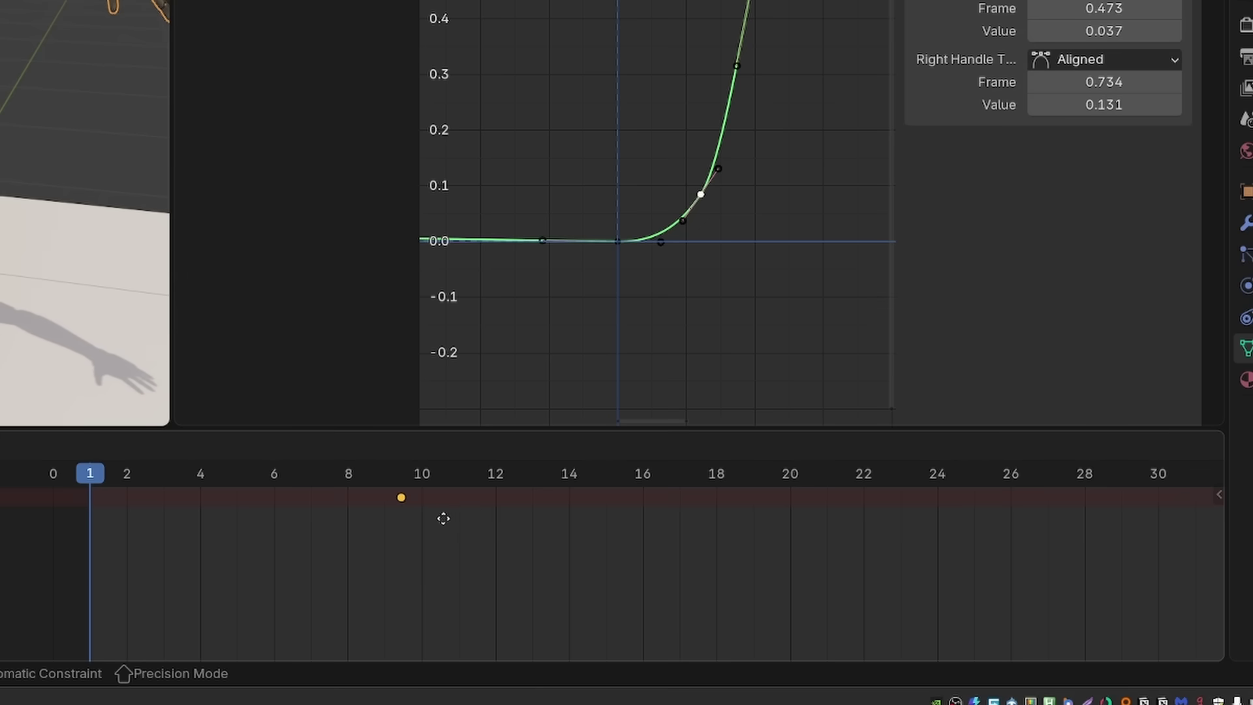
{"action": "left_click", "coordinate": [449, 524]}
{"action": "key", "text": "g"}
{"action": "right_click", "coordinate": [521, 558]}
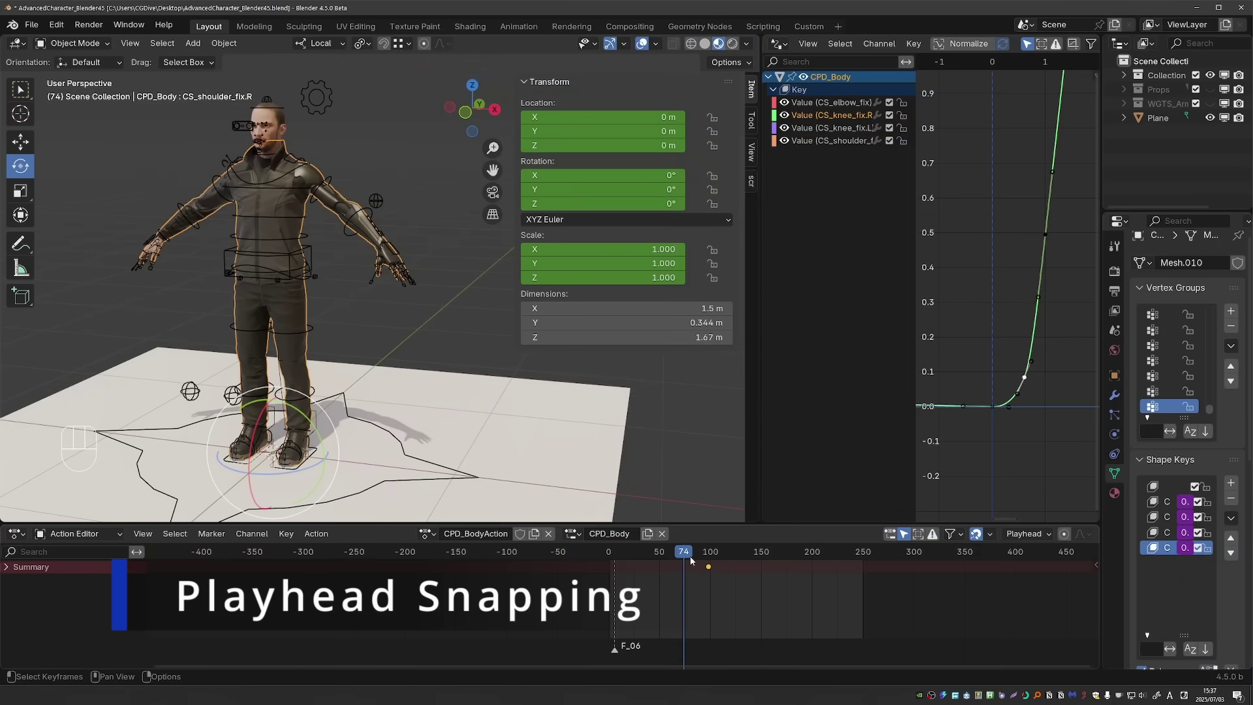
Step: Enable playhead snapping and scrub the playhead onto the keyframe at frame 98
{"action": "left_click_drag", "start_coordinate": [690, 555], "coordinate": [791, 565]}
{"action": "left_click_drag", "start_coordinate": [731, 502], "coordinate": [676, 524]}
{"action": "left_click", "coordinate": [1110, 449]}
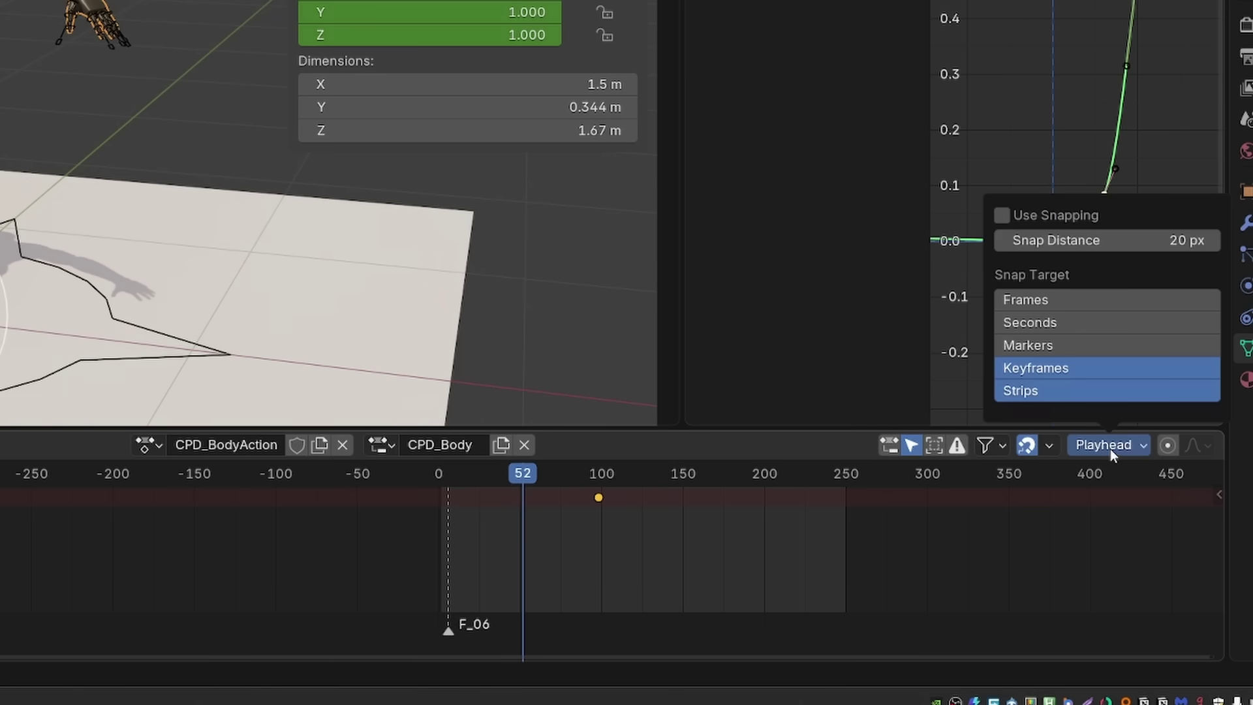
{"action": "left_click", "coordinate": [1059, 216]}
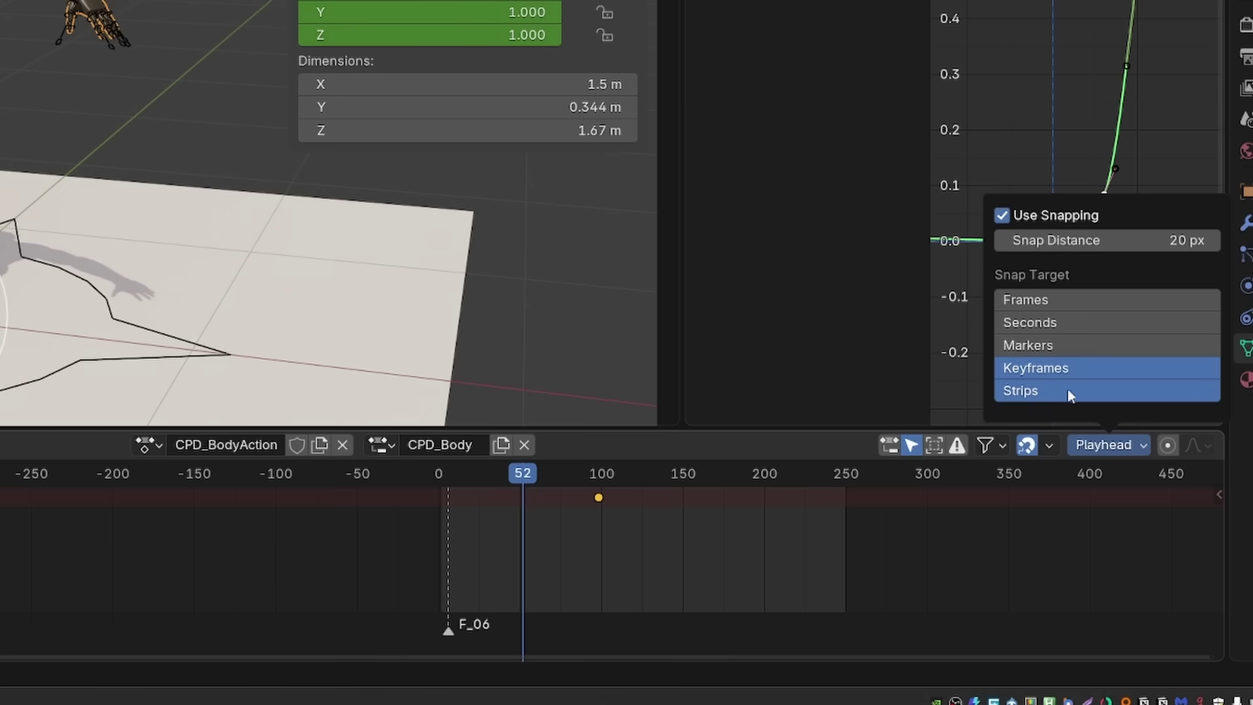
{"action": "left_click_drag", "start_coordinate": [528, 478], "coordinate": [585, 508]}
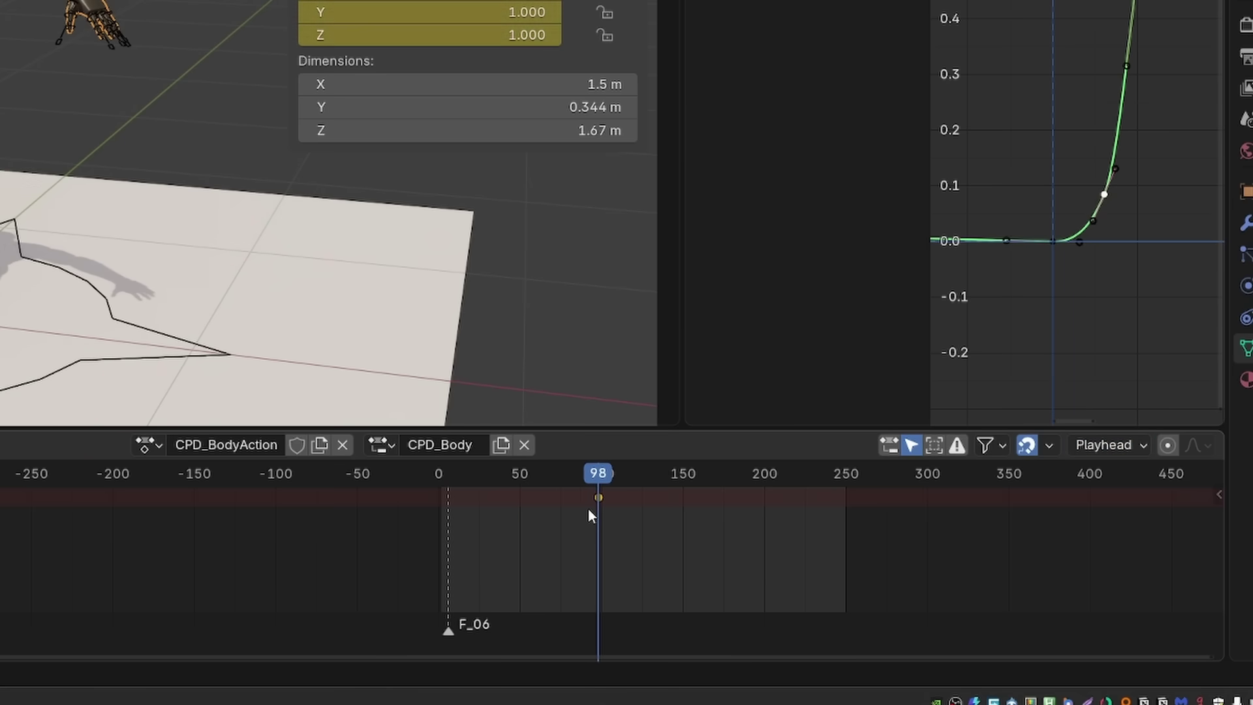
Step: Choose Markers as the playhead snap target and scrub the playhead to frame 51
{"action": "left_click", "coordinate": [1113, 445]}
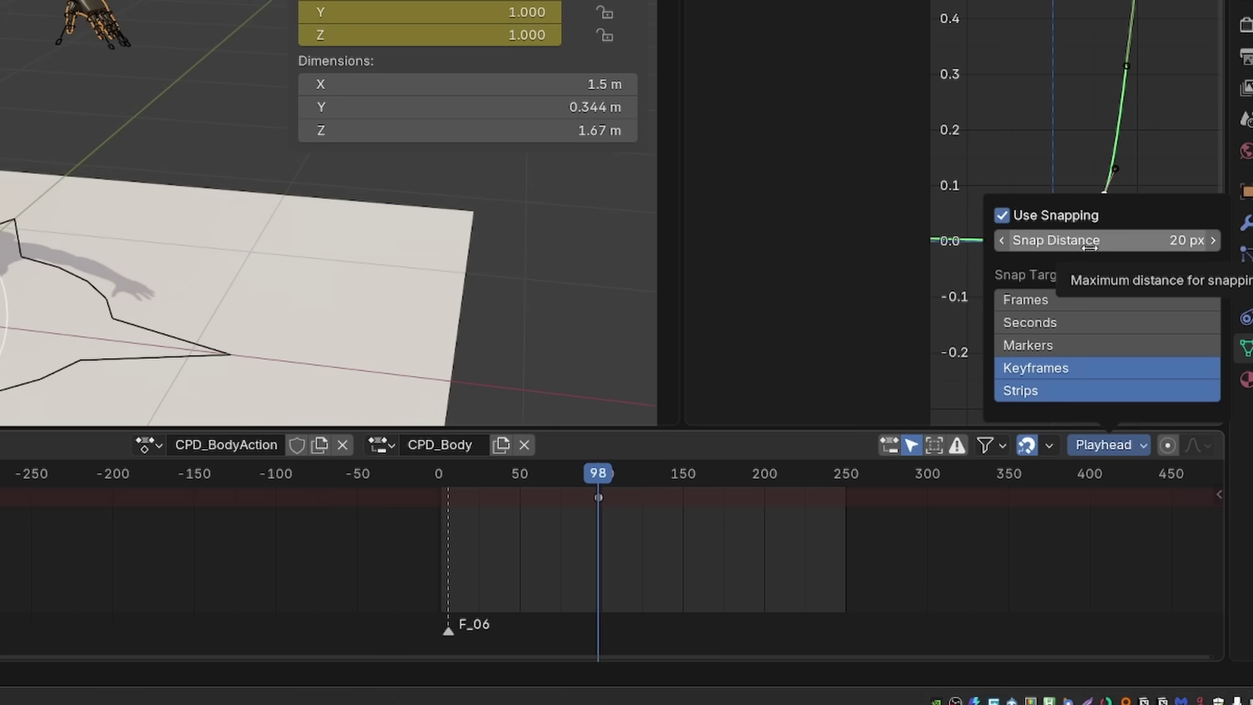
{"action": "left_click", "coordinate": [1065, 341]}
{"action": "mouse_move", "coordinate": [598, 473]}
{"action": "left_mouse_down"}
{"action": "mouse_move", "coordinate": [460, 537]}
{"action": "mouse_move", "coordinate": [521, 531]}
{"action": "left_mouse_up"}
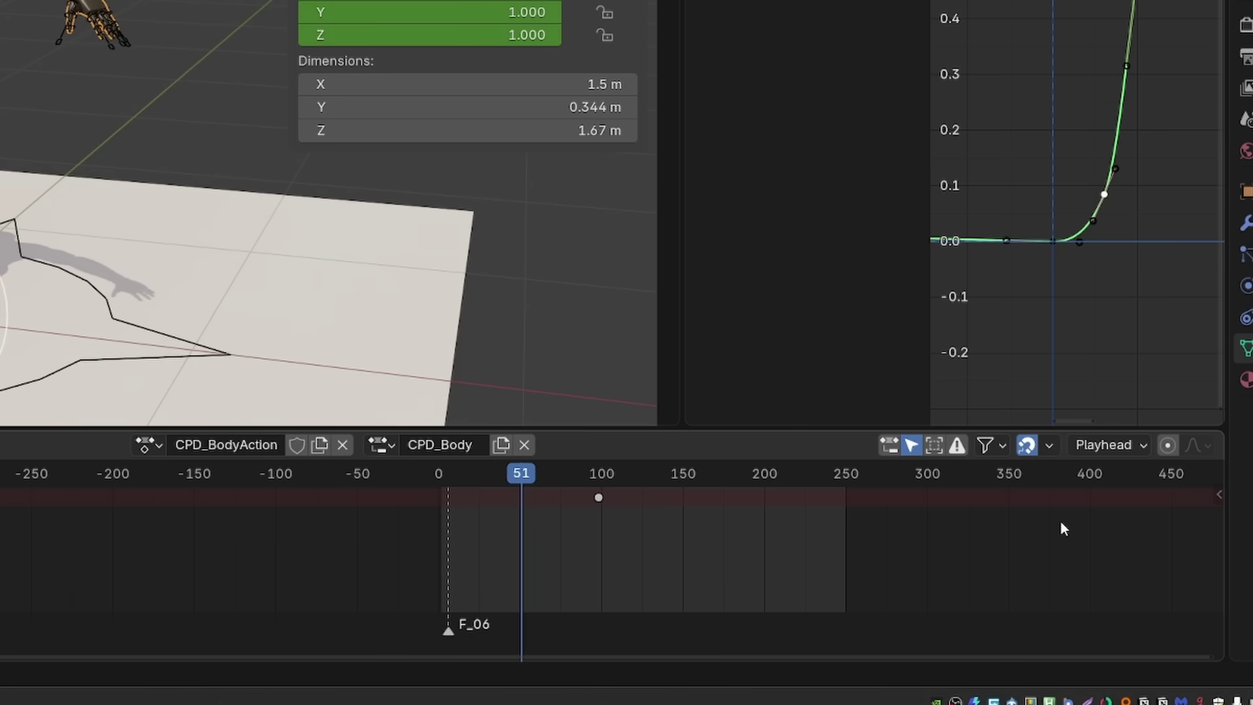
Step: Add Keyframes and Strips to the playhead snap targets, then choose Seconds
{"action": "left_click", "coordinate": [1105, 445]}
{"action": "left_click", "coordinate": [1062, 367], "text": "shift"}
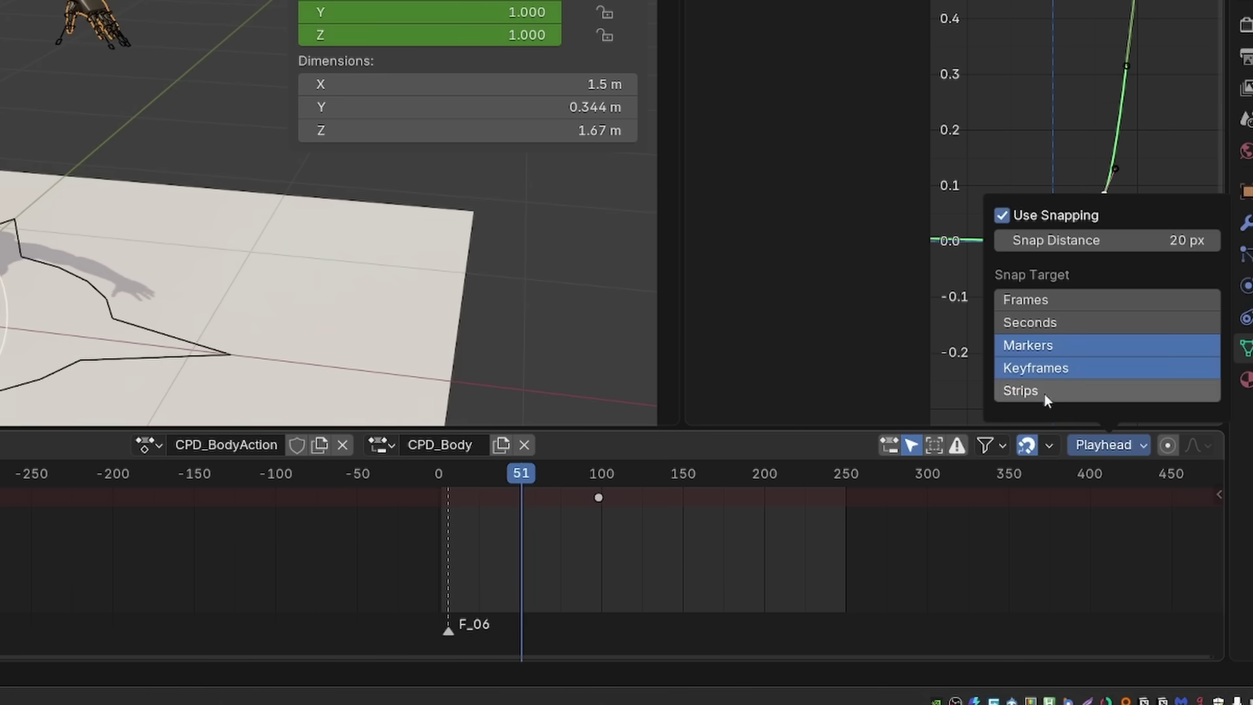
{"action": "left_click", "coordinate": [1045, 391], "text": "shift"}
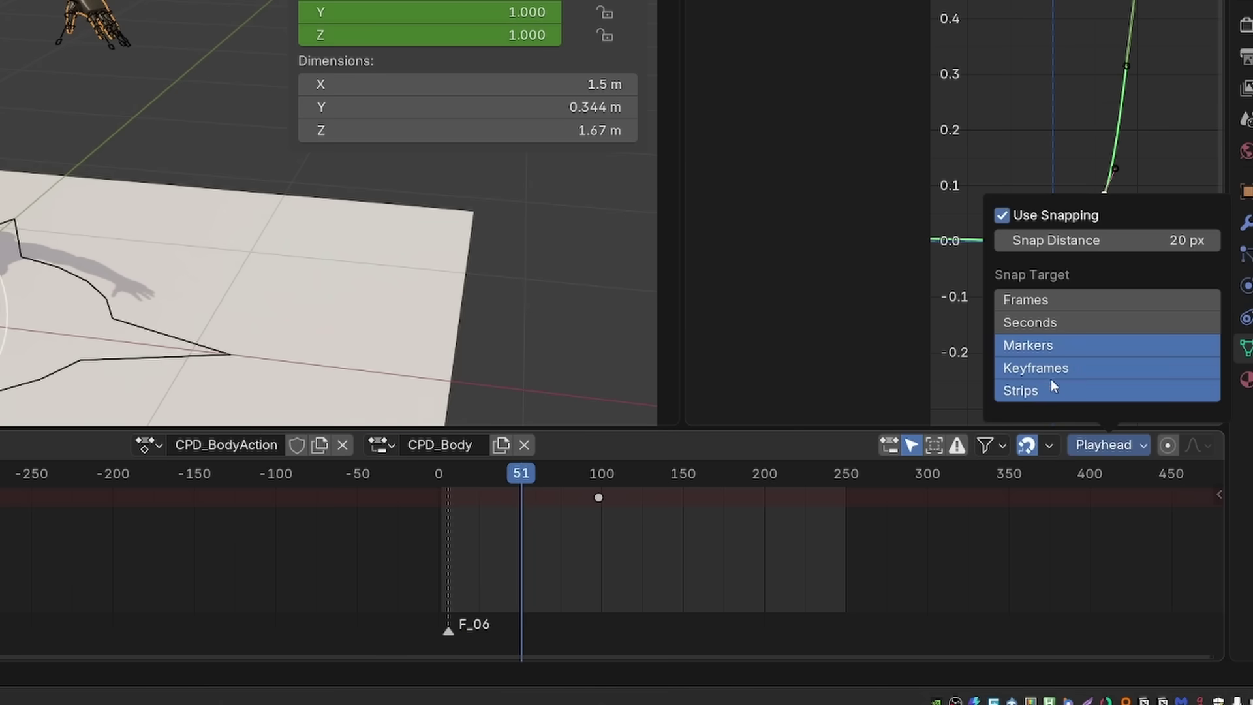
{"action": "left_click", "coordinate": [1052, 323], "text": "shift"}
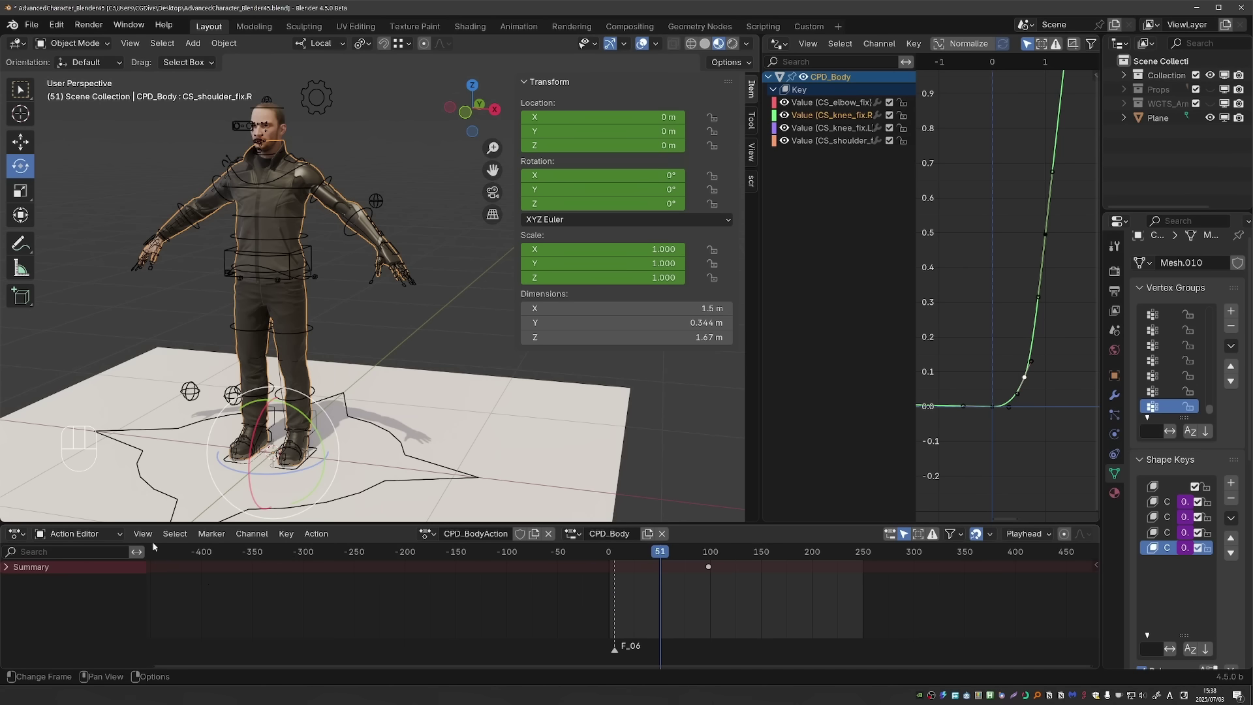
Step: Show the Action Editor's time ruler as timecode and scrub the playhead to 00:07+01
{"action": "left_click", "coordinate": [143, 534]}
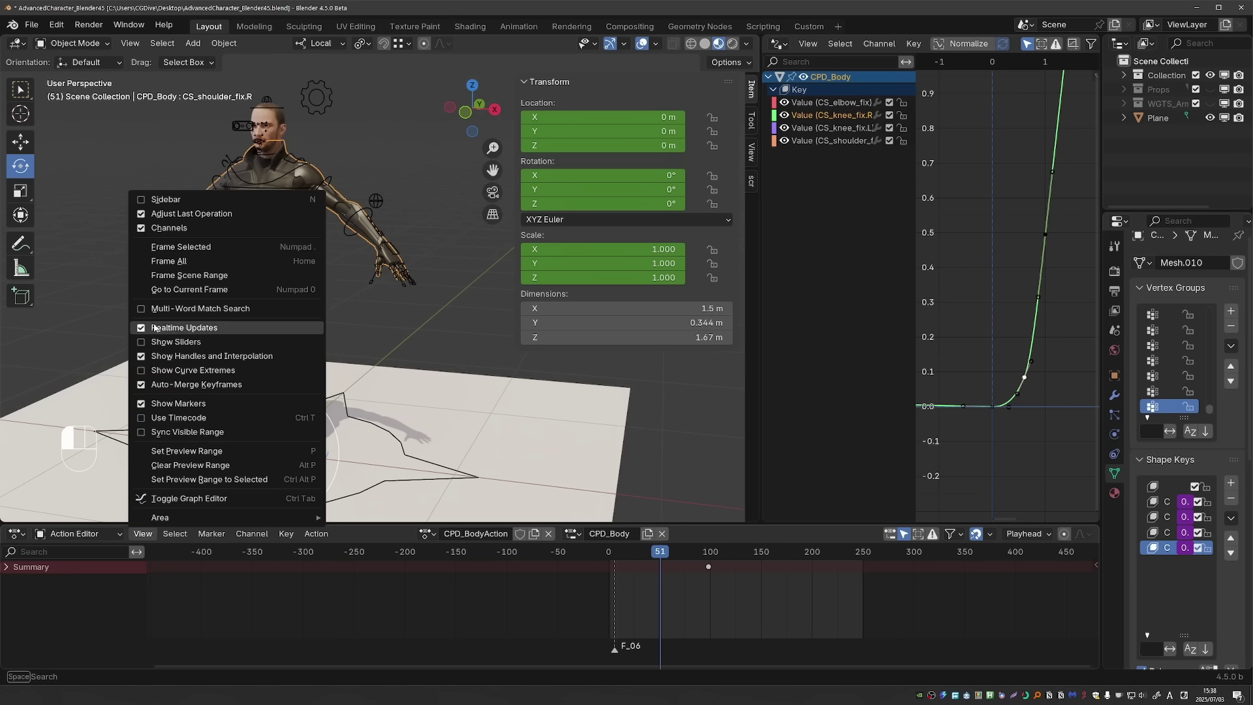
{"action": "left_click", "coordinate": [184, 423]}
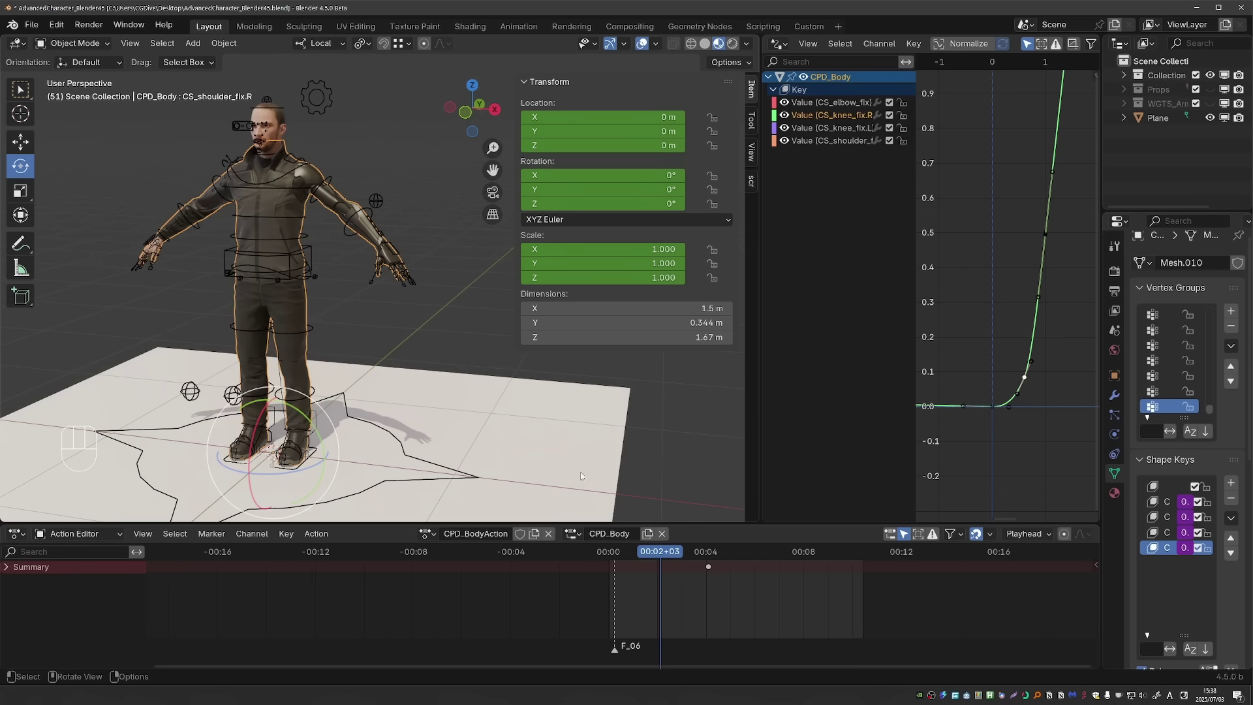
{"action": "left_click_drag", "start_coordinate": [720, 558], "coordinate": [788, 554]}
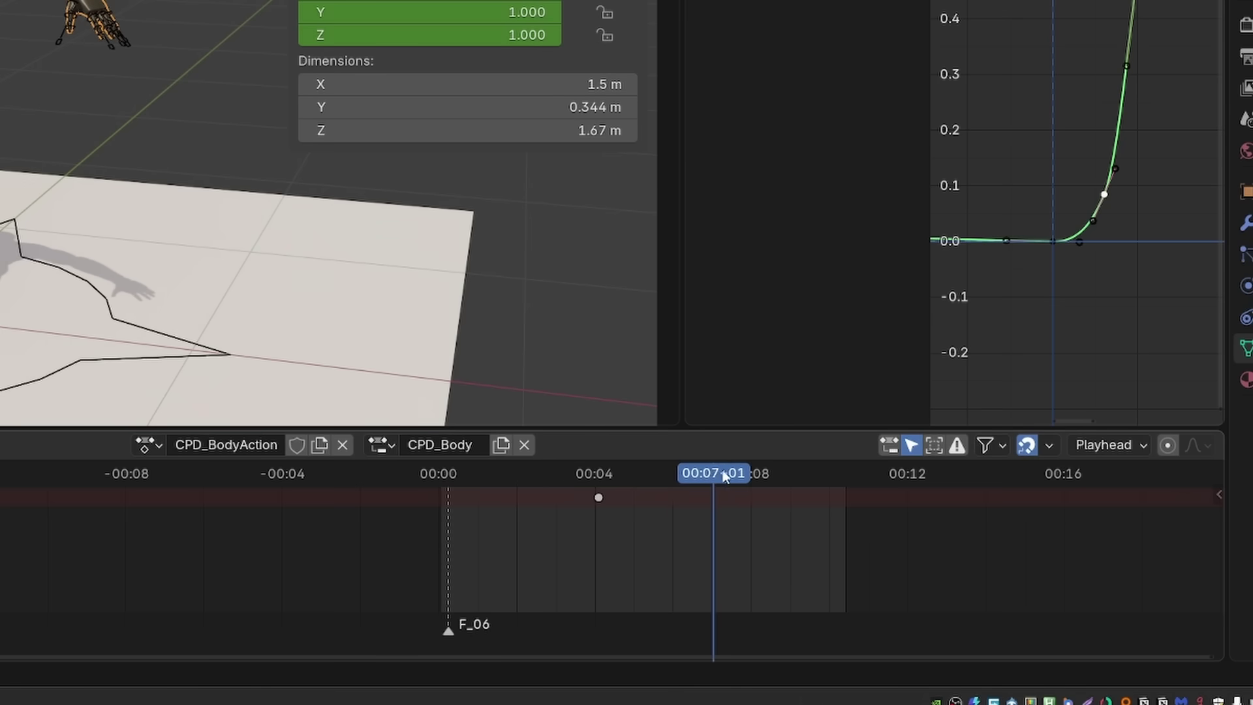
{"action": "scroll", "coordinate": [724, 477], "scroll_direction": "up", "scroll_amount": 8}
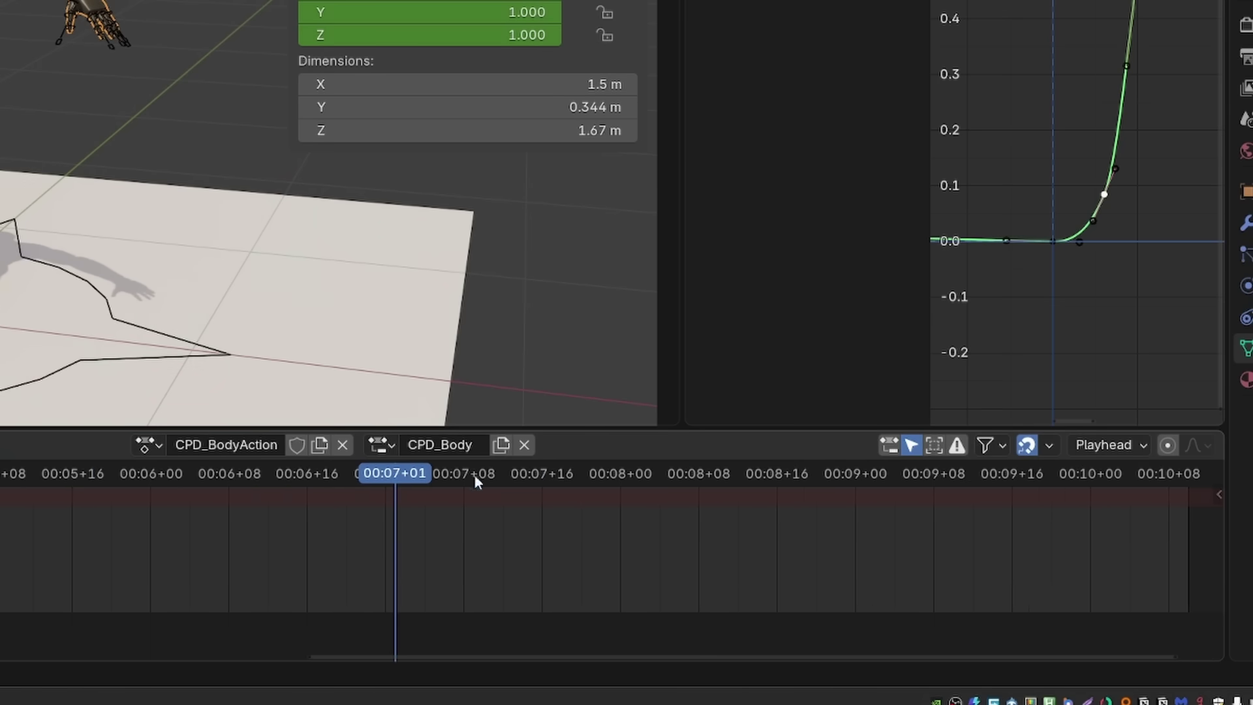
Step: Scrub the playhead with second snapping to 00:08+01 and back to 00:07+01
{"action": "left_click_drag", "start_coordinate": [483, 475], "coordinate": [560, 485]}
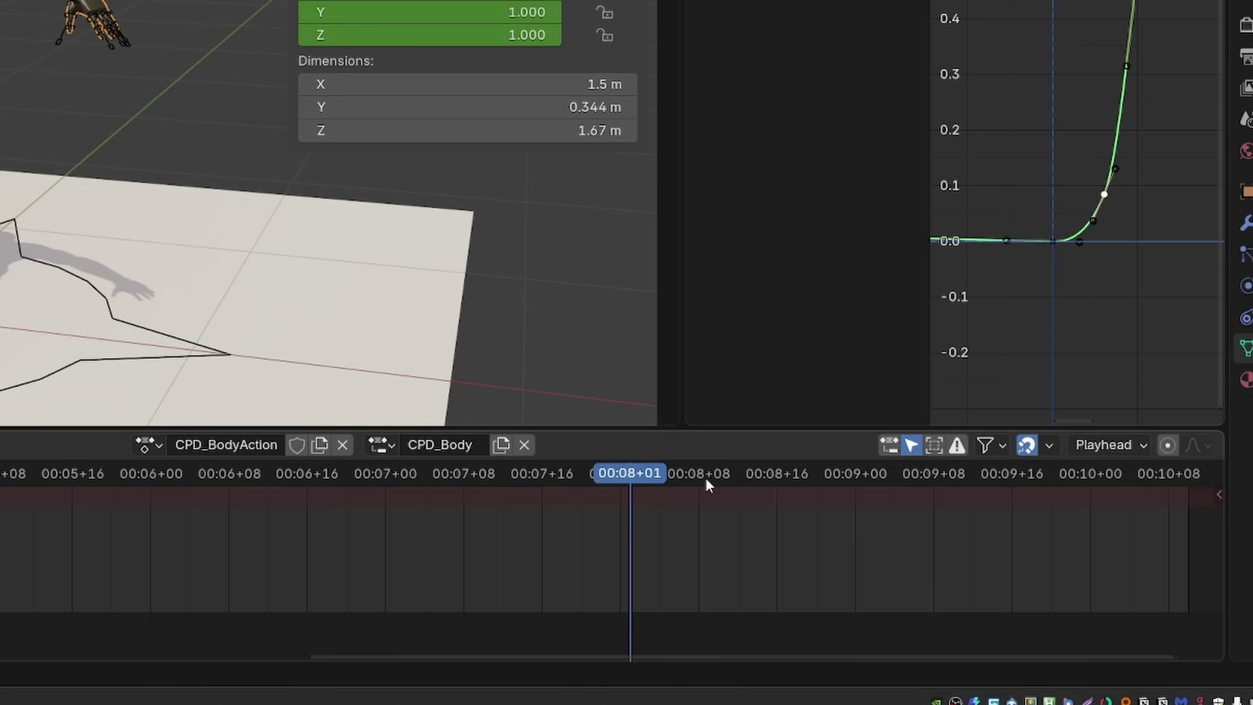
{"action": "left_click_drag", "start_coordinate": [710, 478], "coordinate": [518, 569]}
{"action": "middle_click_drag", "start_coordinate": [518, 569], "coordinate": [186, 523], "text": "ctrl"}
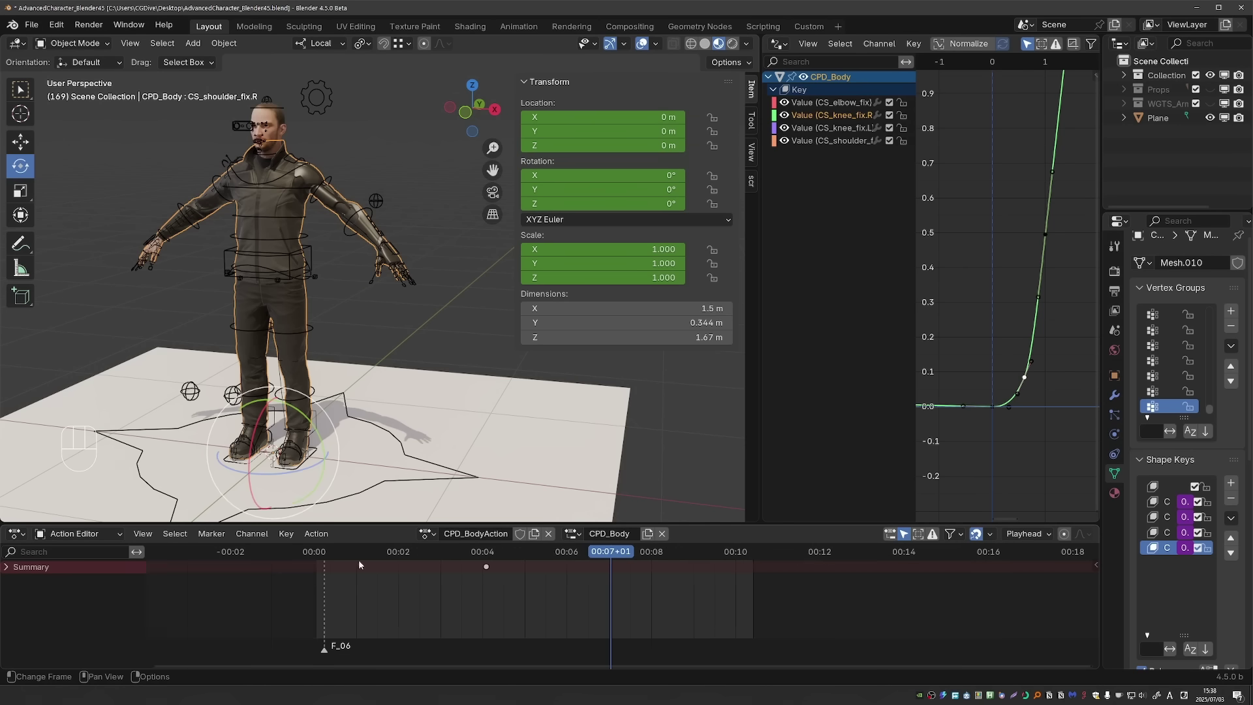
Step: Switch the Action Editor's time ruler from timecode back to frame numbers
{"action": "left_click", "coordinate": [143, 534]}
{"action": "left_click", "coordinate": [176, 431]}
{"action": "left_click", "coordinate": [1027, 534]}
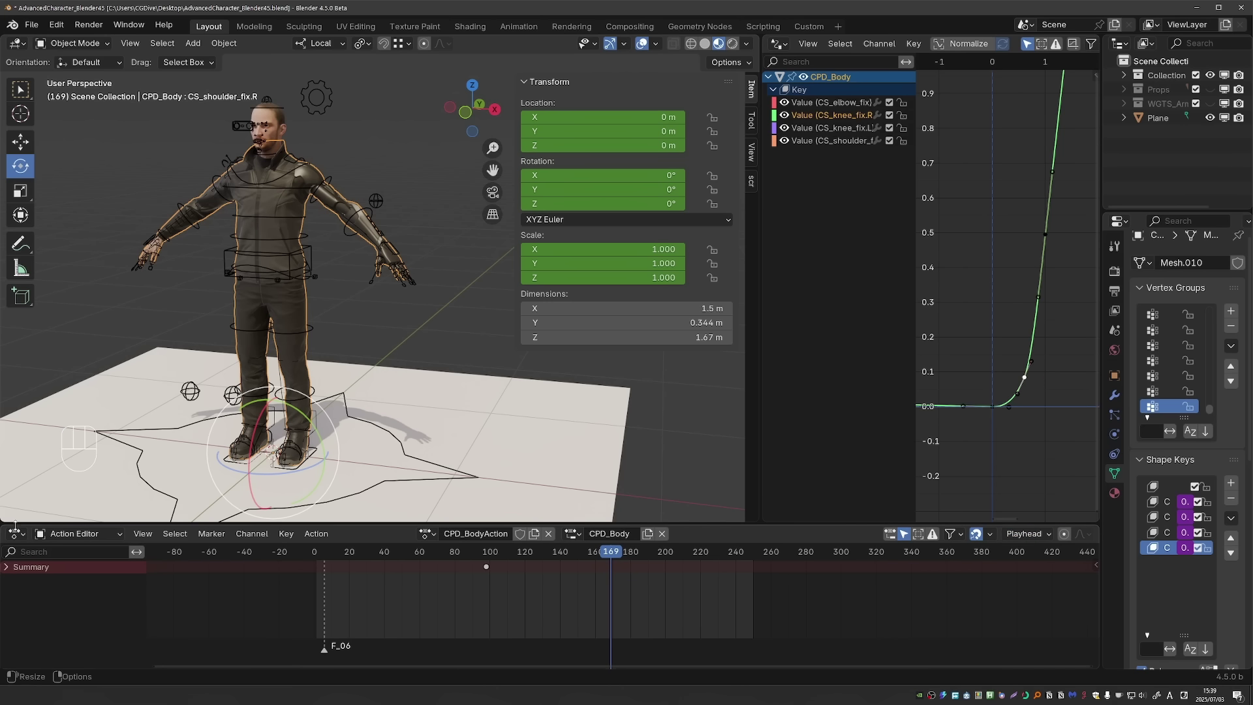
Step: Change the Action Editor area to the Nonlinear Animation editor and scrub the playhead to frame 98
{"action": "left_click", "coordinate": [78, 533]}
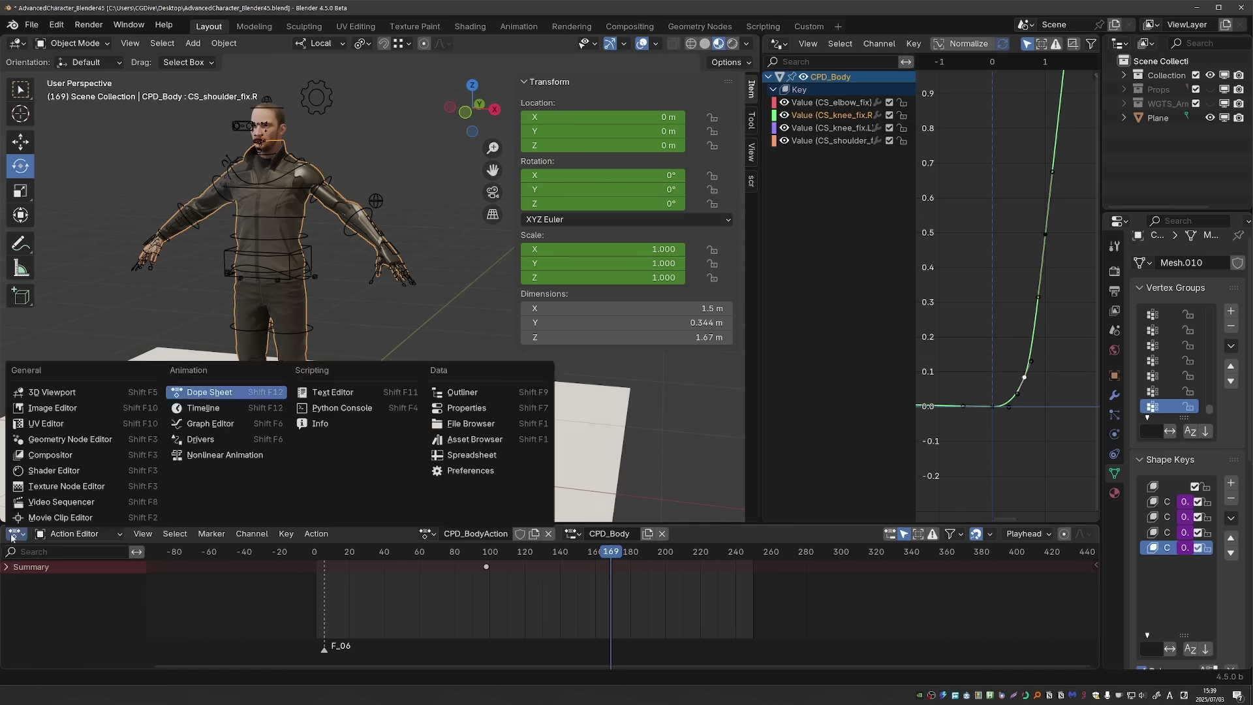
{"action": "left_click", "coordinate": [16, 533]}
{"action": "left_click", "coordinate": [215, 448]}
{"action": "middle_click_drag", "start_coordinate": [283, 365], "coordinate": [275, 337]}
{"action": "key", "text": "Tab"}
{"action": "left_click", "coordinate": [944, 534]}
{"action": "left_click", "coordinate": [140, 581]}
{"action": "mouse_move", "coordinate": [480, 554]}
{"action": "left_mouse_down"}
{"action": "mouse_move", "coordinate": [508, 554]}
{"action": "mouse_move", "coordinate": [484, 561]}
{"action": "left_mouse_up"}
{"action": "left_click", "coordinate": [1030, 534]}
{"action": "left_click", "coordinate": [1066, 534]}
{"action": "left_click", "coordinate": [1037, 483]}
{"action": "left_click_drag", "start_coordinate": [523, 568], "coordinate": [463, 568]}
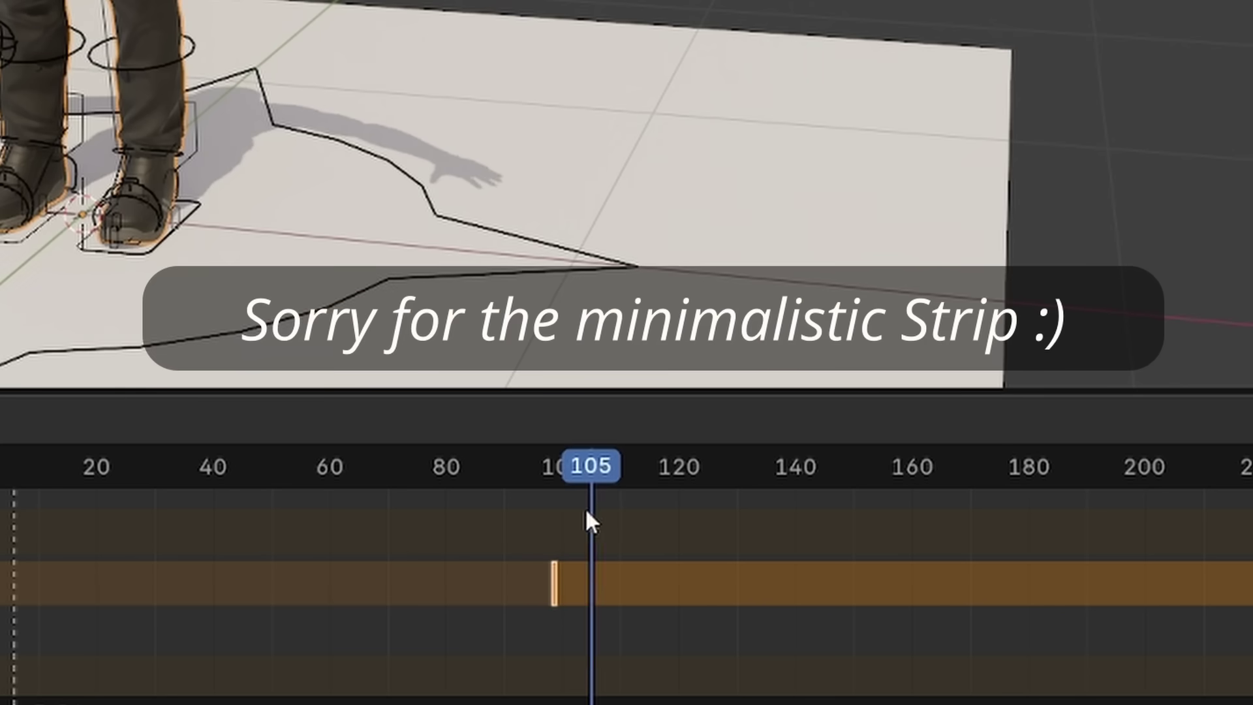
{"action": "left_click_drag", "start_coordinate": [586, 511], "coordinate": [547, 546]}
{"action": "left_click", "coordinate": [17, 534]}
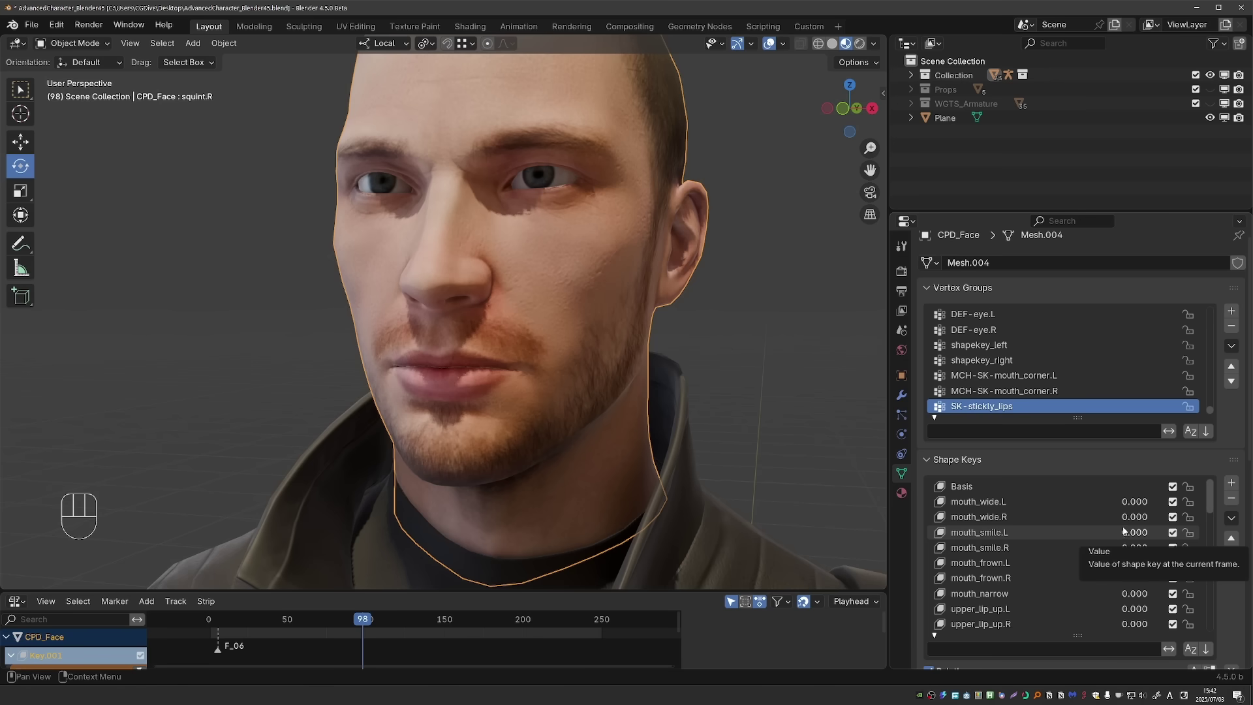
Step: On CPD_Face, set shape keys mouth_wide.L to 1, eyelids_right.R to 0.422 and eyelids_left.L to about 0.302
{"action": "left_click_drag", "start_coordinate": [1135, 501], "coordinate": [1214, 607]}
{"action": "scroll", "coordinate": [1211, 510], "scroll_direction": "down", "scroll_amount": 2}
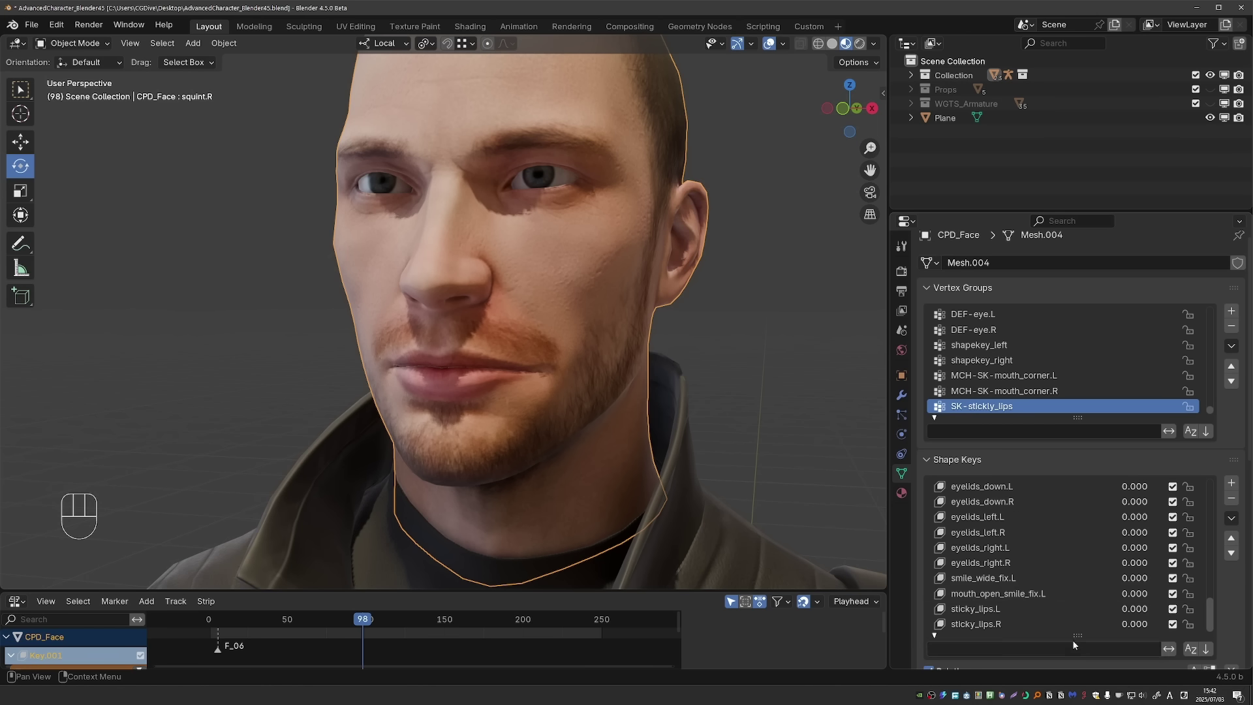
{"action": "left_click", "coordinate": [1228, 517]}
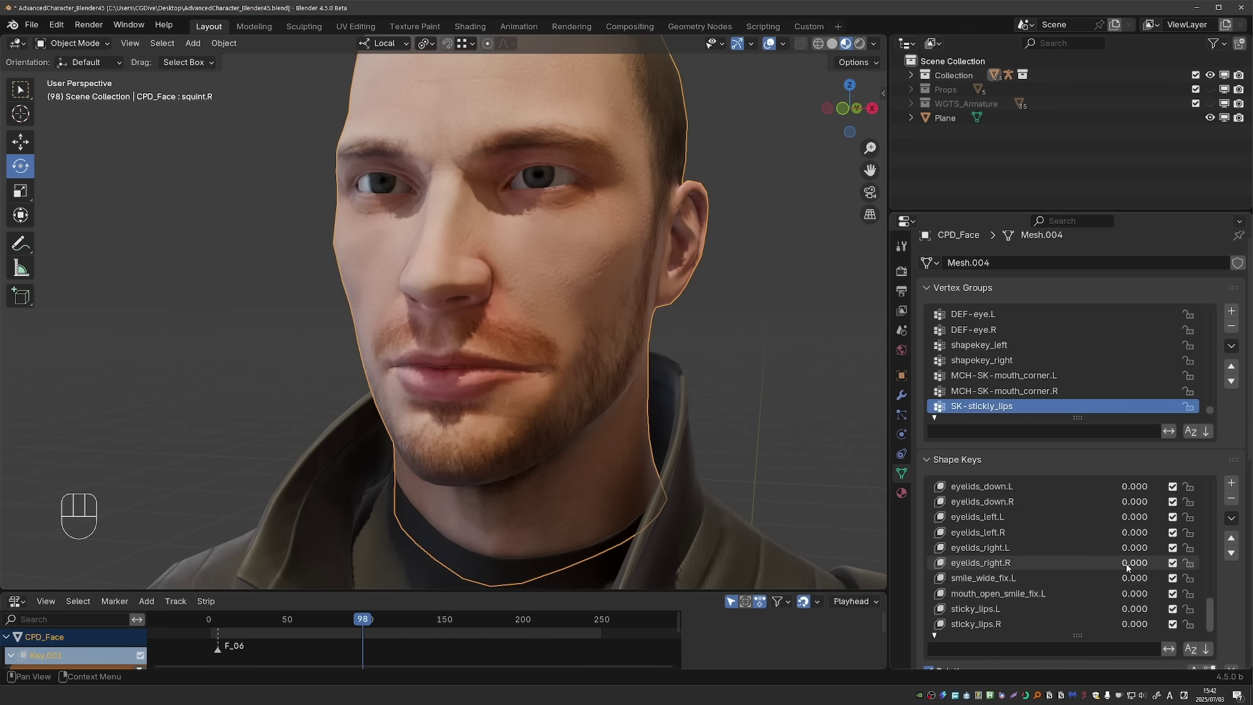
{"action": "left_click_drag", "start_coordinate": [1127, 567], "coordinate": [1136, 566]}
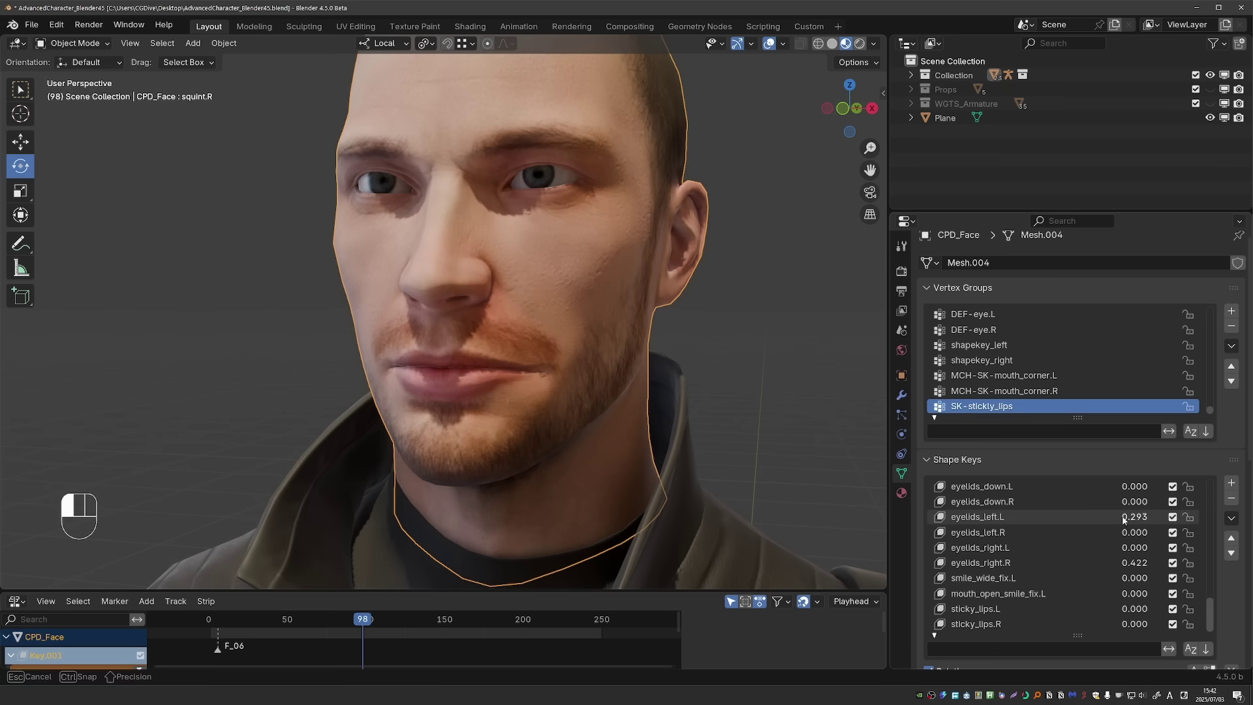
Step: Review the shape key operations available for CPD_Face, including New Shape from Mix, Duplicate Shape Key and Mirror Shape Key
{"action": "left_click", "coordinate": [1231, 518]}
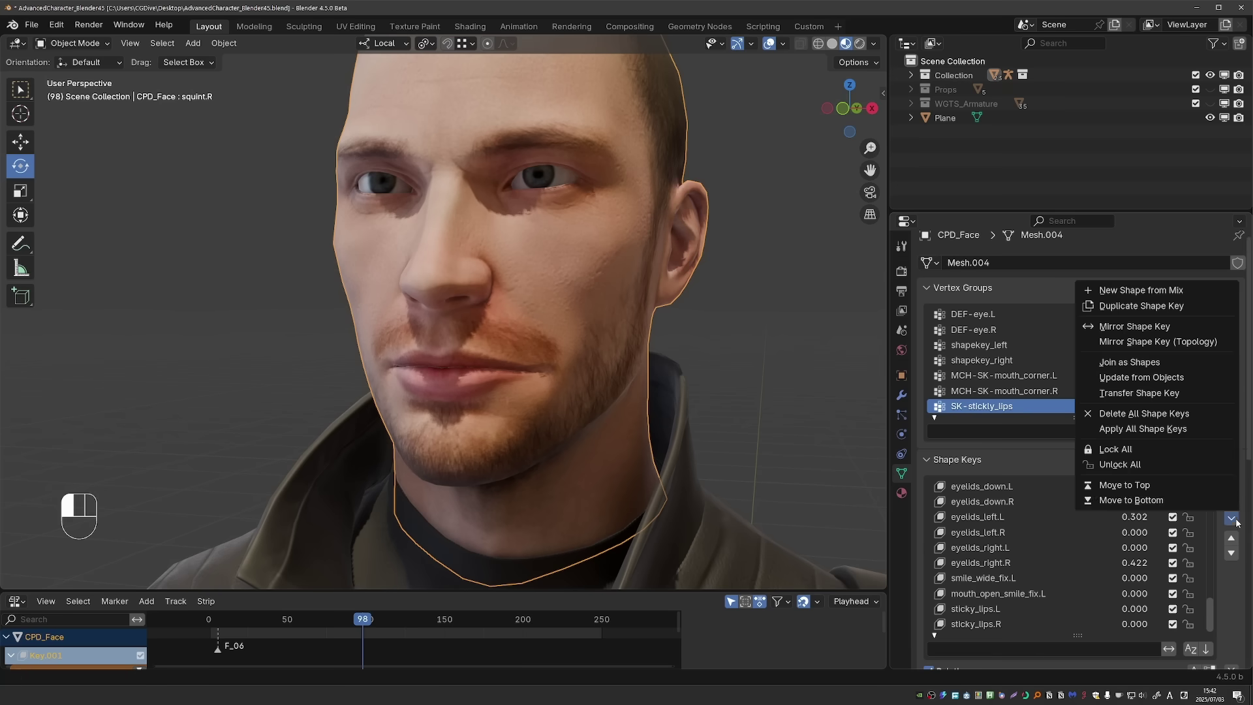
{"action": "left_click", "coordinate": [1153, 291]}
{"action": "scroll", "coordinate": [1105, 546], "scroll_direction": "up", "scroll_amount": 10}
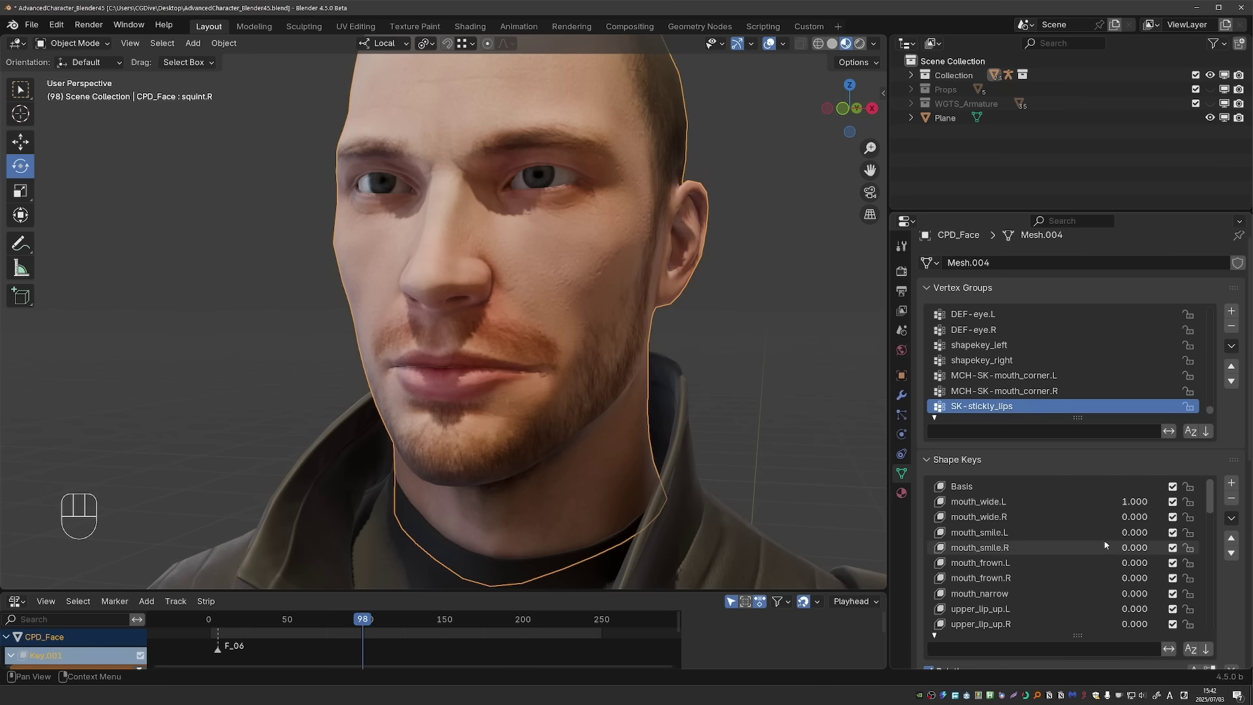
{"action": "left_click", "coordinate": [1232, 518]}
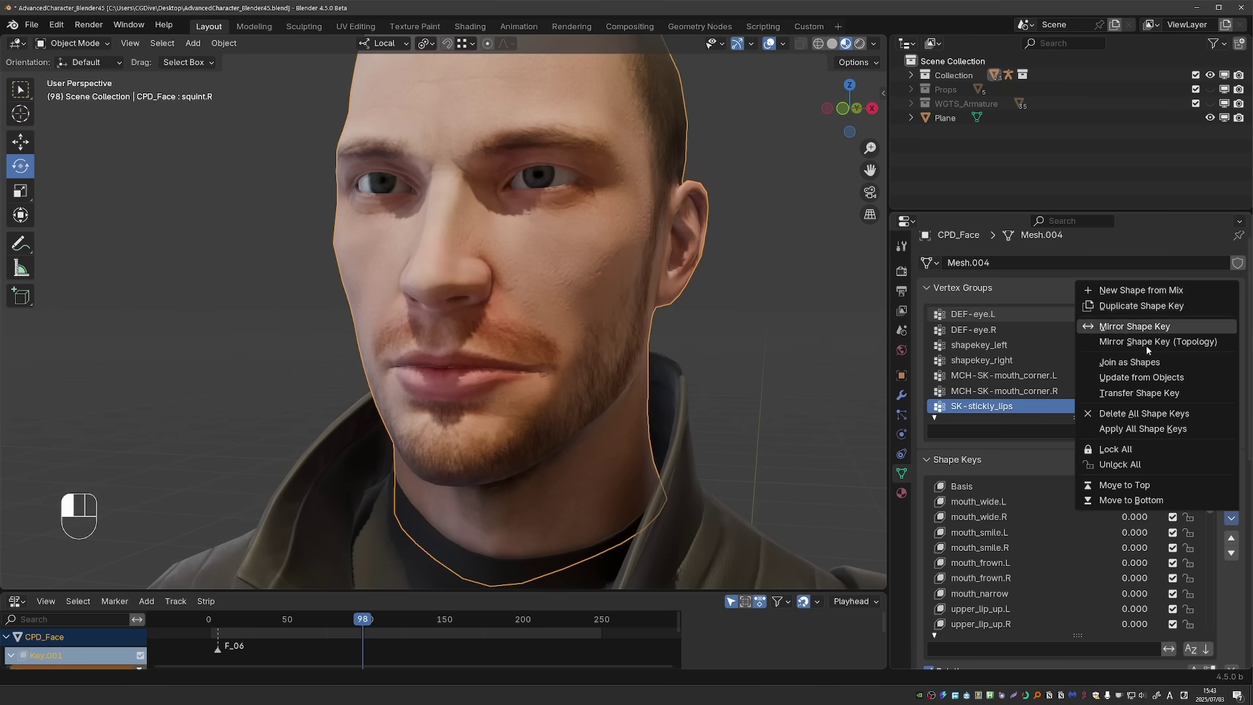
Step: Set mouth_wide.L to 0, mouth_smile.L to 1, mouth_smile.R to 0.543, mouth_frown.L to 0.836, mouth_frown.R to 0.957, upper_lip_up.L to 0.767 and upper_lip_up.R to 1
{"action": "left_click", "coordinate": [1000, 504]}
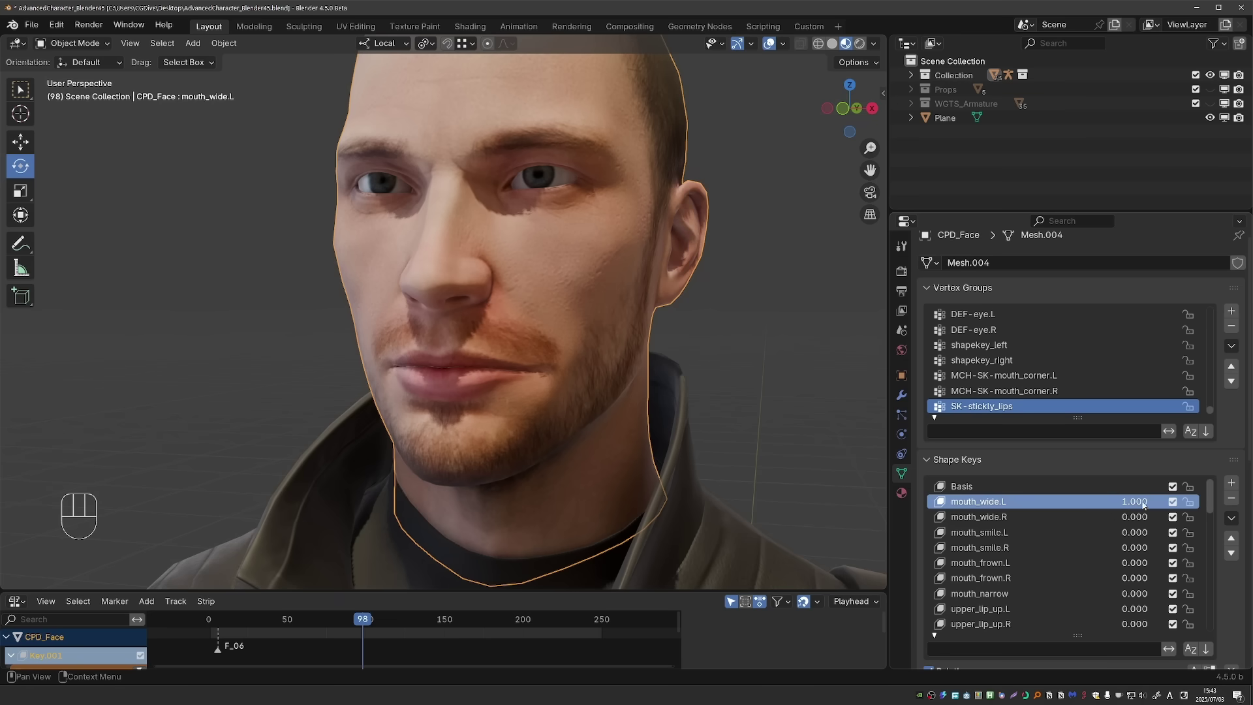
{"action": "left_click_drag", "start_coordinate": [1149, 506], "coordinate": [1175, 536]}
{"action": "left_click_drag", "start_coordinate": [1142, 577], "coordinate": [1162, 621]}
{"action": "left_click_drag", "start_coordinate": [1133, 548], "coordinate": [1139, 550]}
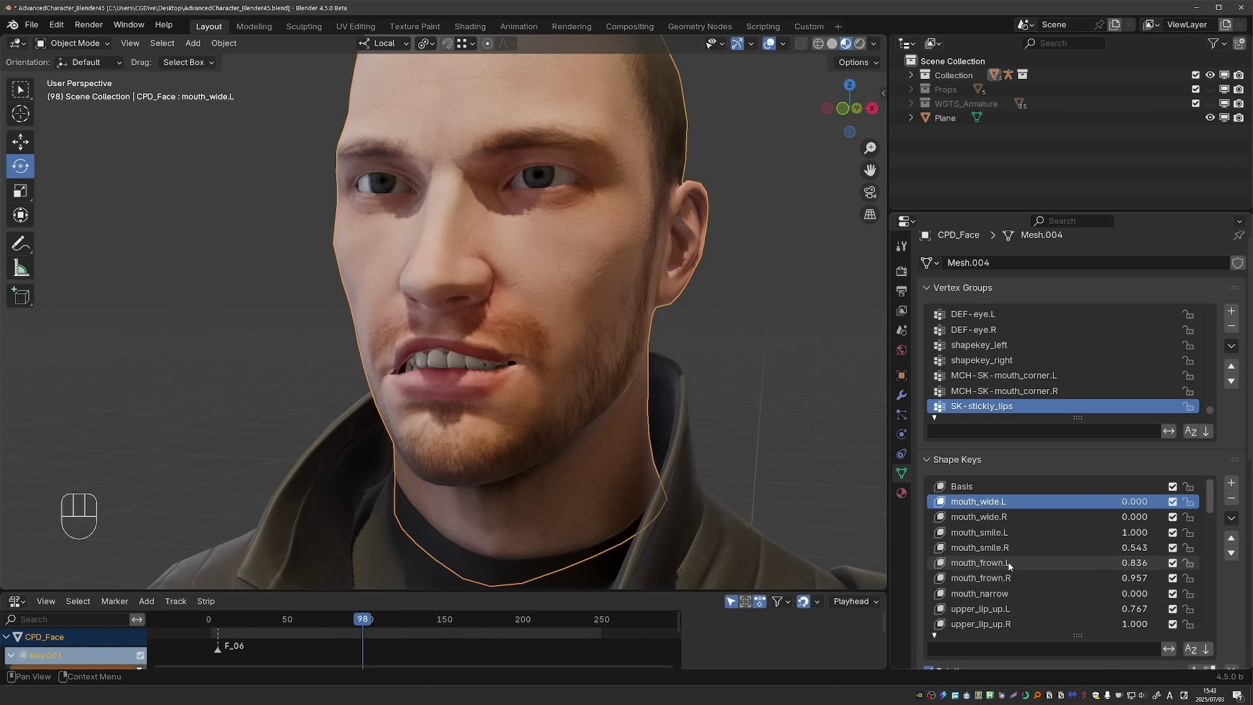
Step: Duplicate the mouth_wide.L shape key and reset the raised mouth shape keys to 0
{"action": "left_click", "coordinate": [1232, 518]}
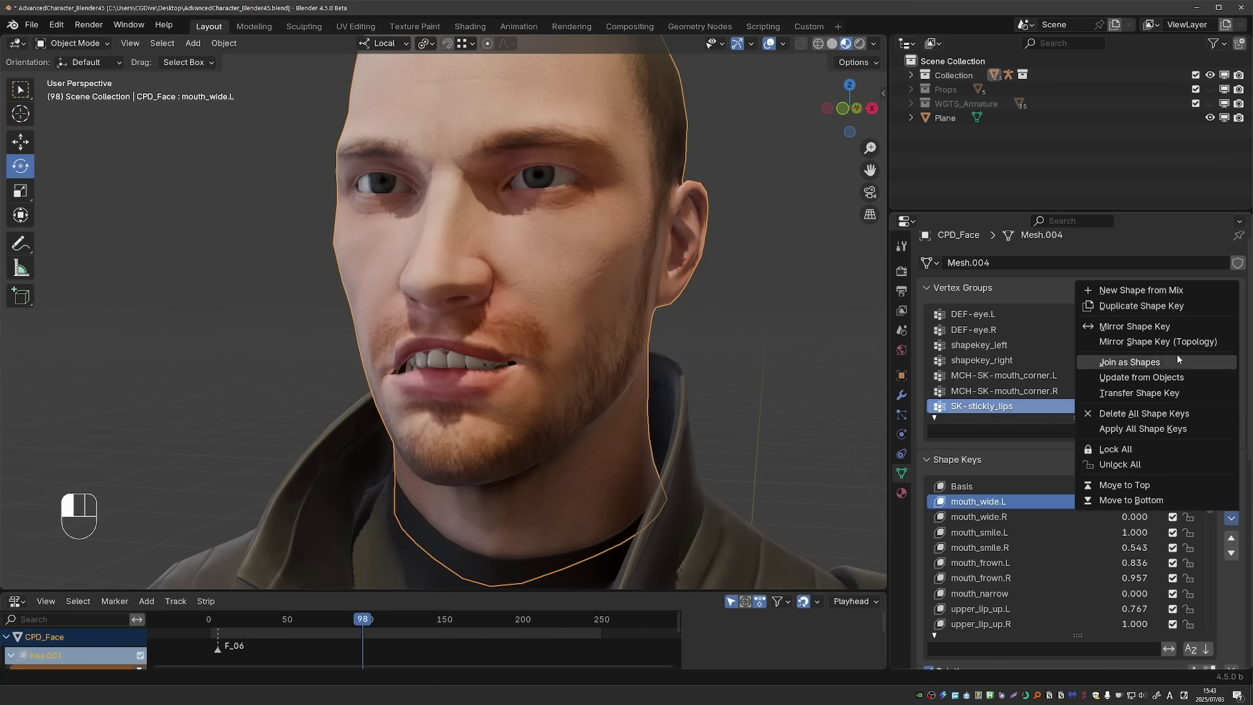
{"action": "left_click", "coordinate": [1141, 306]}
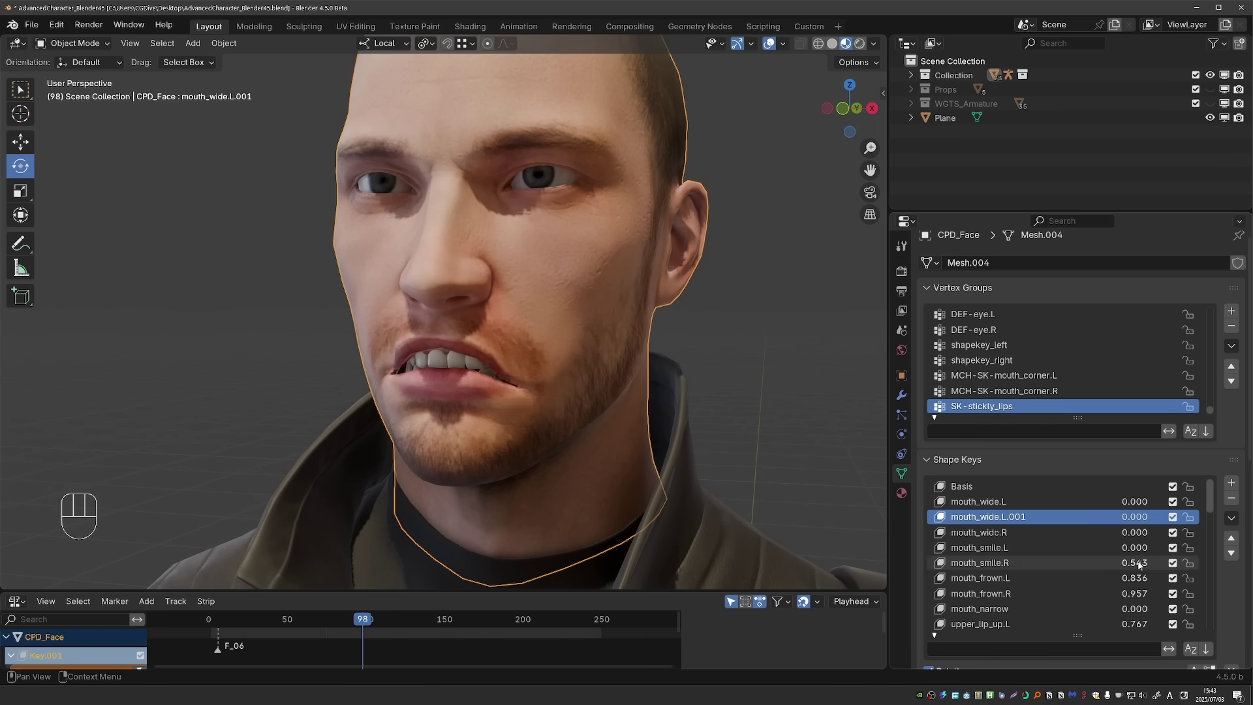
{"action": "key", "text": "BackSpace"}
{"action": "key", "text": "BackSpace"}
{"action": "key", "text": "BackSpace"}
{"action": "key", "text": "BackSpace"}
{"action": "key", "text": "BackSpace"}
{"action": "key", "text": "BackSpace"}
{"action": "key", "text": "BackSpace"}
{"action": "key", "text": "BackSpace"}
{"action": "key", "text": "BackSpace"}
{"action": "key", "text": "BackSpace"}
{"action": "key", "text": "BackSpace"}
{"action": "key", "text": "BackSpace"}
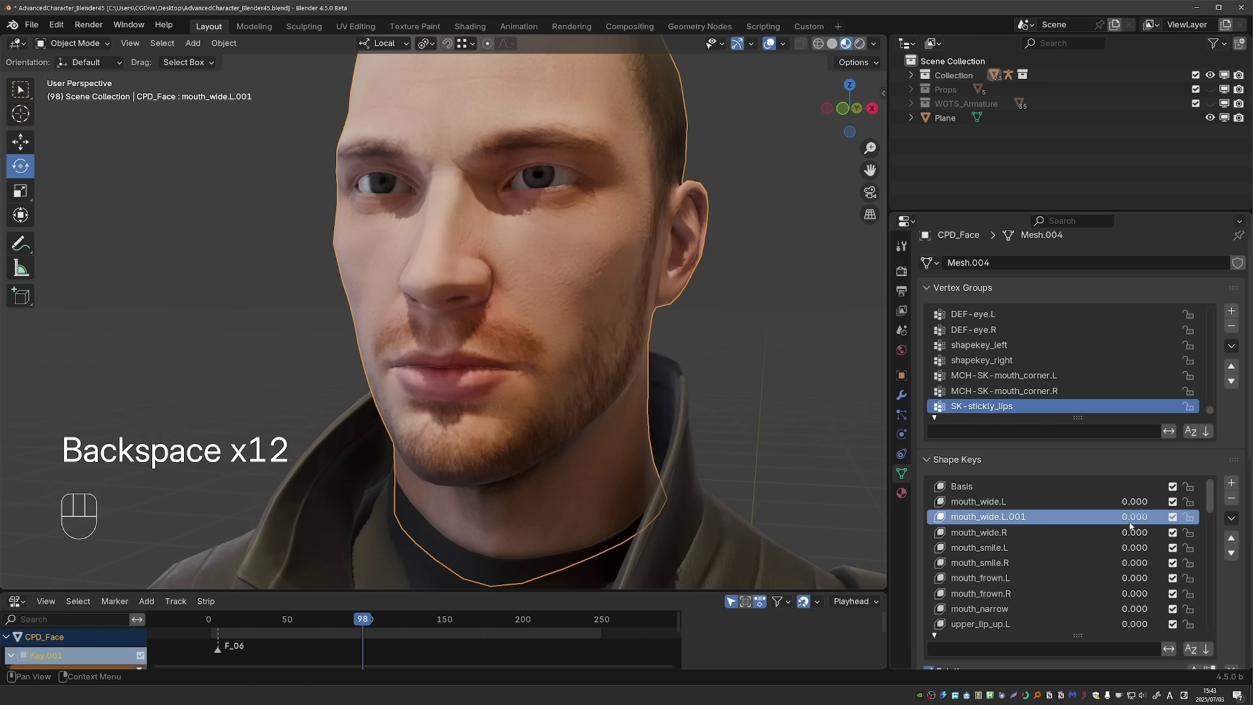
{"action": "left_click_drag", "start_coordinate": [1131, 516], "coordinate": [1115, 551]}
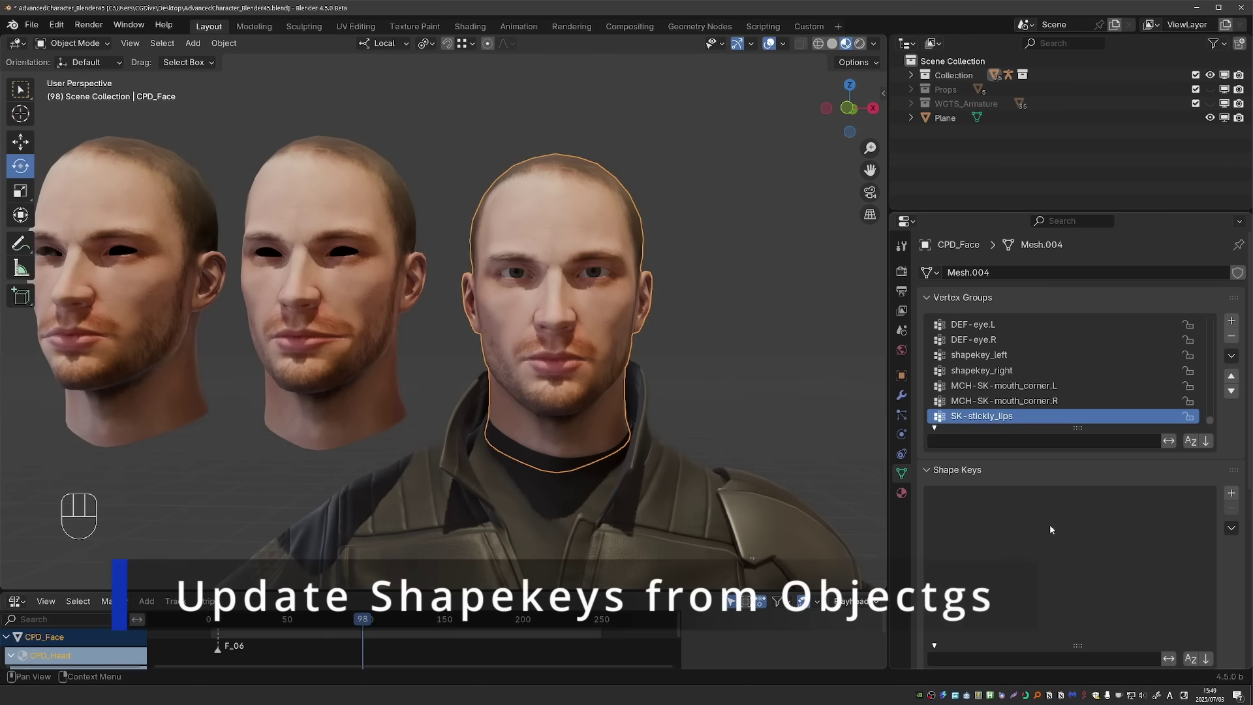
Step: Add a Basis and one shape key at value 1 to CPD_Face, then sculpt one mouth corner outward with the Grab brush
{"action": "left_click", "coordinate": [1231, 494]}
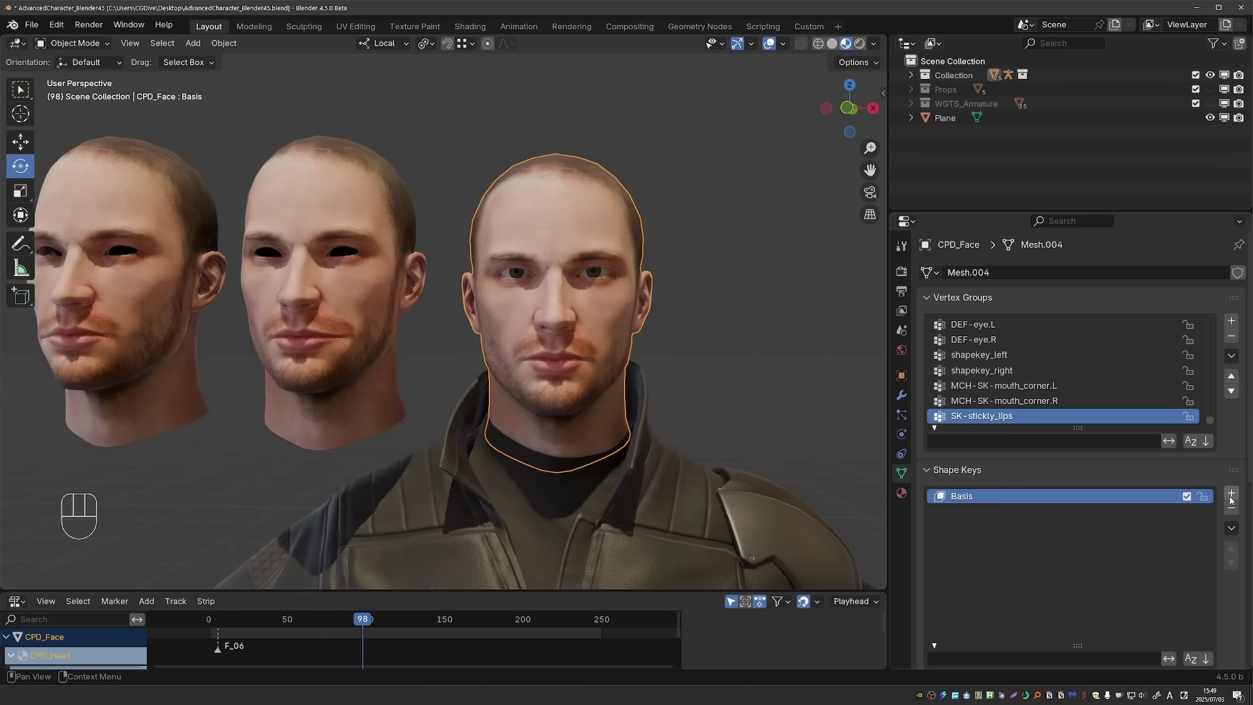
{"action": "left_click", "coordinate": [1231, 494]}
{"action": "left_click_drag", "start_coordinate": [1143, 512], "coordinate": [1221, 512]}
{"action": "key", "text": "Tab"}
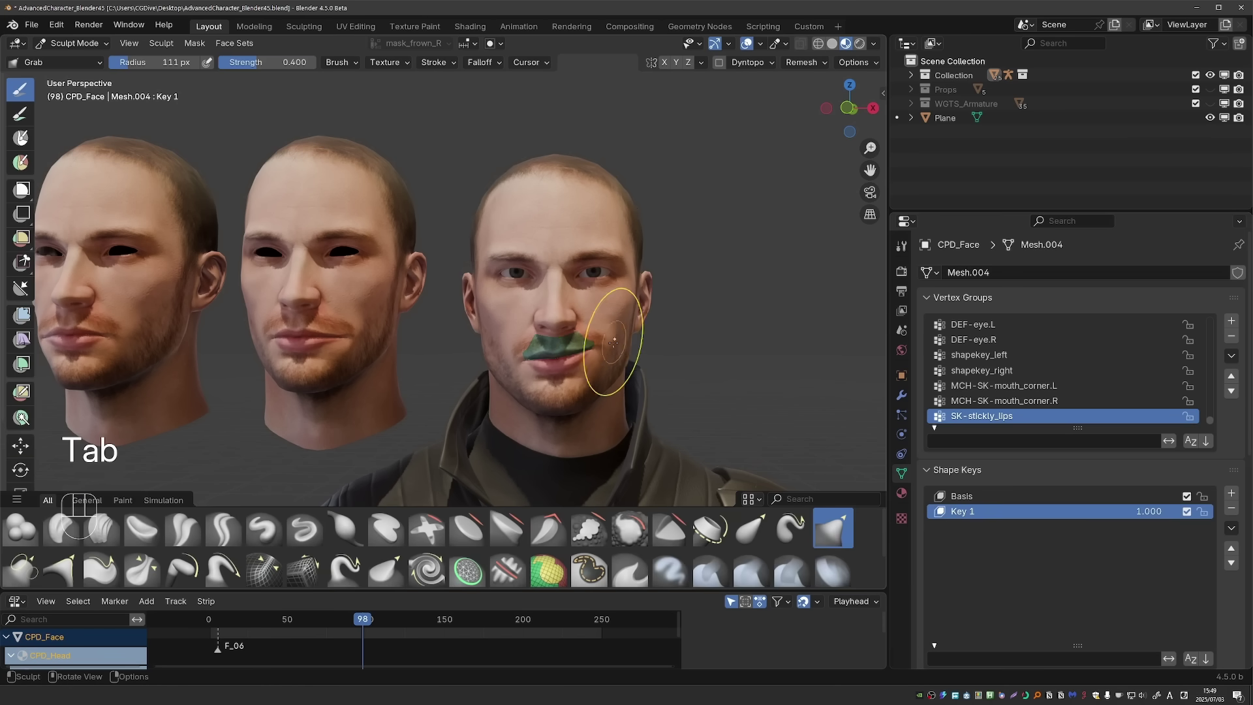
{"action": "key", "text": "Tab"}
Step: Set Key 1 to 0, add another shape key at value 1 and sculpt the opposite mouth corner with the Grab brush
{"action": "mouse_move", "coordinate": [1163, 512]}
{"action": "left_mouse_down"}
{"action": "mouse_move", "coordinate": [1103, 514]}
{"action": "mouse_move", "coordinate": [1195, 528]}
{"action": "left_mouse_up"}
{"action": "left_click", "coordinate": [1231, 494]}
{"action": "key", "text": "Tab"}
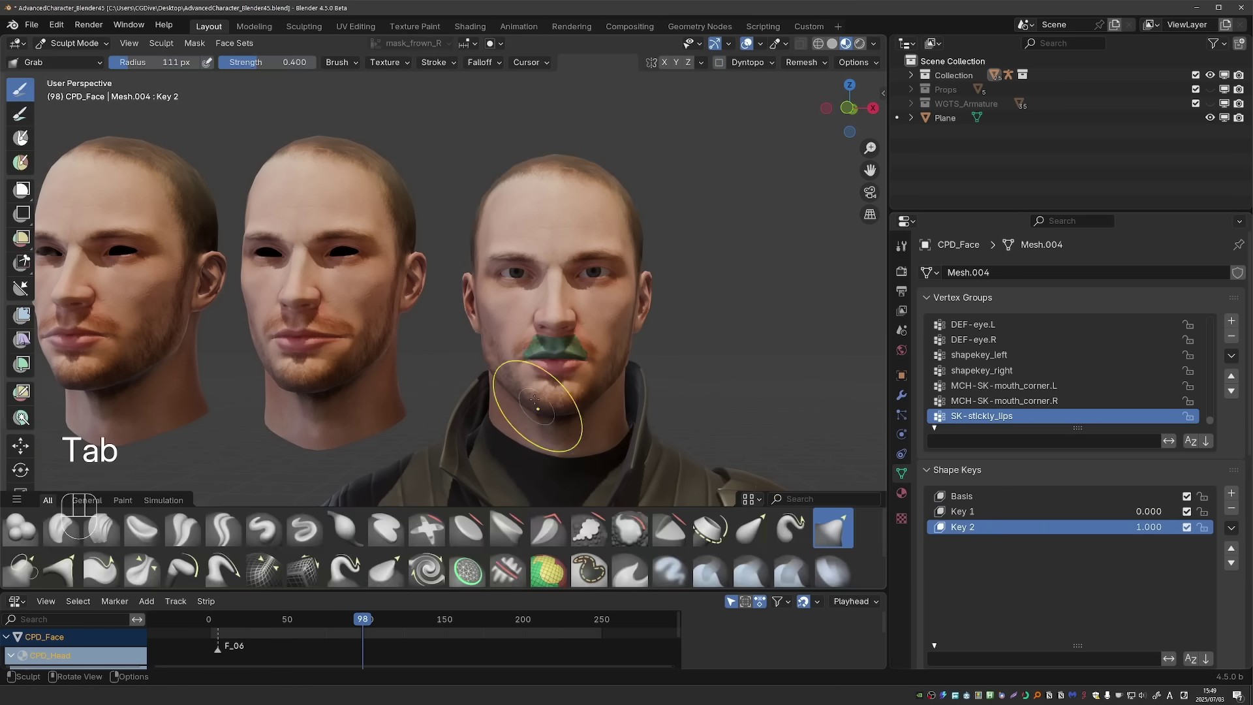
{"action": "left_click_drag", "start_coordinate": [513, 365], "coordinate": [500, 362]}
{"action": "key", "text": "Tab"}
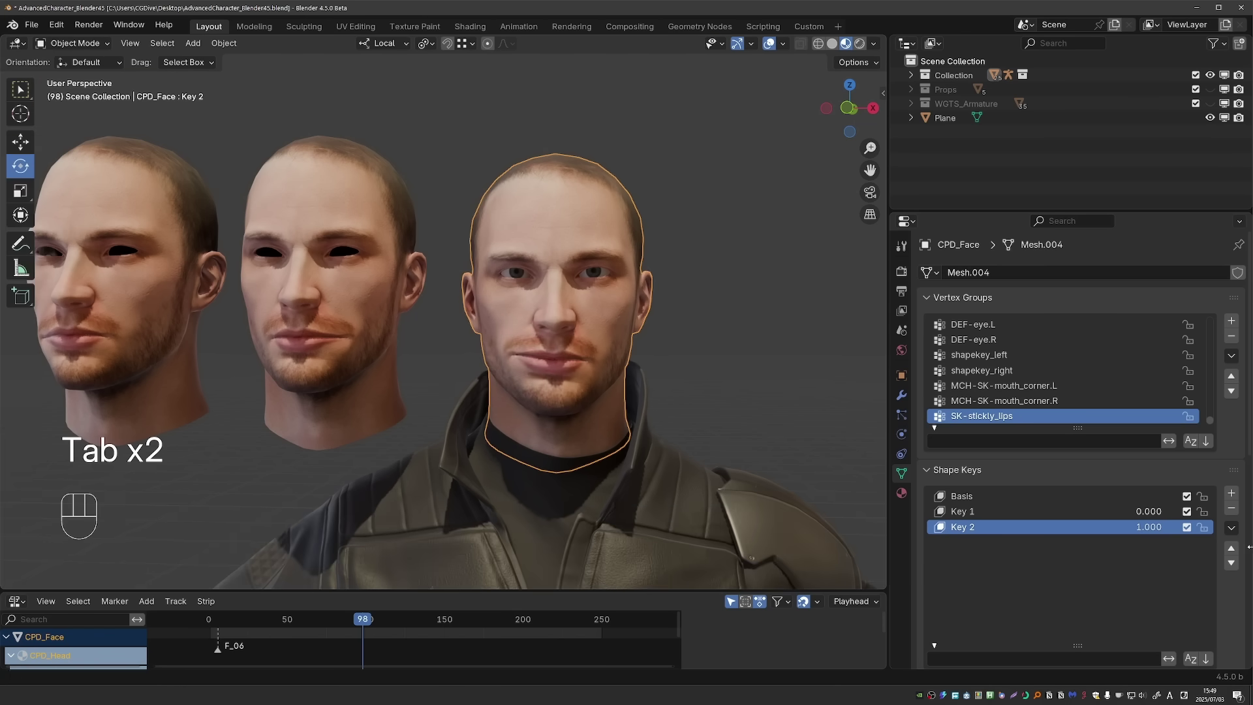
Step: Delete all the shape keys from CPD_Face
{"action": "left_click", "coordinate": [1231, 508]}
{"action": "left_click", "coordinate": [1232, 509]}
{"action": "left_click", "coordinate": [1232, 509]}
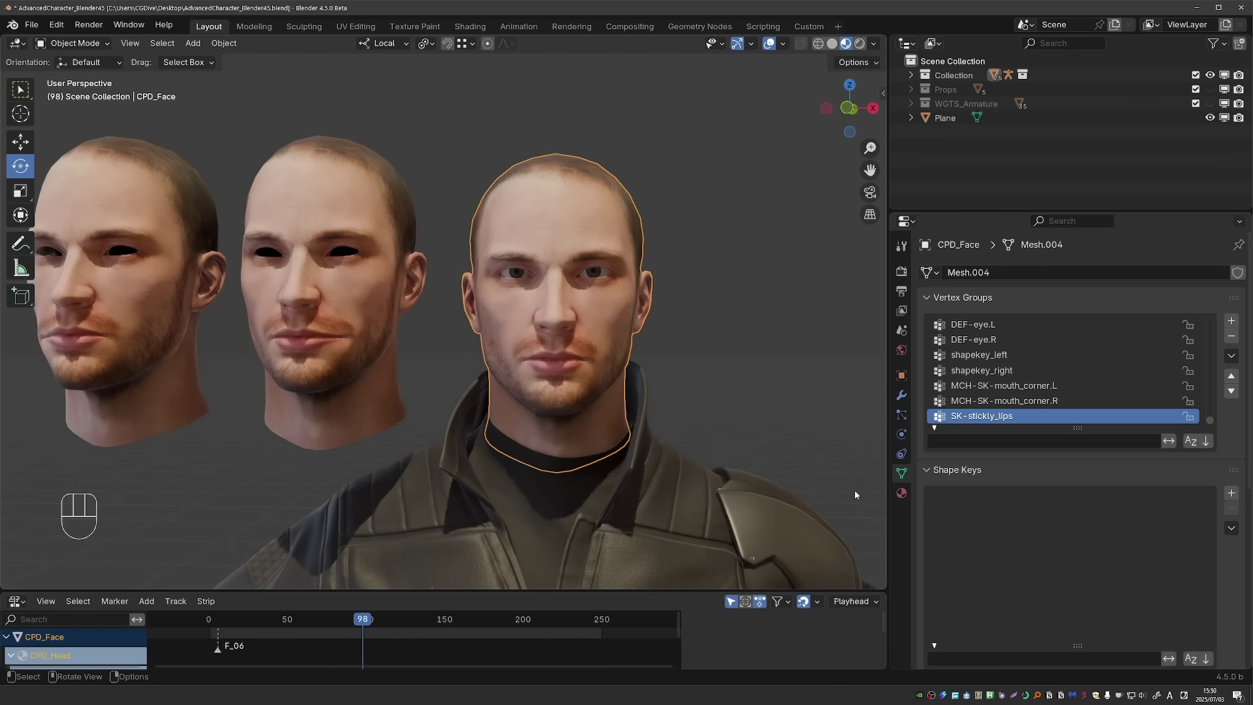
Step: Join the two separate sculpted heads into CPD_Face as shape keys, with CPD_Face as the active object
{"action": "middle_click_drag", "start_coordinate": [856, 494], "coordinate": [316, 374]}
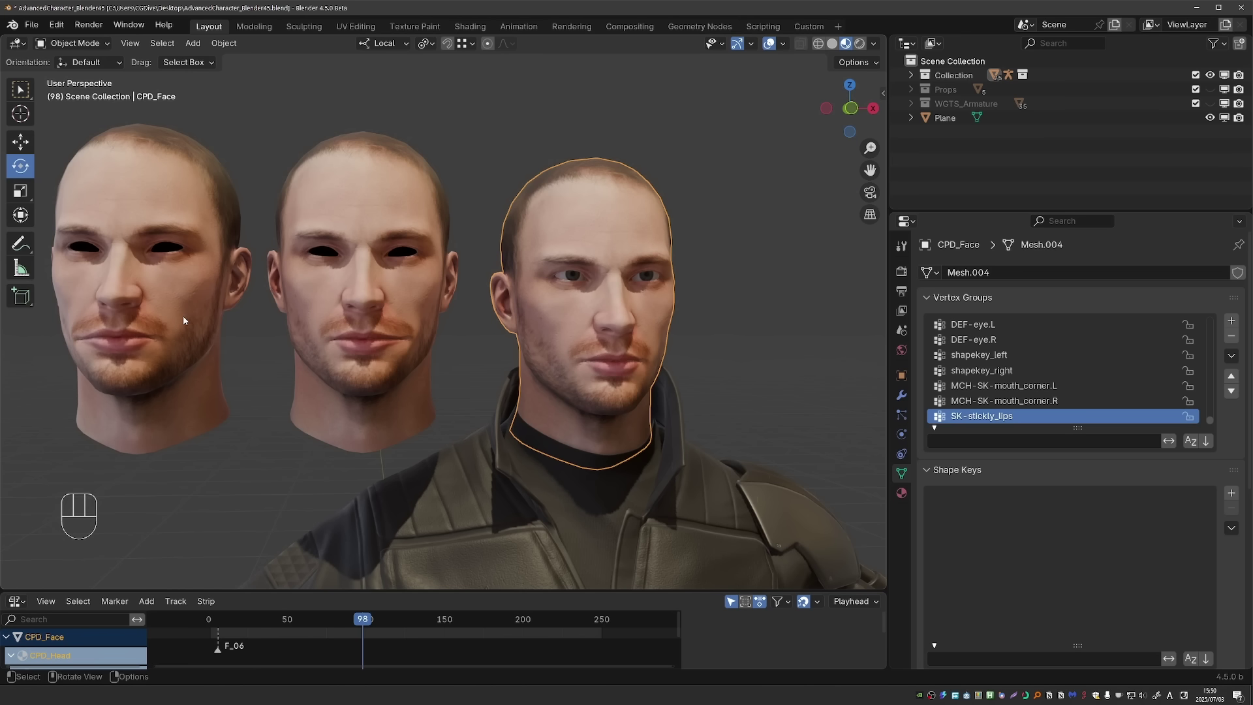
{"action": "left_click", "coordinate": [95, 352]}
{"action": "left_click", "coordinate": [321, 225], "text": "shift"}
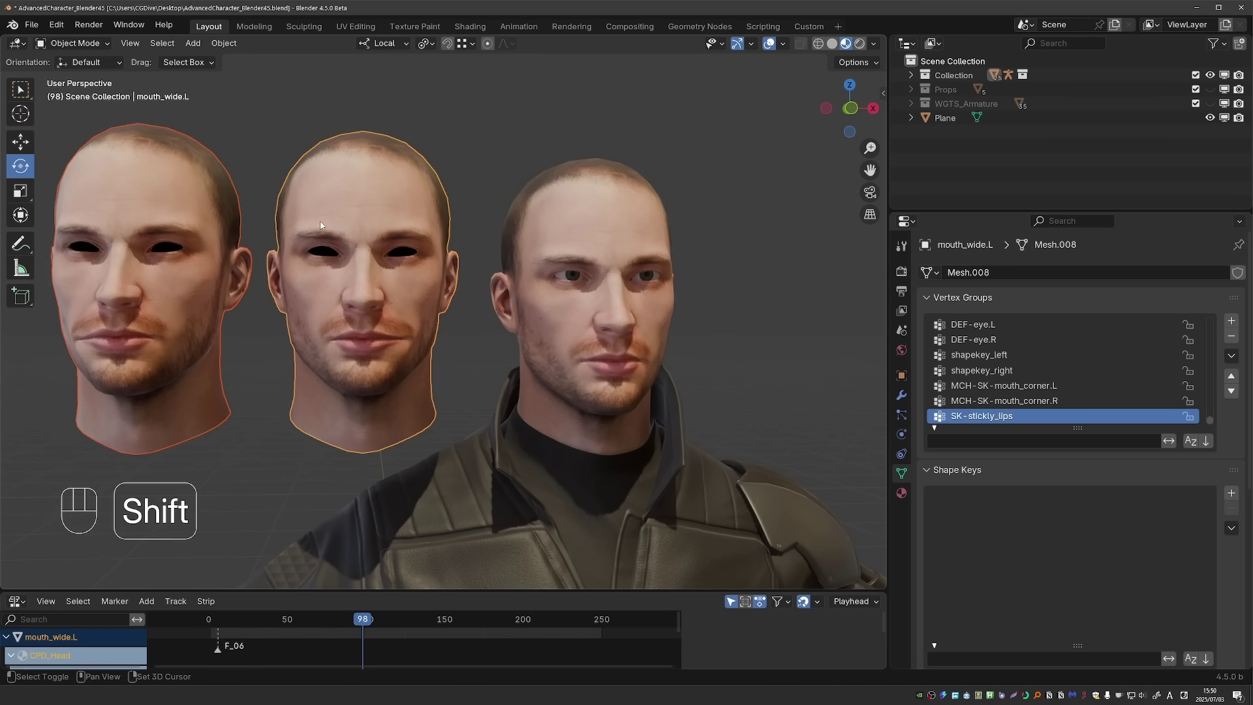
{"action": "middle_click_drag", "start_coordinate": [140, 350], "coordinate": [179, 346], "text": "shift"}
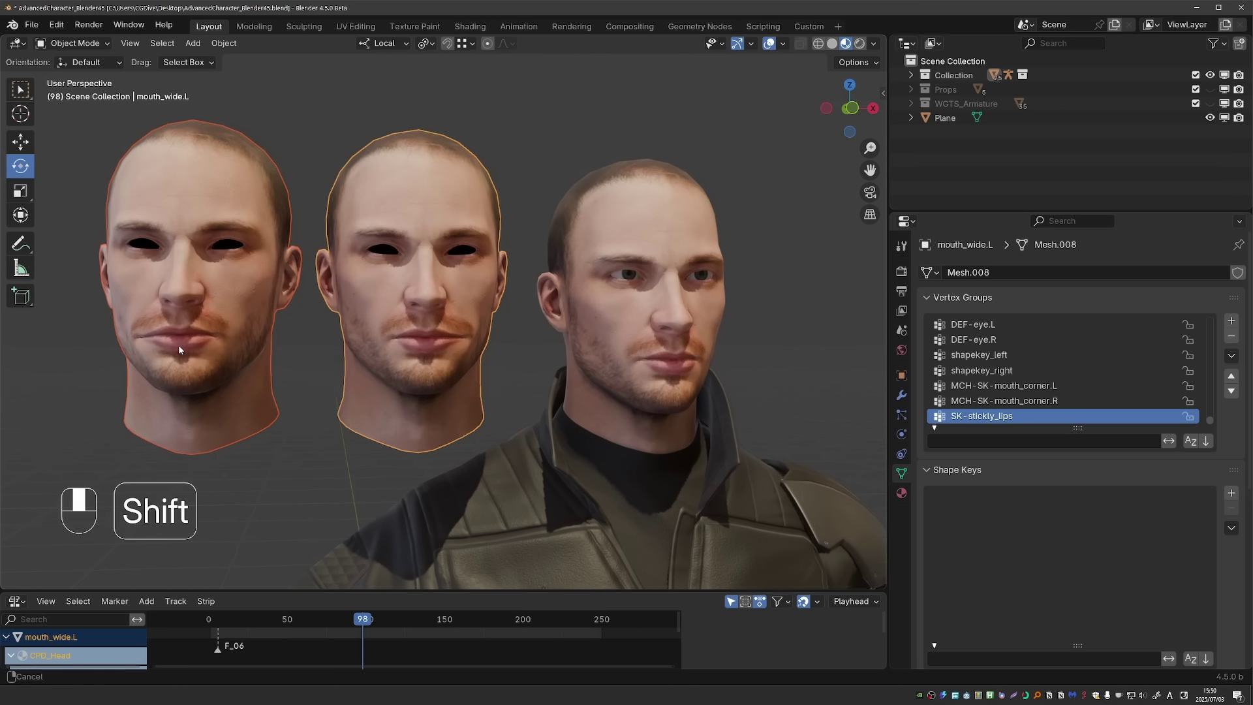
{"action": "left_click", "coordinate": [645, 219], "text": "shift"}
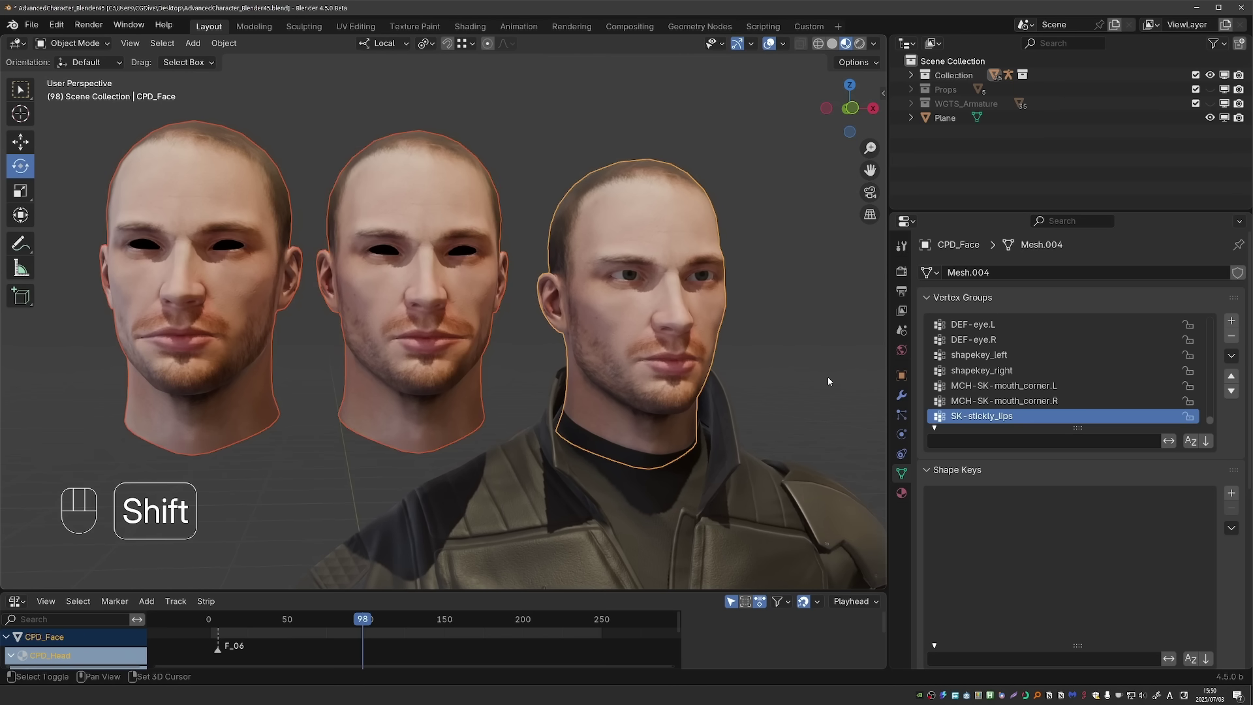
{"action": "left_click", "coordinate": [1232, 528]}
{"action": "left_click", "coordinate": [1130, 371]}
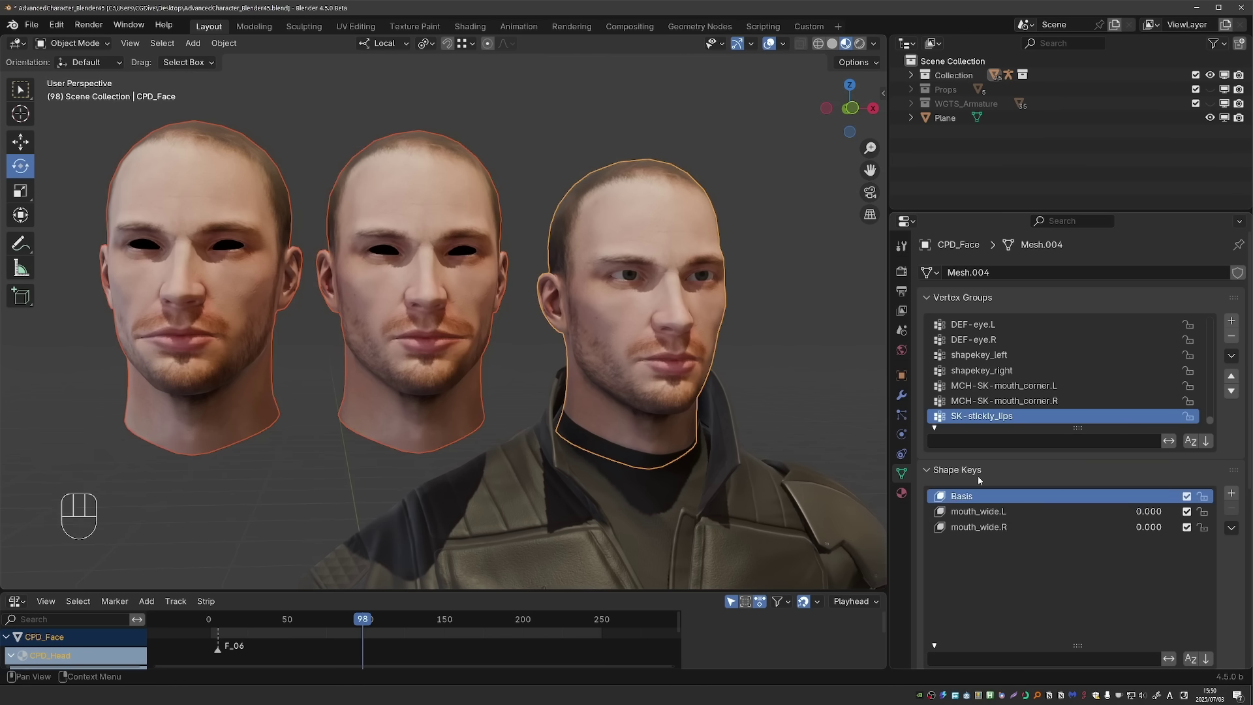
Step: Sculpt the mouth corner of the separate mouth_wide.L head upward into a one-sided smile
{"action": "middle_click_drag", "start_coordinate": [852, 511], "coordinate": [711, 408], "text": "shift"}
{"action": "scroll", "coordinate": [666, 418], "scroll_direction": "down", "scroll_amount": 2}
{"action": "left_click", "coordinate": [351, 314]}
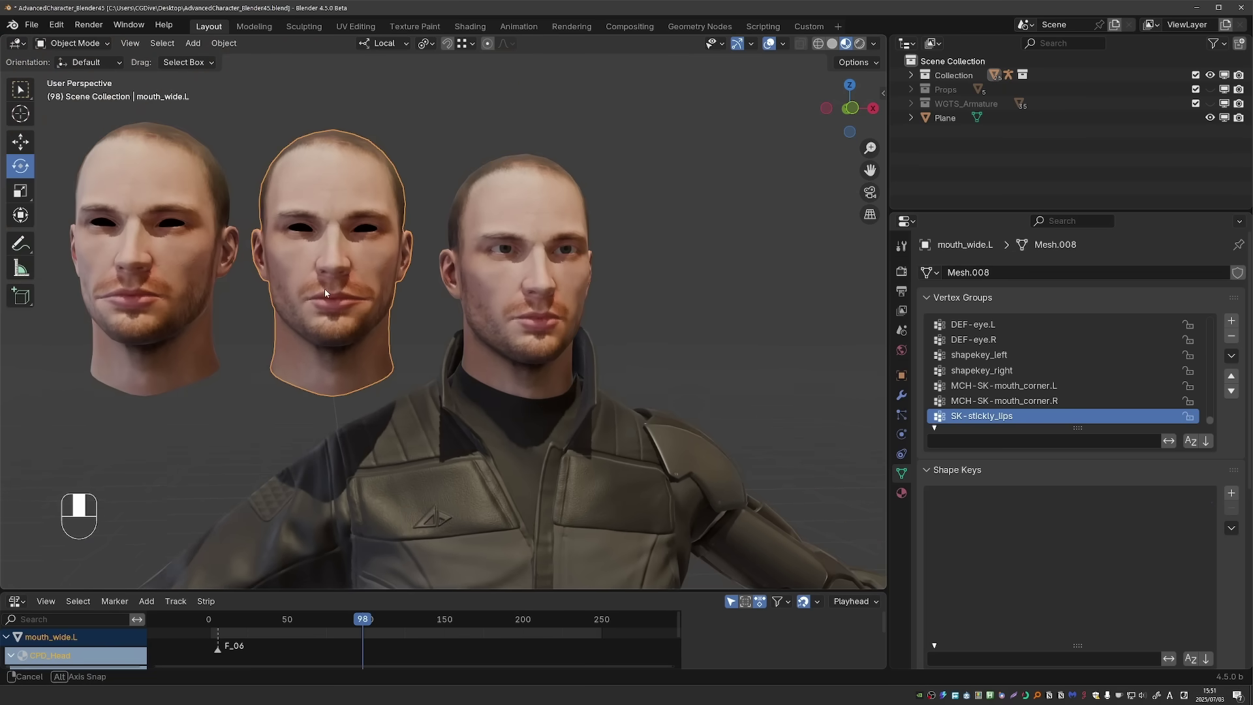
{"action": "key", "text": "Tab"}
{"action": "left_click", "coordinate": [350, 381]}
{"action": "left_click_drag", "start_coordinate": [369, 306], "coordinate": [374, 289]}
{"action": "key", "text": "Tab"}
{"action": "key", "text": "ctrl+z"}
Step: Join the edited mouth_wide.L head into CPD_Face as an additional shape key
{"action": "left_click", "coordinate": [497, 236], "text": "shift"}
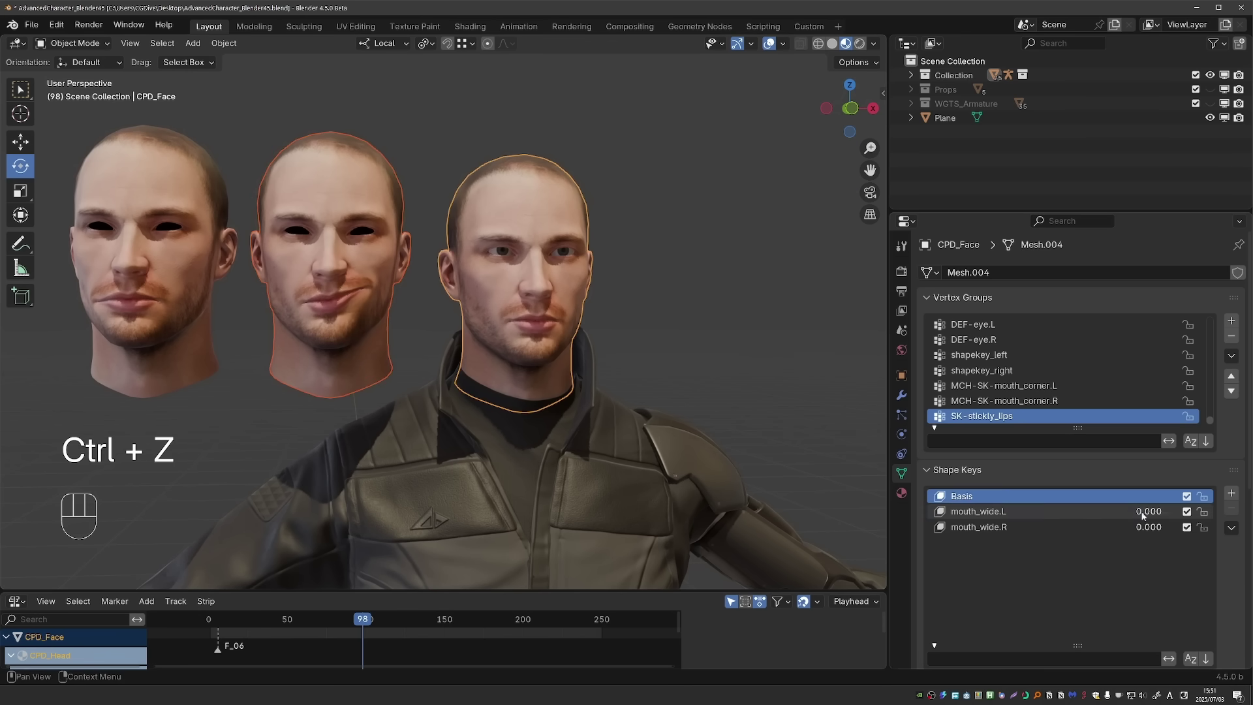
{"action": "left_click", "coordinate": [979, 512]}
{"action": "left_click", "coordinate": [1232, 527]}
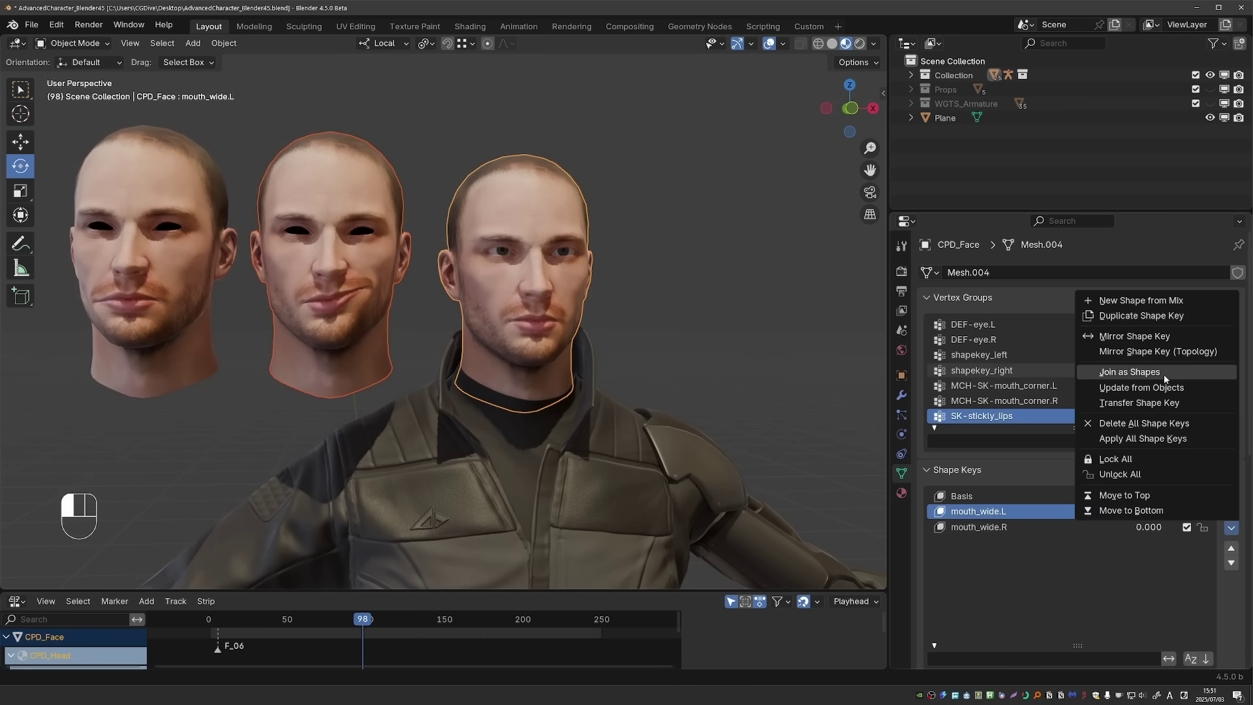
{"action": "left_click", "coordinate": [1129, 372]}
Step: Delete the outdated mouth_wide.L shape key and rename the newly joined one mouth_wide.L
{"action": "left_click", "coordinate": [1103, 496]}
{"action": "left_click", "coordinate": [1103, 511]}
{"action": "left_click", "coordinate": [1232, 509]}
{"action": "double_click", "coordinate": [1017, 527]}
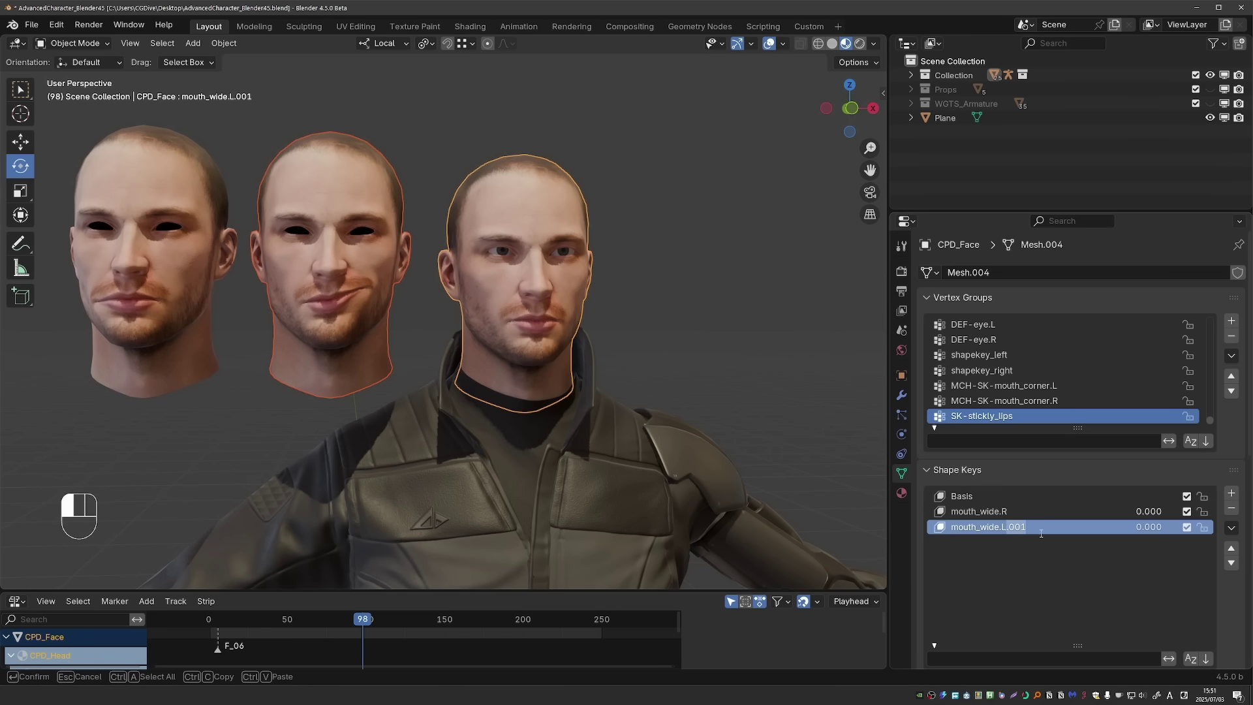
{"action": "key", "text": "BackSpace"}
{"action": "key", "text": "Return"}
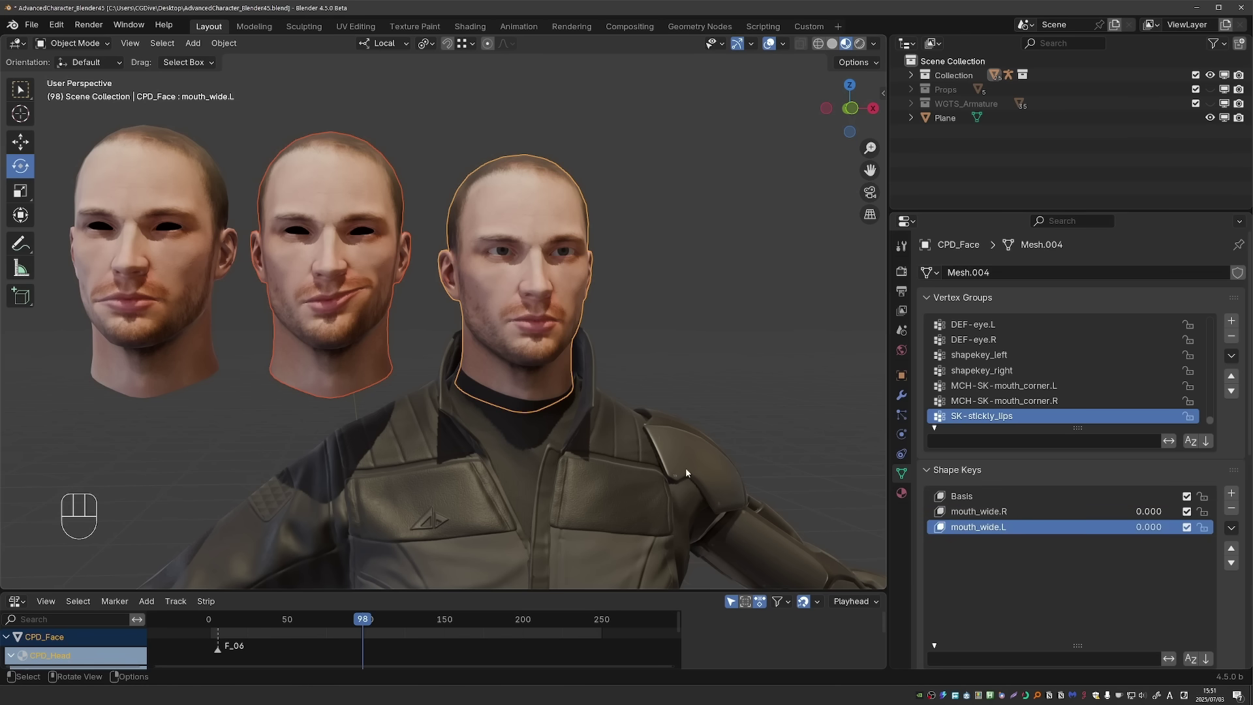
Step: Undo the rename, the deletion and the second Join as Shapes on CPD_Face
{"action": "key", "text": "ctrl+z"}
{"action": "key", "text": "ctrl+x"}
{"action": "key", "text": "ctrl+z"}
{"action": "key", "text": "ctrl+z"}
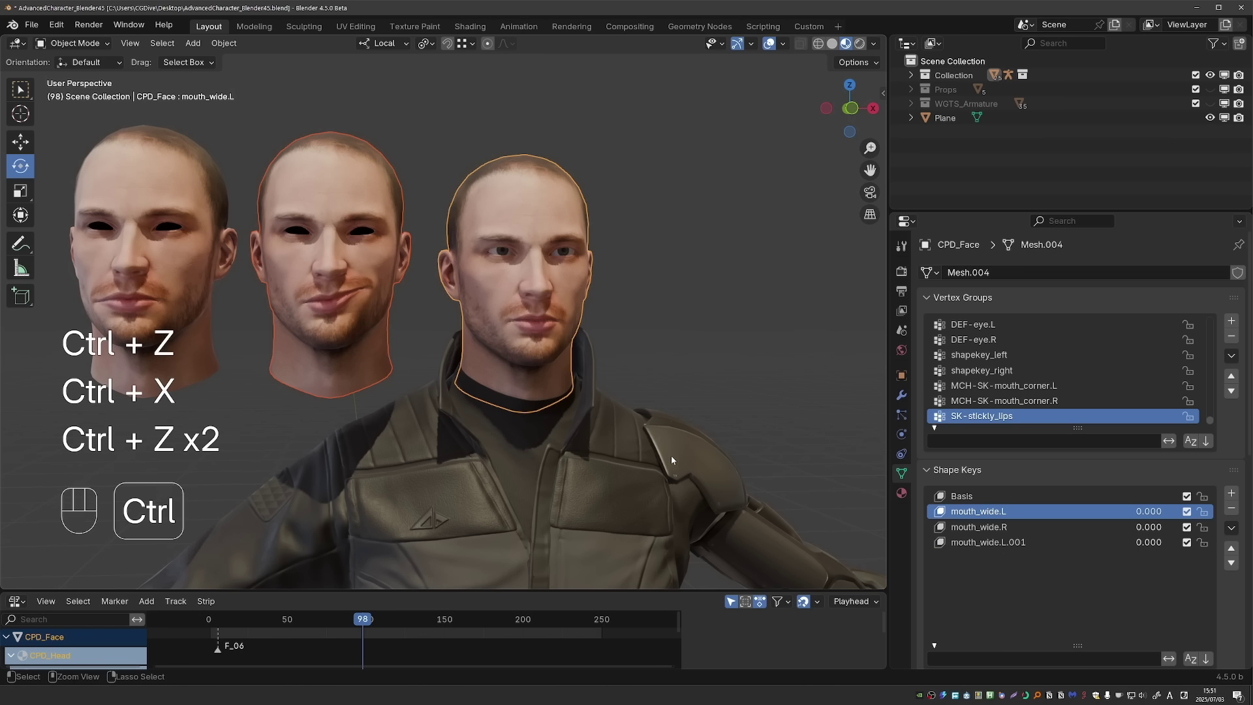
{"action": "key", "text": "ctrl+z"}
{"action": "key", "text": "ctrl+z"}
{"action": "key", "text": "ctrl+z"}
{"action": "key", "text": "ctrl+z"}
Step: Update CPD_Face's existing mouth_wide.L shape key from the edited mouth_wide.L head using Update from Objects
{"action": "left_click", "coordinate": [323, 226]}
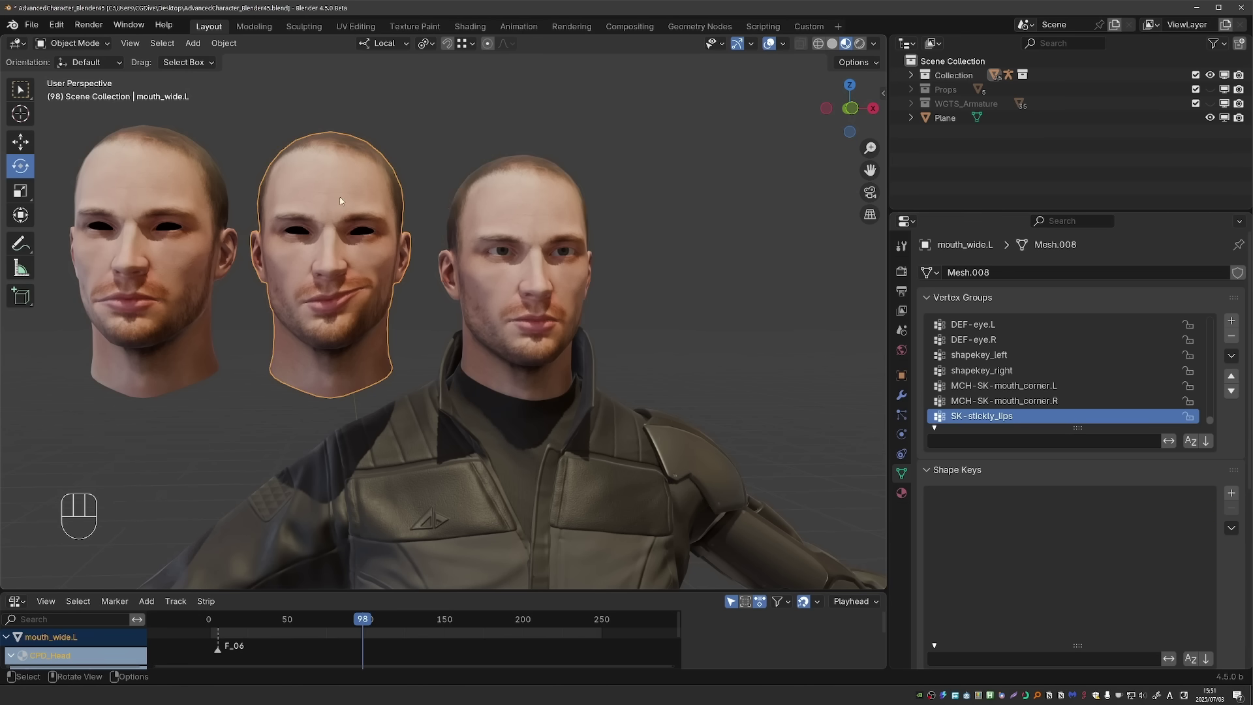
{"action": "left_click", "coordinate": [519, 212], "text": "shift"}
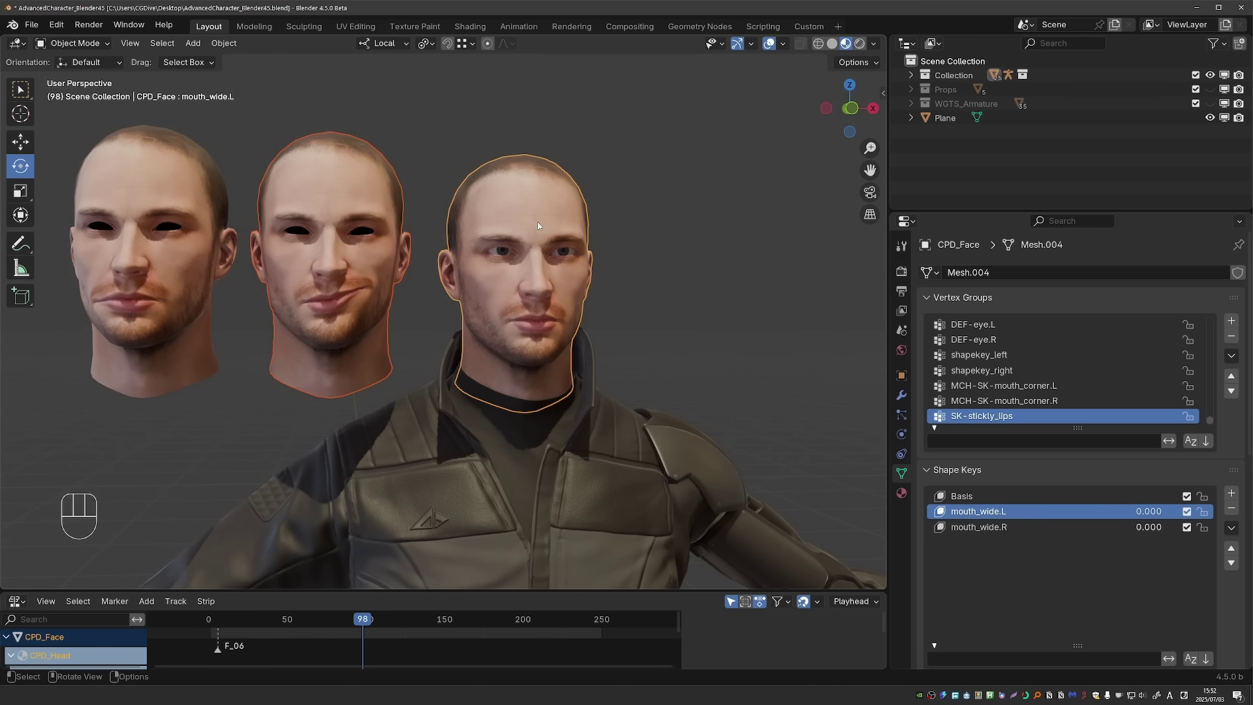
{"action": "left_click", "coordinate": [1239, 529]}
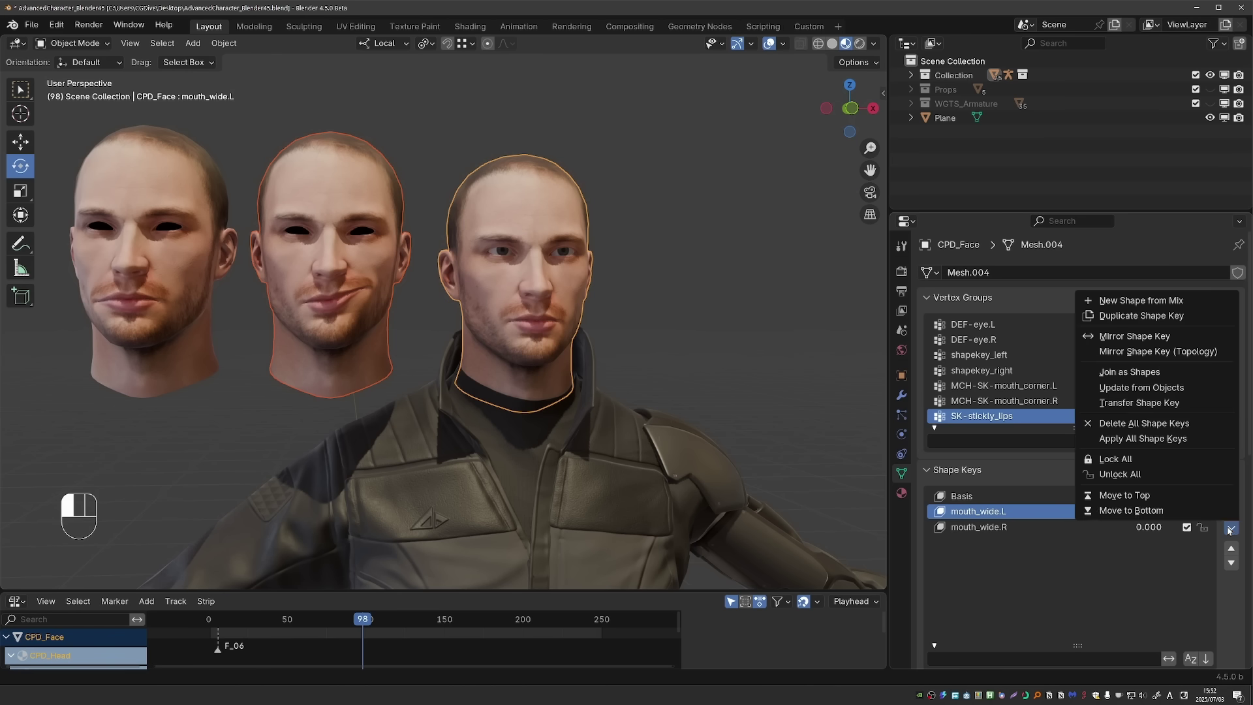
{"action": "left_click", "coordinate": [1185, 389]}
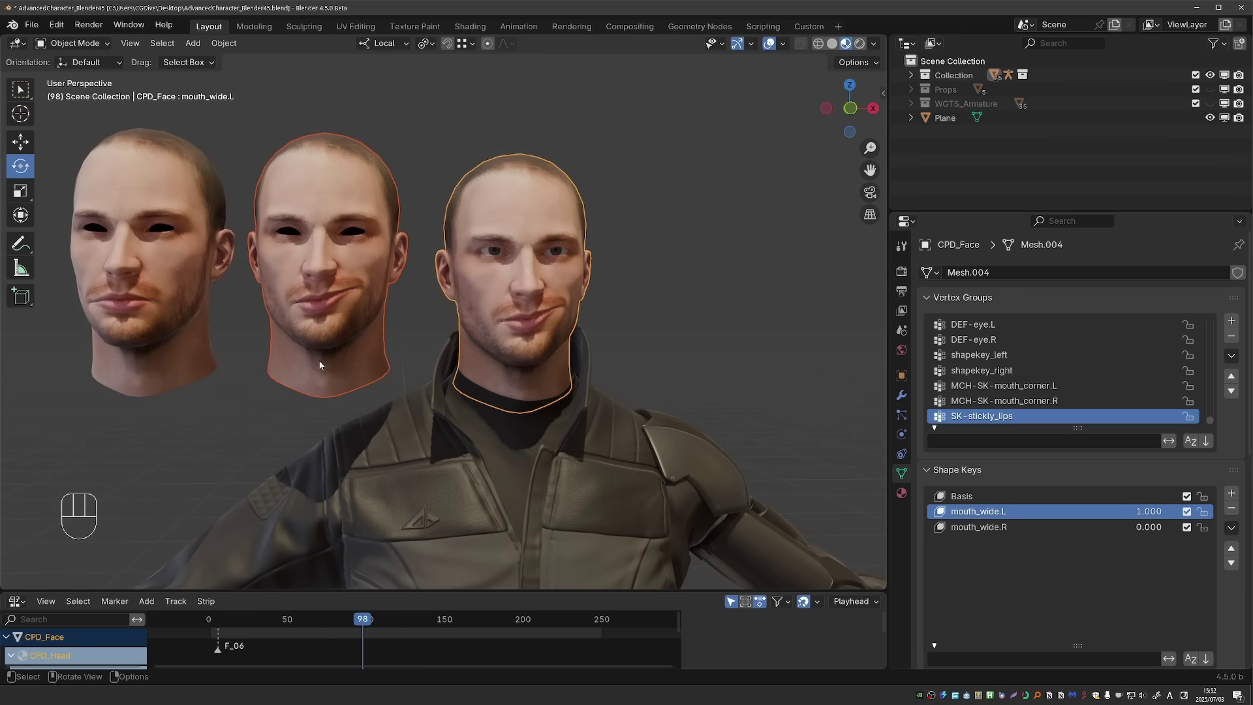
Step: Sculpt the mouth corner of the separate mouth_wide.R head outward with the Grab brush
{"action": "left_click", "coordinate": [166, 310]}
{"action": "middle_click_drag", "start_coordinate": [166, 311], "coordinate": [257, 316]}
{"action": "key", "text": "Tab"}
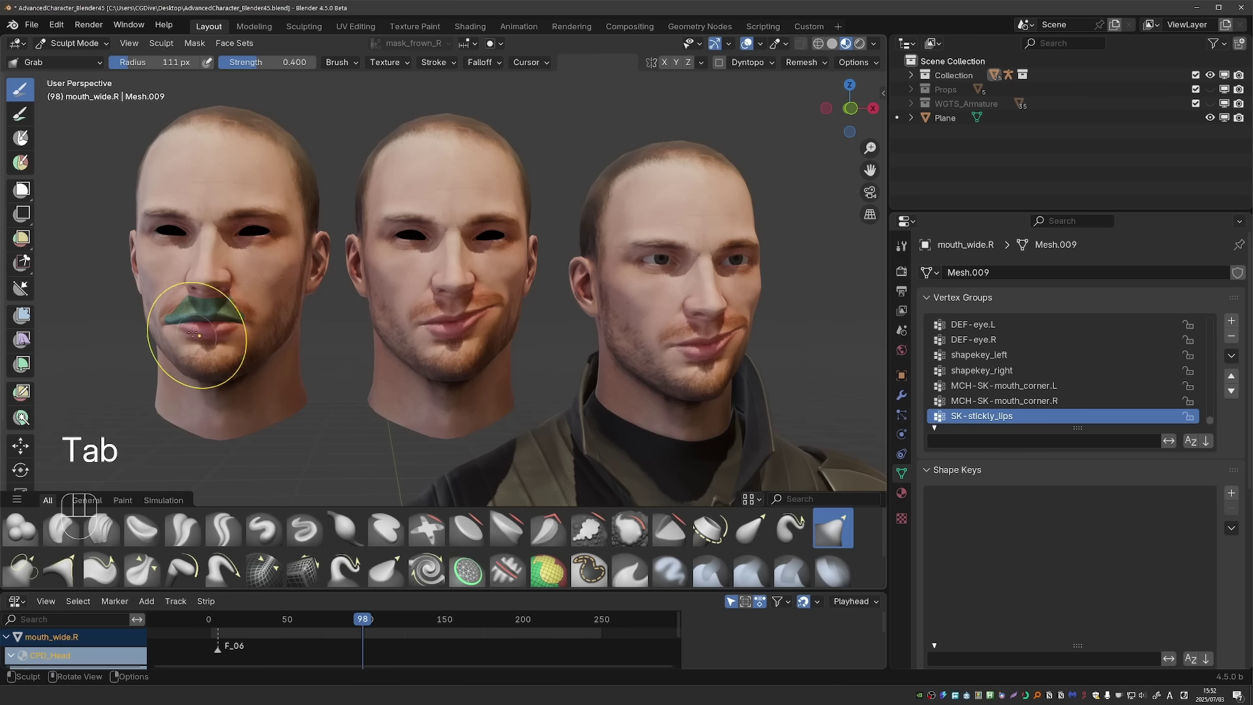
{"action": "left_click_drag", "start_coordinate": [163, 319], "coordinate": [196, 330]}
{"action": "middle_click_drag", "start_coordinate": [327, 354], "coordinate": [341, 352]}
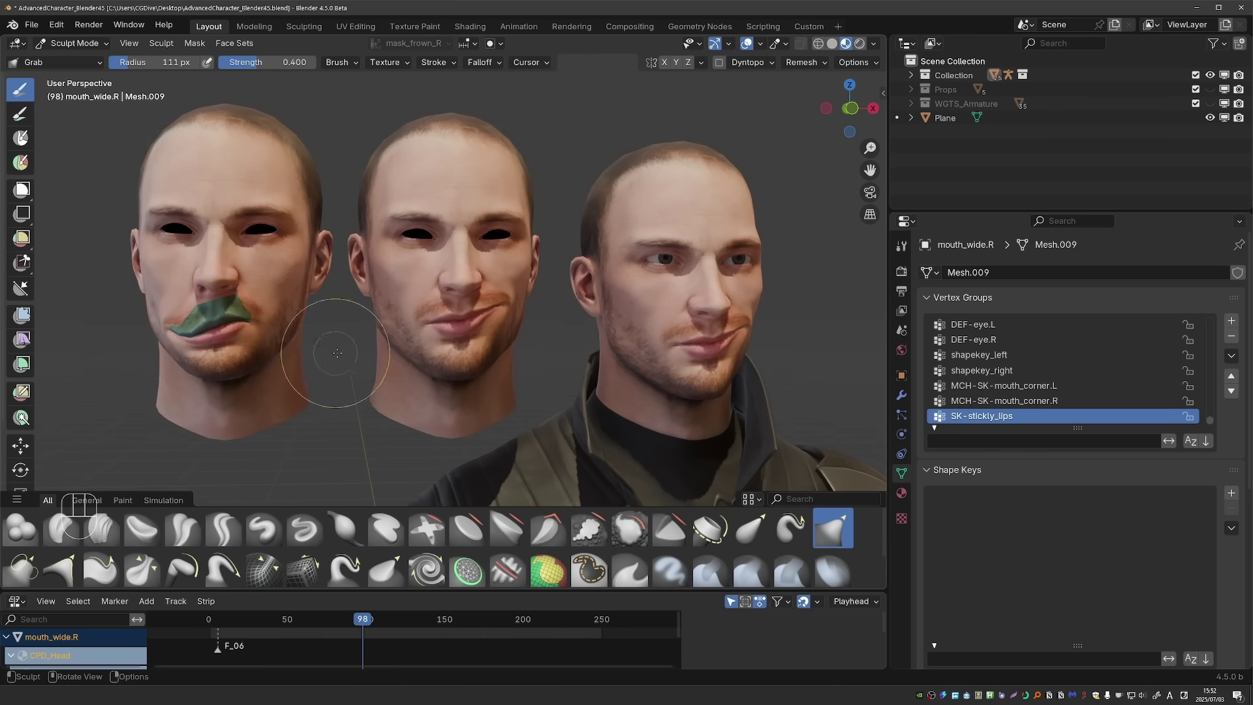
{"action": "key", "text": "Tab"}
{"action": "key", "text": "Tab"}
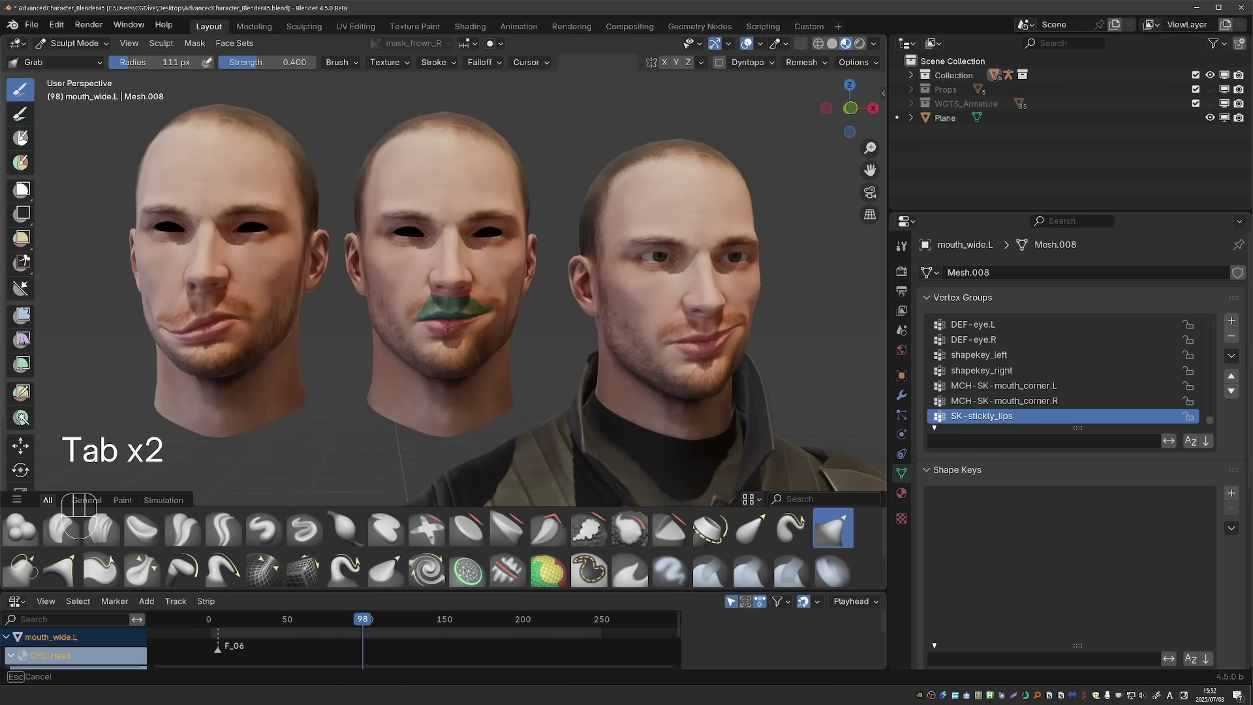
Step: Pull the mouth of the mouth_wide.L head slightly further up with the Grab brush and return to Object Mode
{"action": "left_click_drag", "start_coordinate": [450, 321], "coordinate": [464, 312]}
{"action": "key", "text": "Tab"}
Step: Update the mouth_wide.R and mouth_wide.L shape keys on CPD_Face together from the two sculpted heads with Update from Objects
{"action": "left_click", "coordinate": [223, 292]}
{"action": "left_click", "coordinate": [449, 297], "text": "shift"}
{"action": "left_click", "coordinate": [725, 208], "text": "shift"}
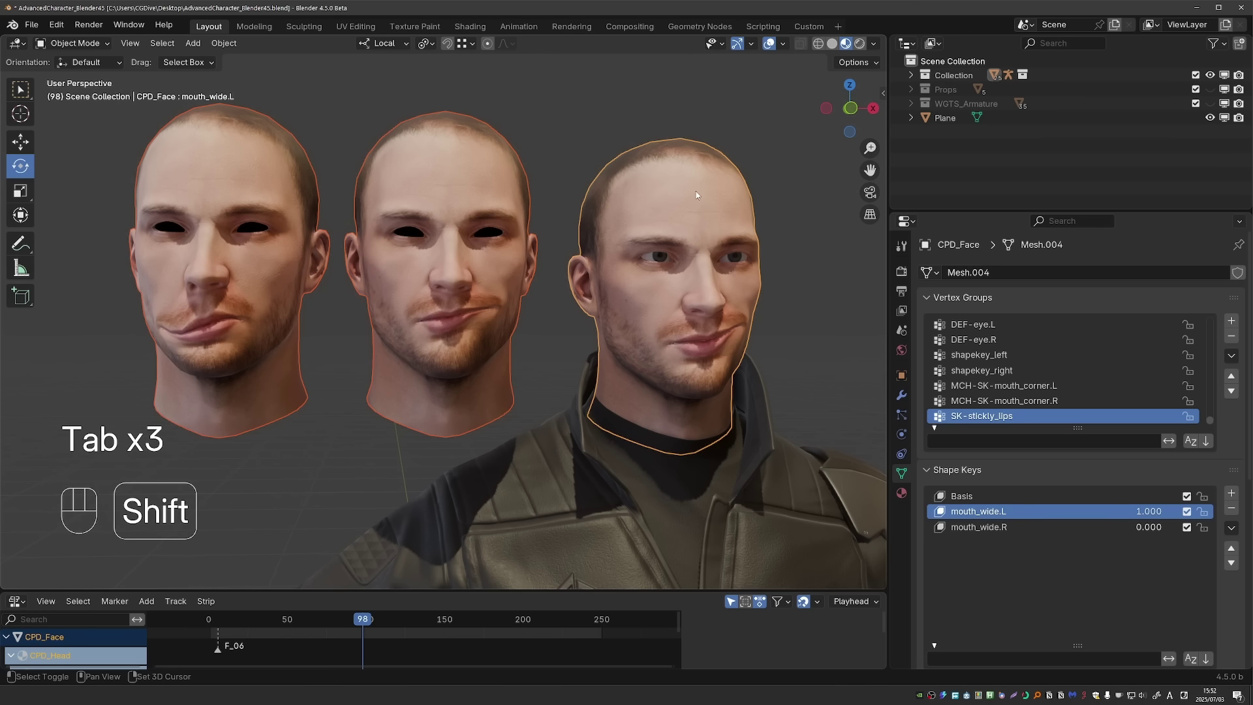
{"action": "left_click", "coordinate": [1231, 529]}
{"action": "left_click", "coordinate": [1129, 387]}
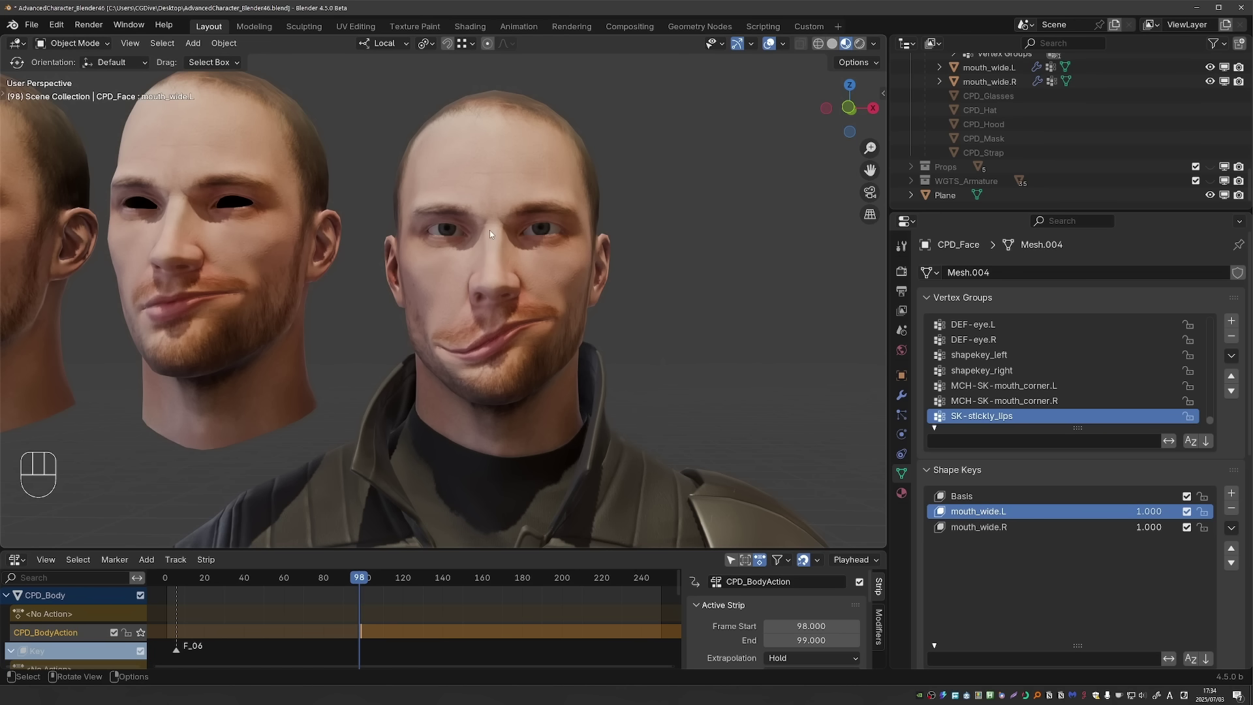
Step: Locate CPD_Face in the scene hierarchy and mark it as an asset
{"action": "left_click", "coordinate": [484, 170]}
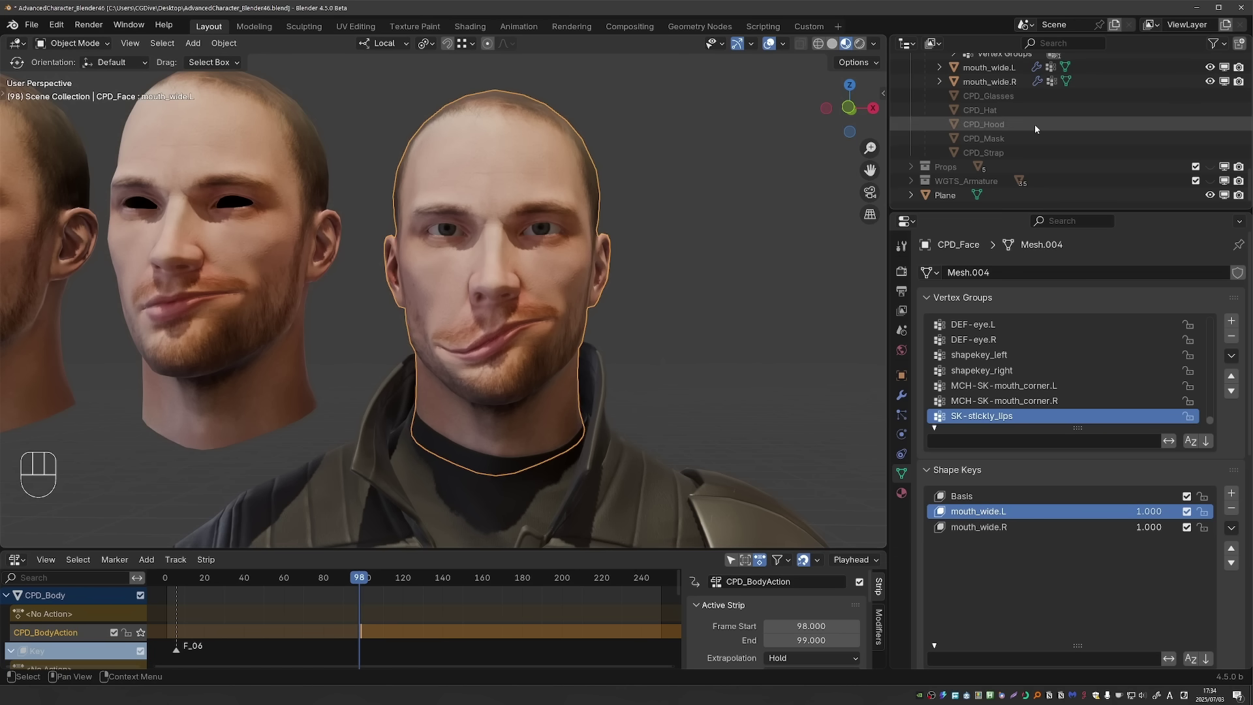
{"action": "key", "text": "KP_Decimal"}
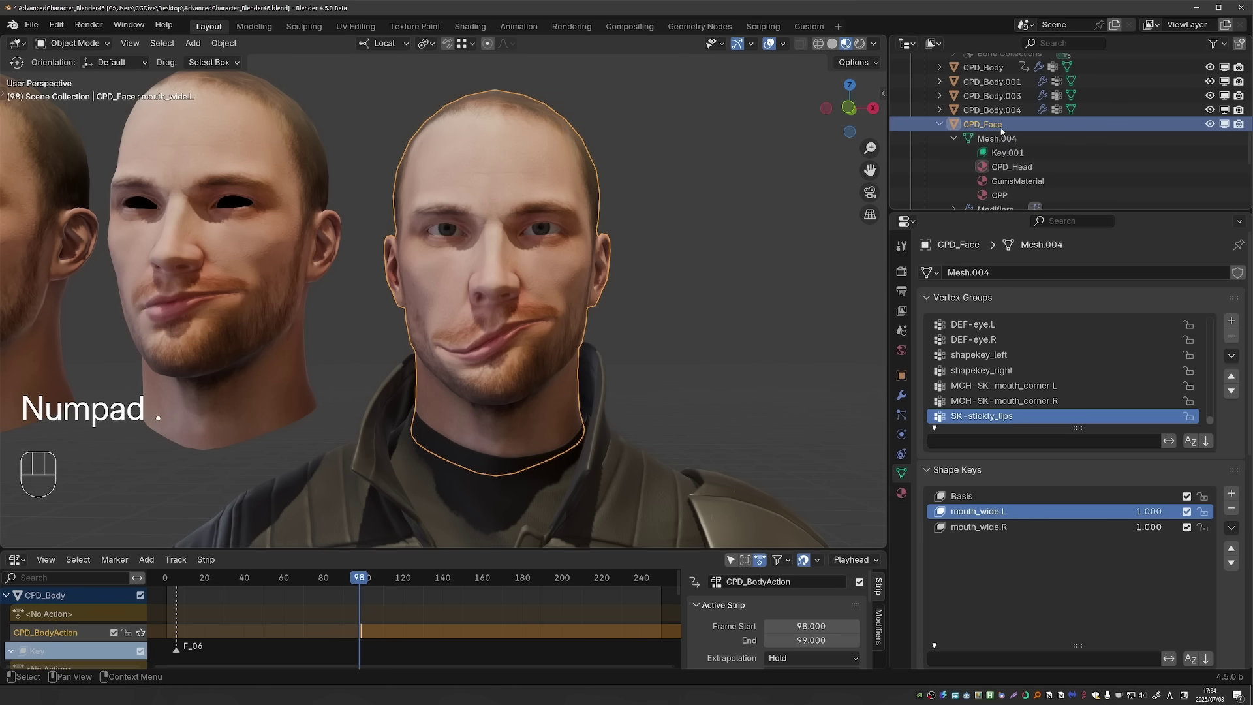
{"action": "right_click", "coordinate": [1002, 128]}
{"action": "left_click", "coordinate": [992, 222]}
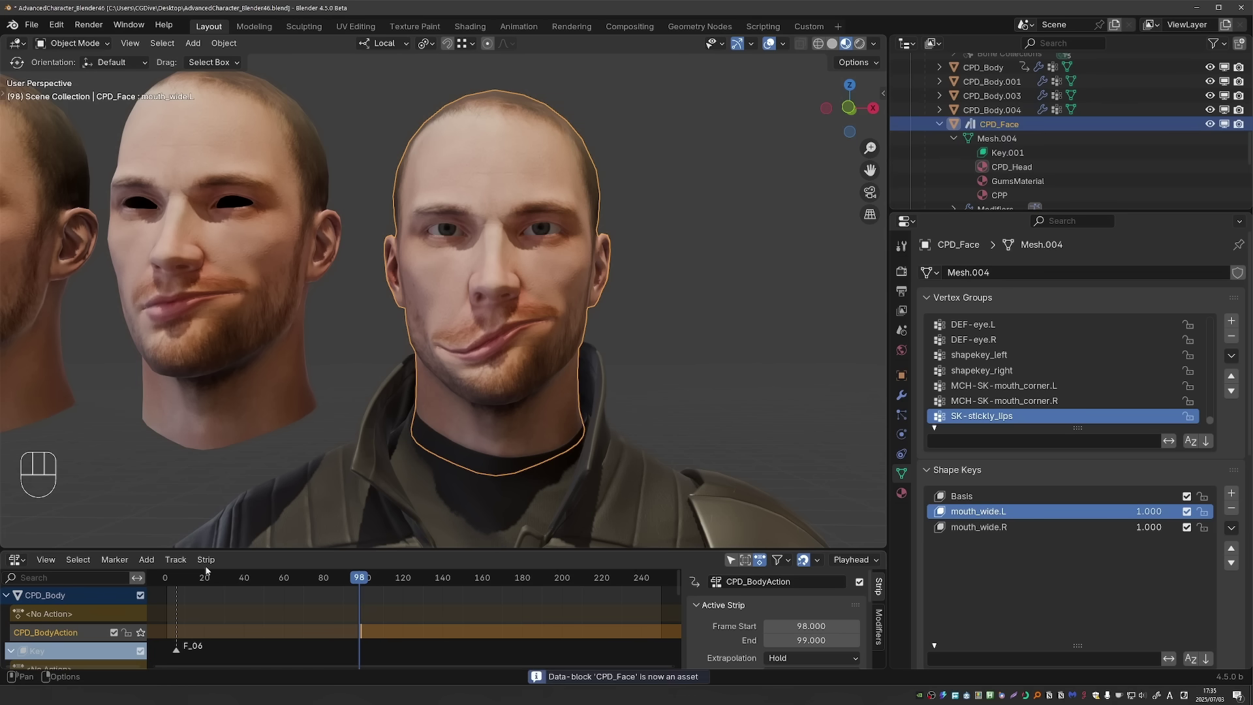
Step: Switch the Nonlinear Animation area to the Asset Browser and enlarge its thumbnails
{"action": "left_click", "coordinate": [16, 559]}
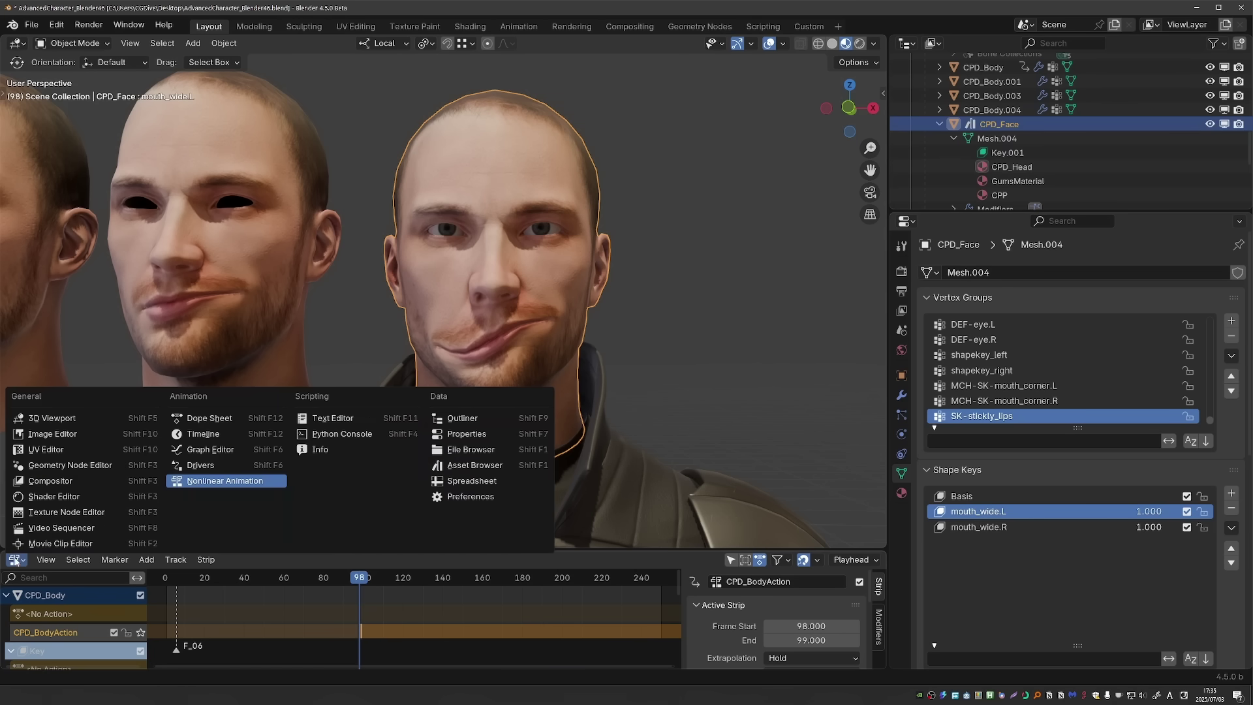
{"action": "left_click", "coordinate": [475, 464]}
{"action": "left_click", "coordinate": [710, 401]}
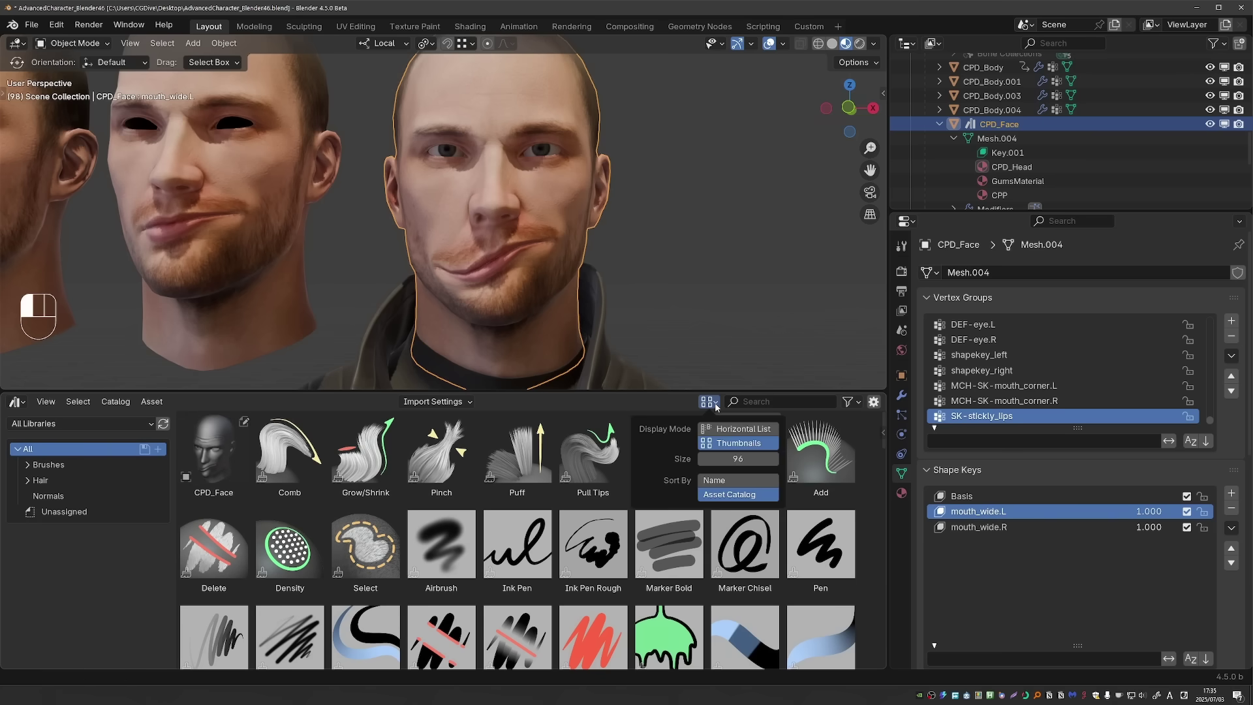
{"action": "left_click_drag", "start_coordinate": [738, 459], "coordinate": [842, 459]}
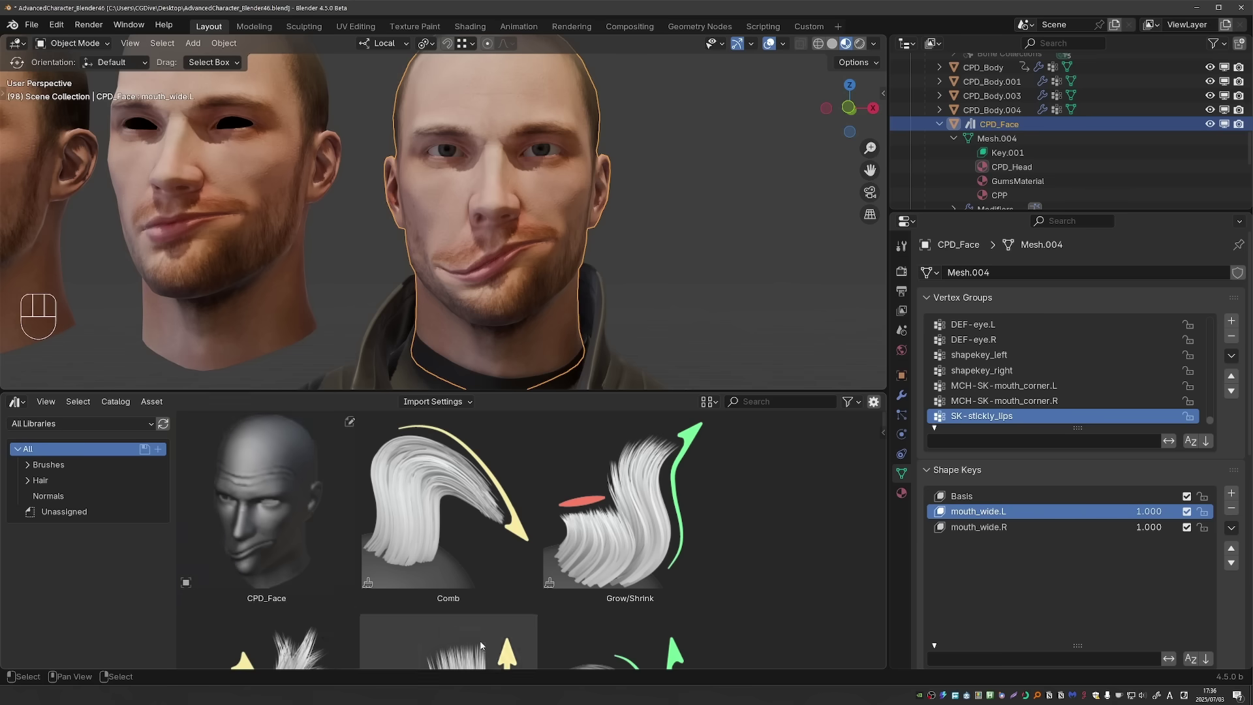
Step: Show the details of the CPD_Face asset and open the custom preview image chooser without loading a file
{"action": "key", "text": "n"}
{"action": "left_click", "coordinate": [326, 575]}
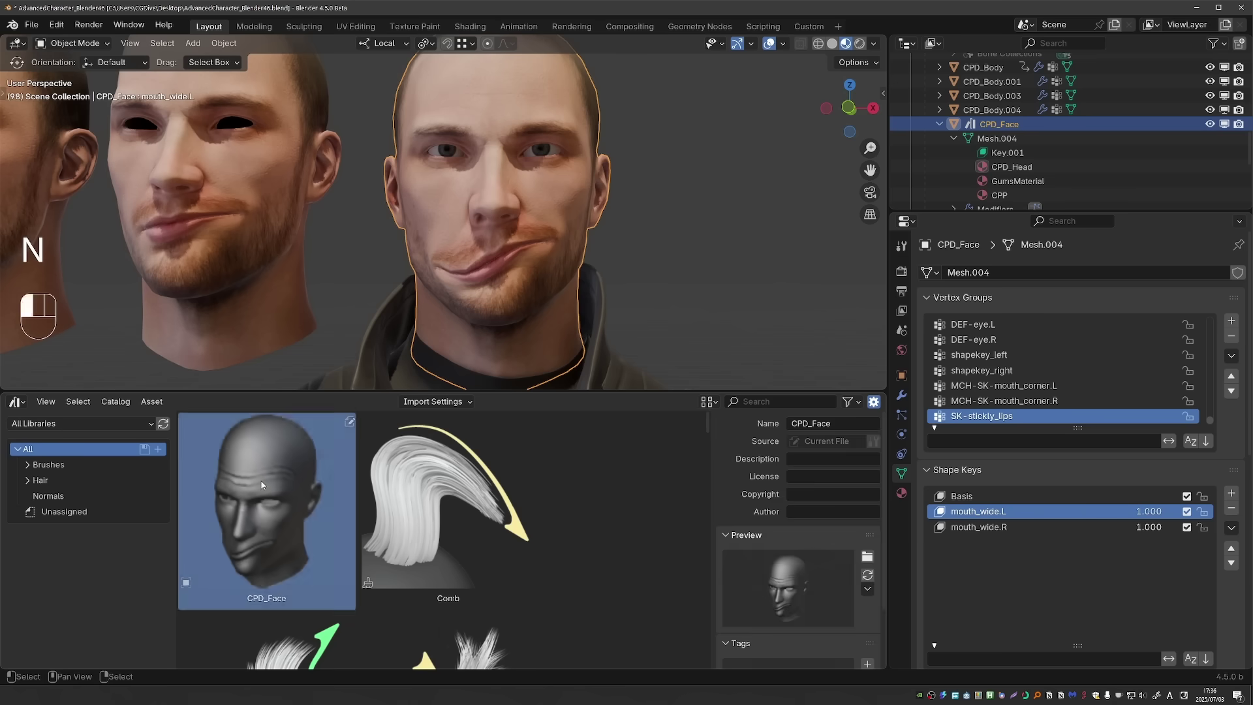
{"action": "left_click", "coordinate": [868, 557]}
{"action": "key", "text": "Escape"}
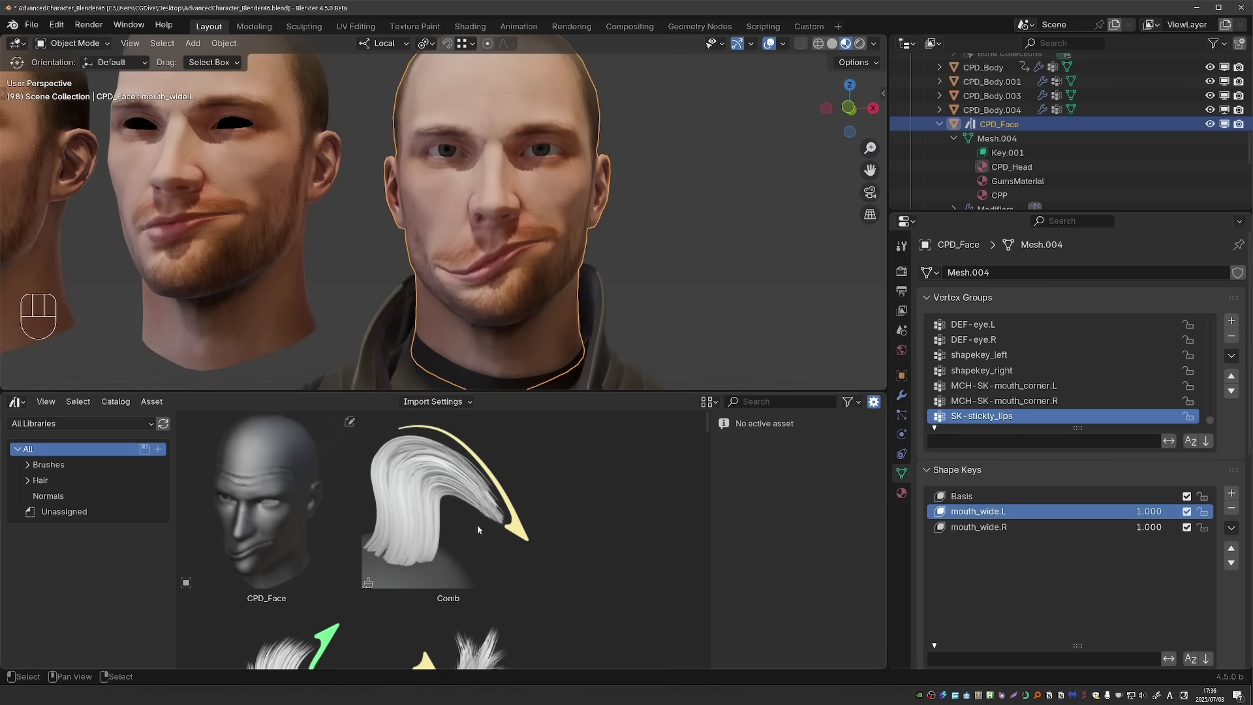
Step: Capture a viewport screenshot framing the character's head as the preview image of the CPD_Face asset
{"action": "left_click", "coordinate": [326, 498]}
{"action": "scroll", "coordinate": [518, 310], "scroll_direction": "down", "scroll_amount": 2}
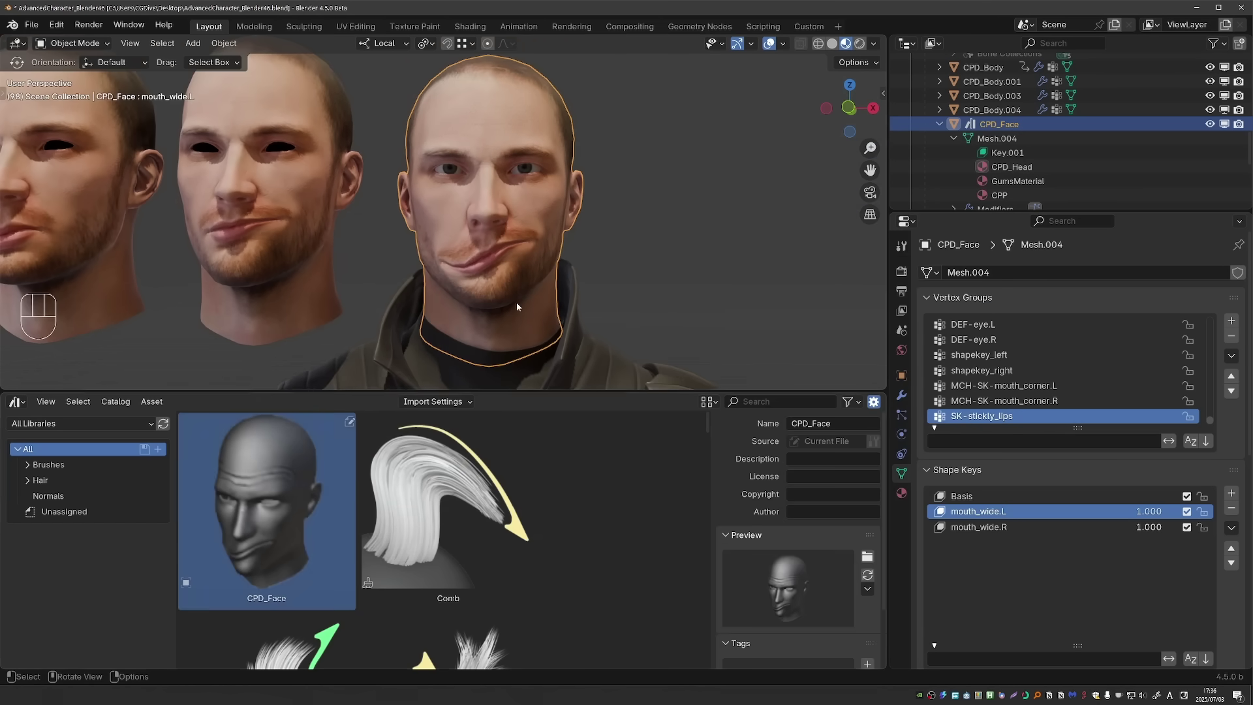
{"action": "left_click", "coordinate": [868, 590]}
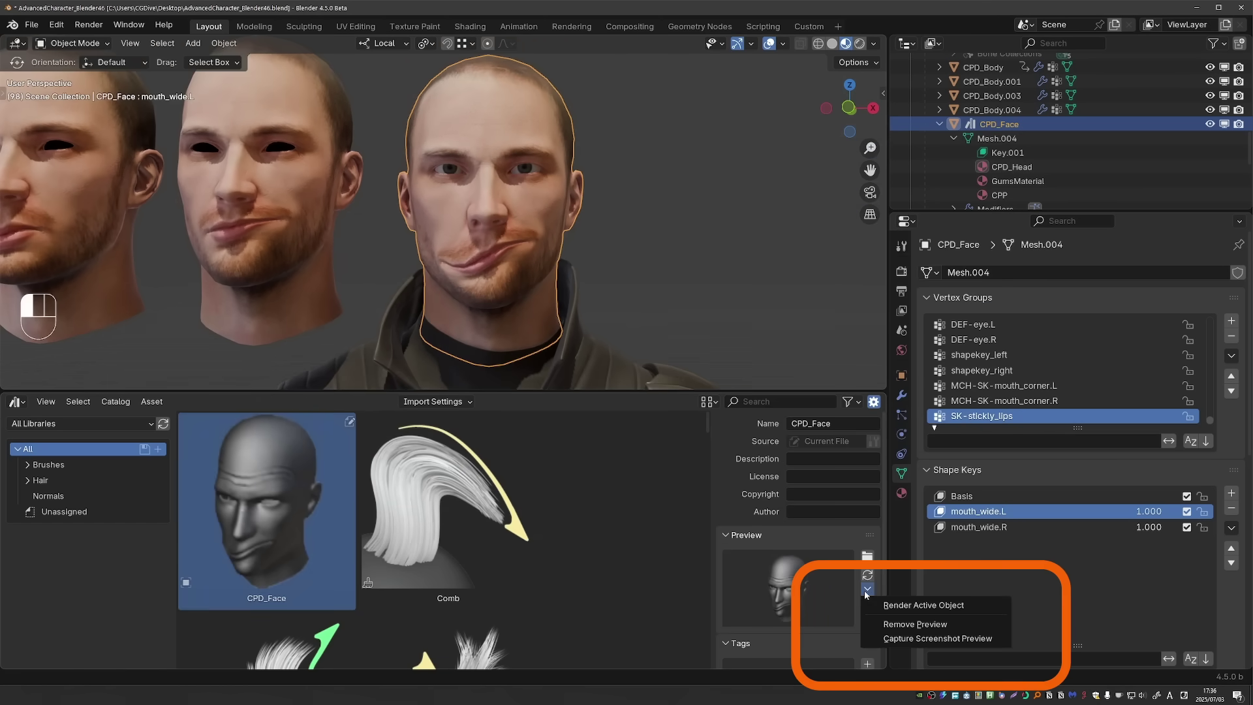
{"action": "left_click", "coordinate": [928, 639]}
{"action": "left_click_drag", "start_coordinate": [358, 60], "coordinate": [643, 354]}
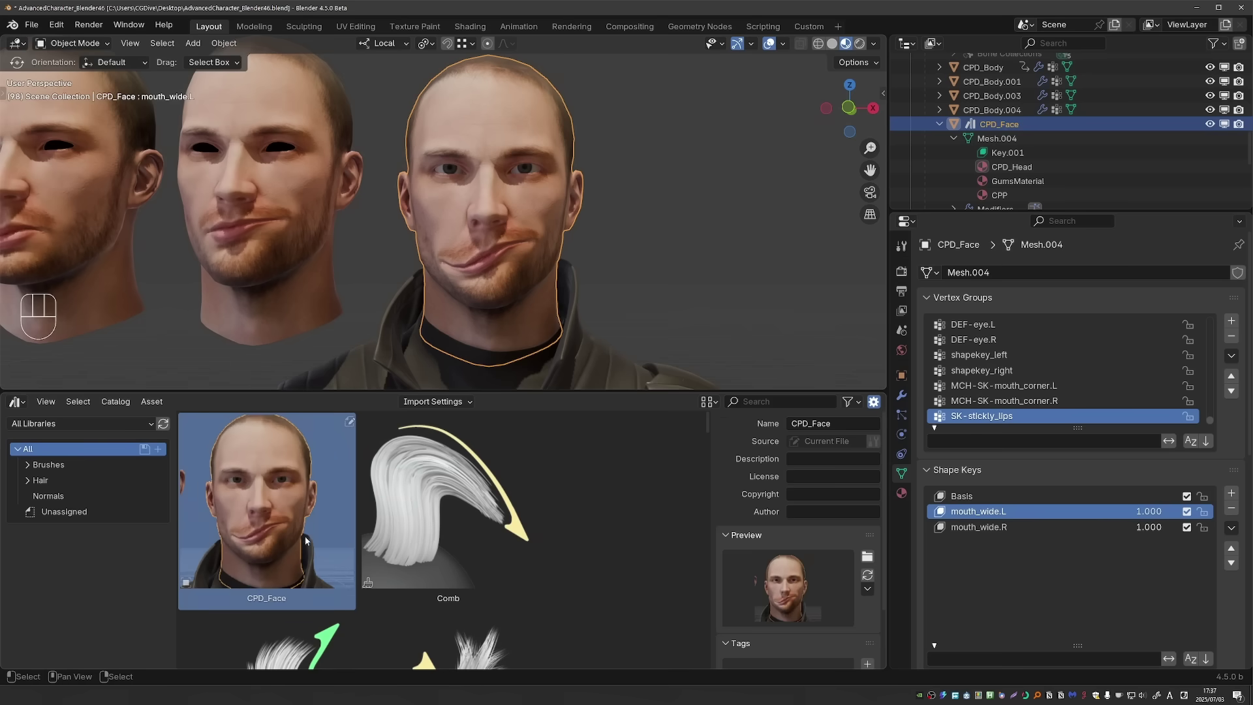
Step: Hide the separate mouth_wide.L and mouth_wide.R heads in the viewport
{"action": "left_click", "coordinate": [284, 241]}
{"action": "key", "text": "h"}
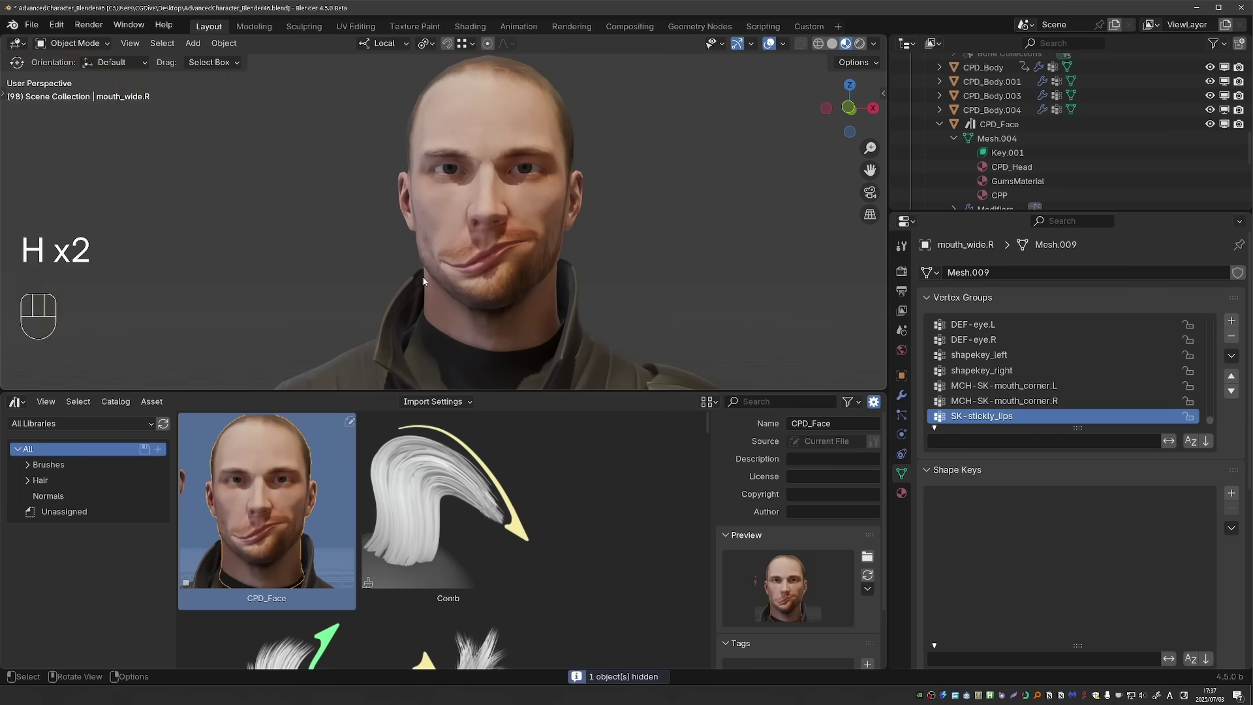
{"action": "scroll", "coordinate": [391, 225], "scroll_direction": "down", "scroll_amount": 2}
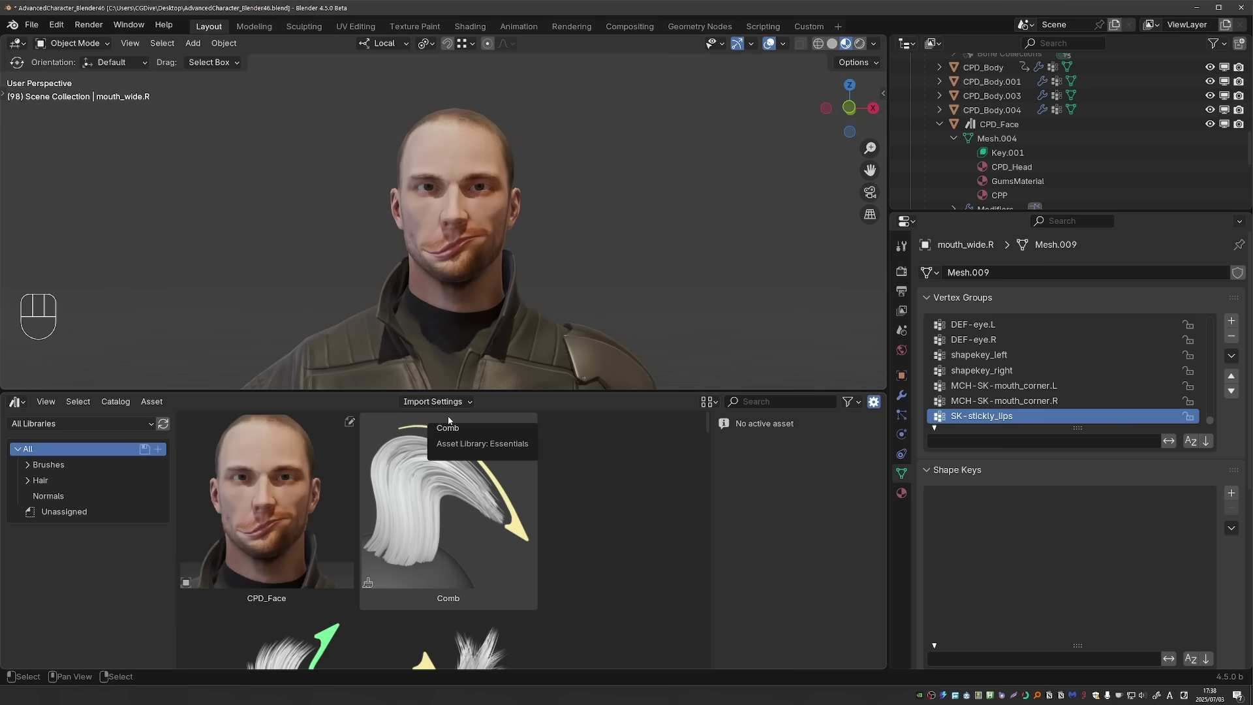
Step: Reveal the character's armature while keeping both separate mouth_wide heads hidden, and put the armature into Pose Mode
{"action": "key", "text": "Tab"}
{"action": "key", "text": "z"}
{"action": "key", "text": "alt+h"}
{"action": "key", "text": "z"}
{"action": "key", "text": "h"}
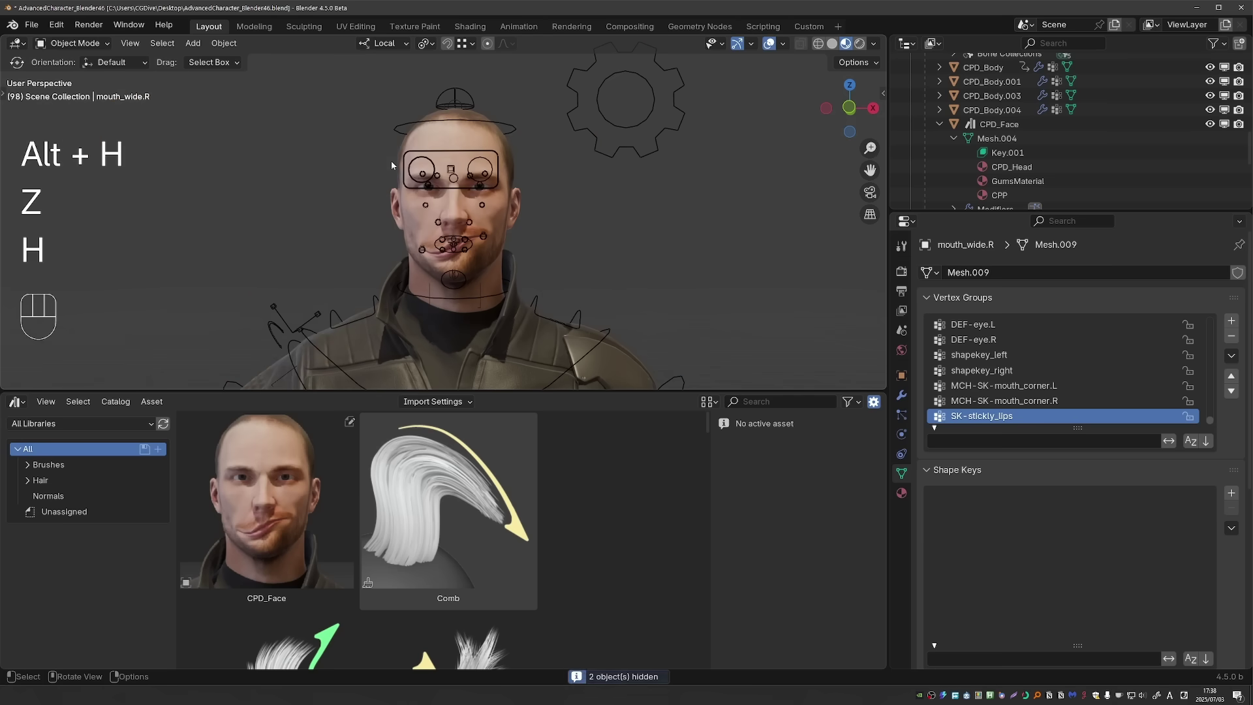
{"action": "left_click", "coordinate": [448, 197]}
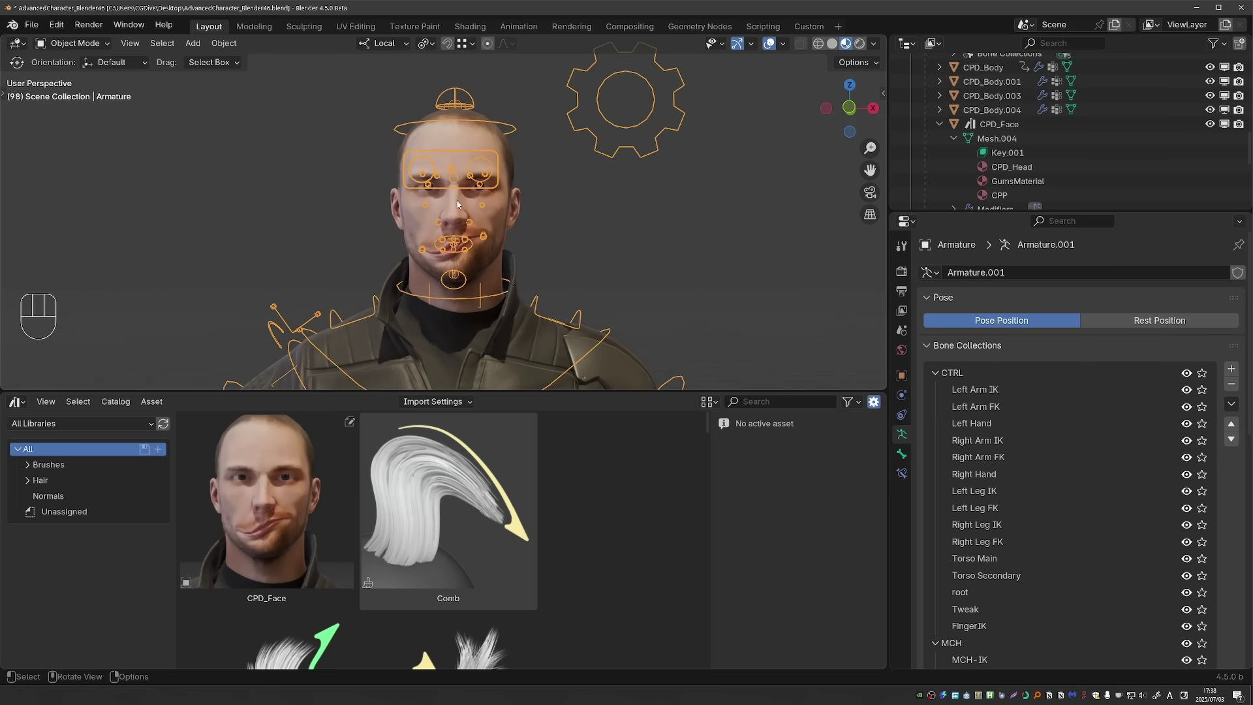
{"action": "key", "text": "Tab"}
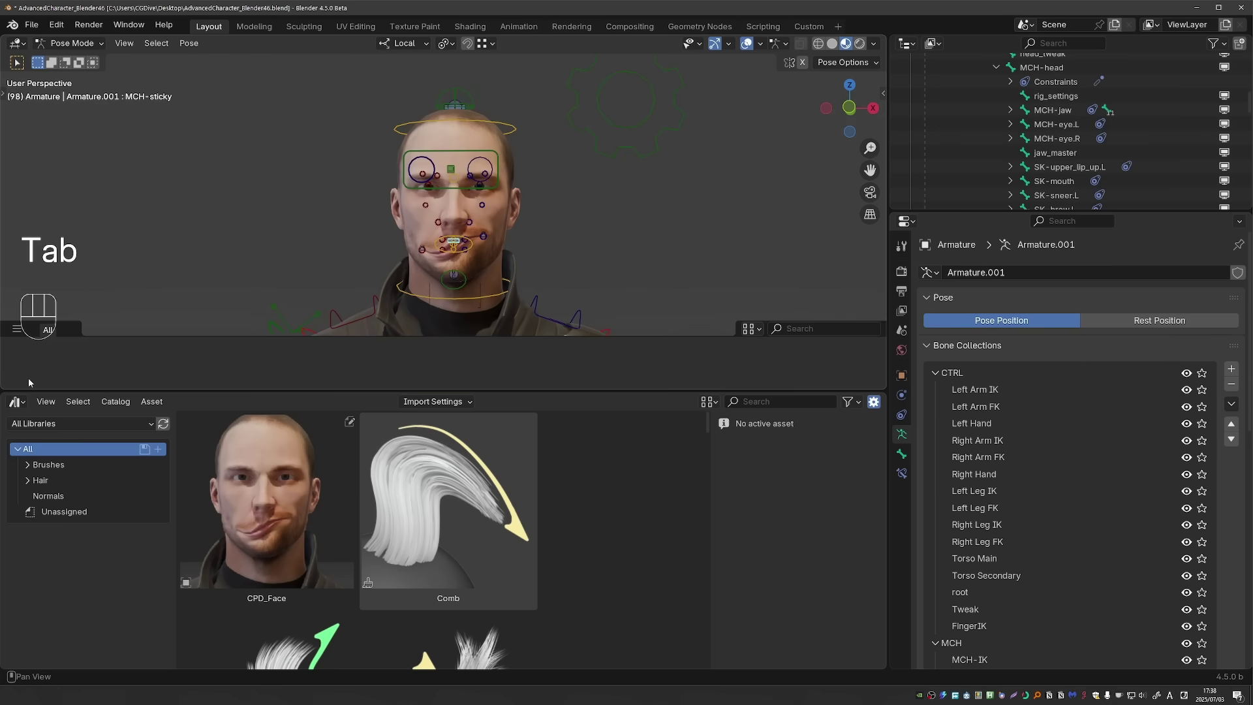
Step: Move the head_tweak bone upward to stretch the character's head
{"action": "left_click", "coordinate": [457, 93]}
{"action": "key", "text": "g"}
{"action": "right_click", "coordinate": [472, 124]}
{"action": "middle_click_drag", "start_coordinate": [471, 124], "coordinate": [379, 128]}
{"action": "key", "text": "g"}
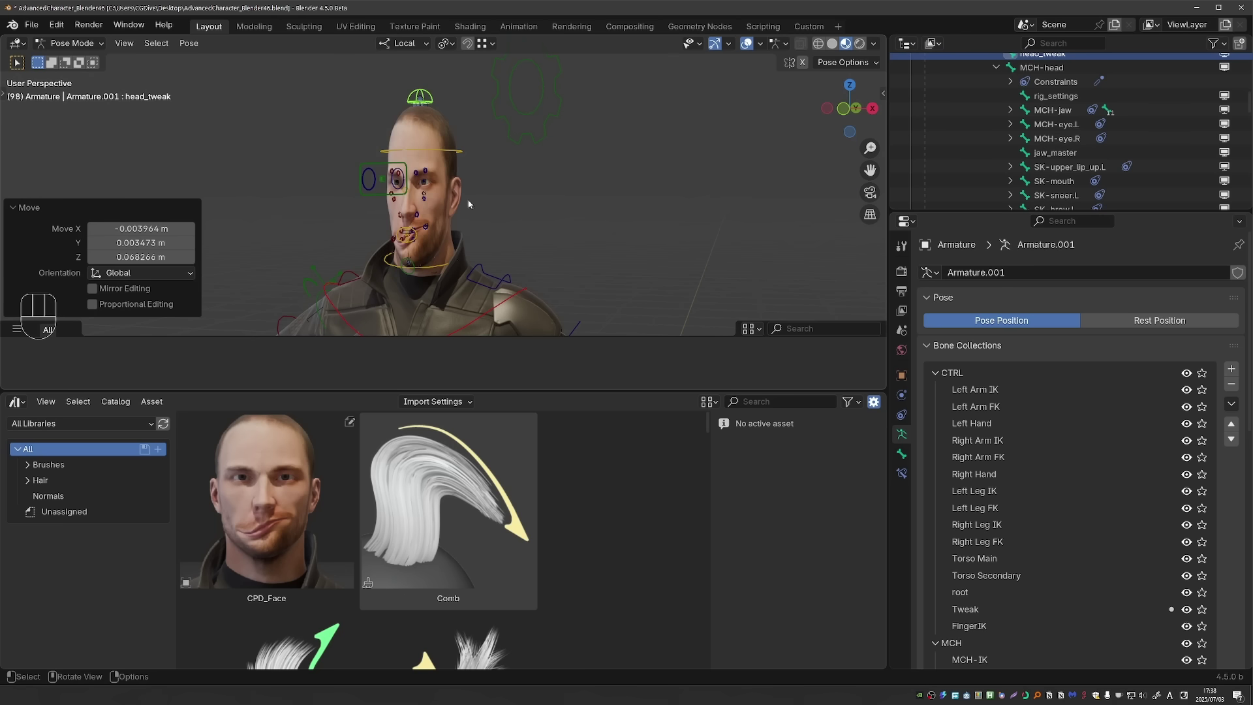
{"action": "key", "text": "g"}
{"action": "left_click", "coordinate": [456, 203]}
Step: Create a pose asset named MyPose from the current head pose in the User Library
{"action": "left_click", "coordinate": [189, 44]}
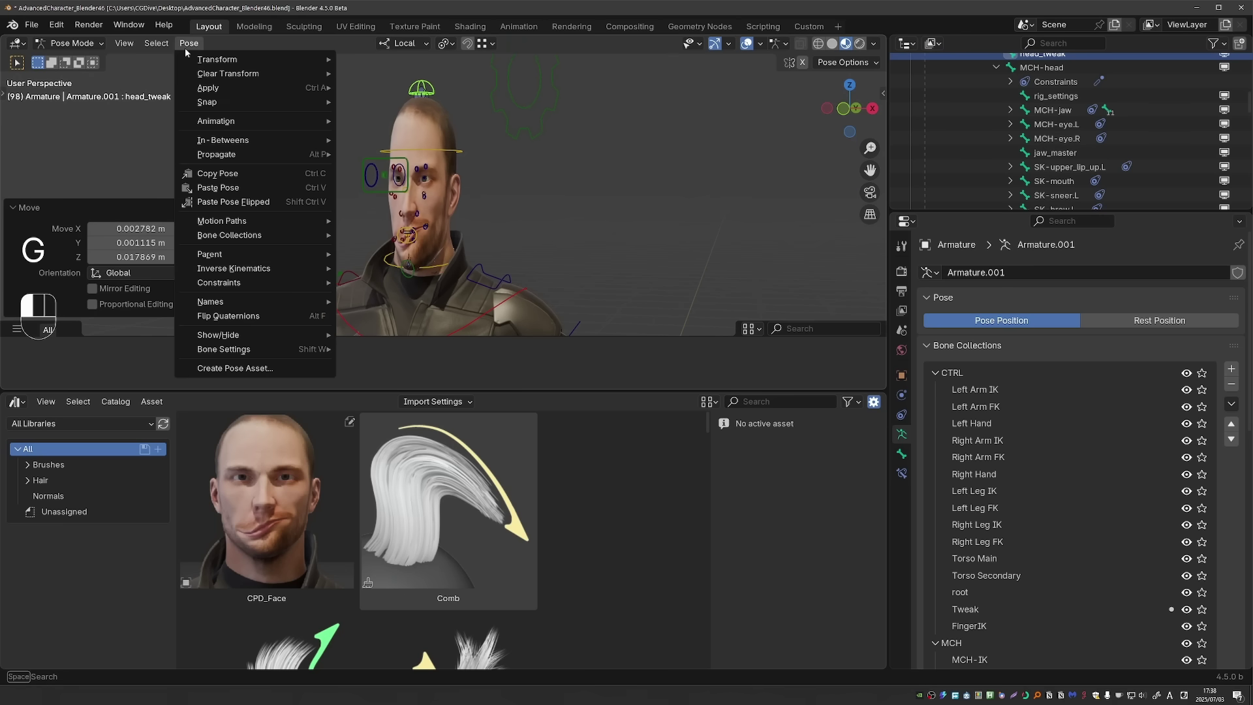
{"action": "left_click", "coordinate": [250, 369]}
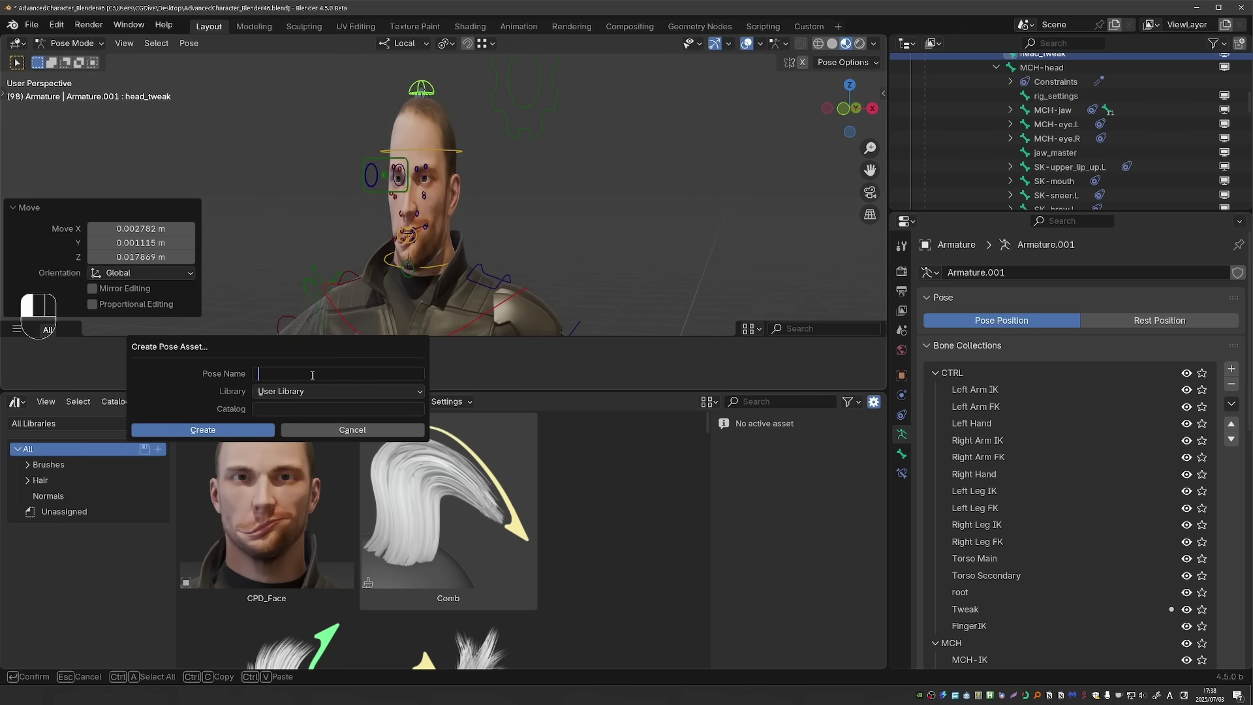
{"action": "type", "text": "MyPose"}
{"action": "key", "text": "Tab"}
{"action": "left_click", "coordinate": [358, 373]}
{"action": "left_click", "coordinate": [253, 432]}
Step: Apply the MyPose asset to the armature, select it in the Asset Browser and reduce the thumbnail size
{"action": "left_click", "coordinate": [41, 359]}
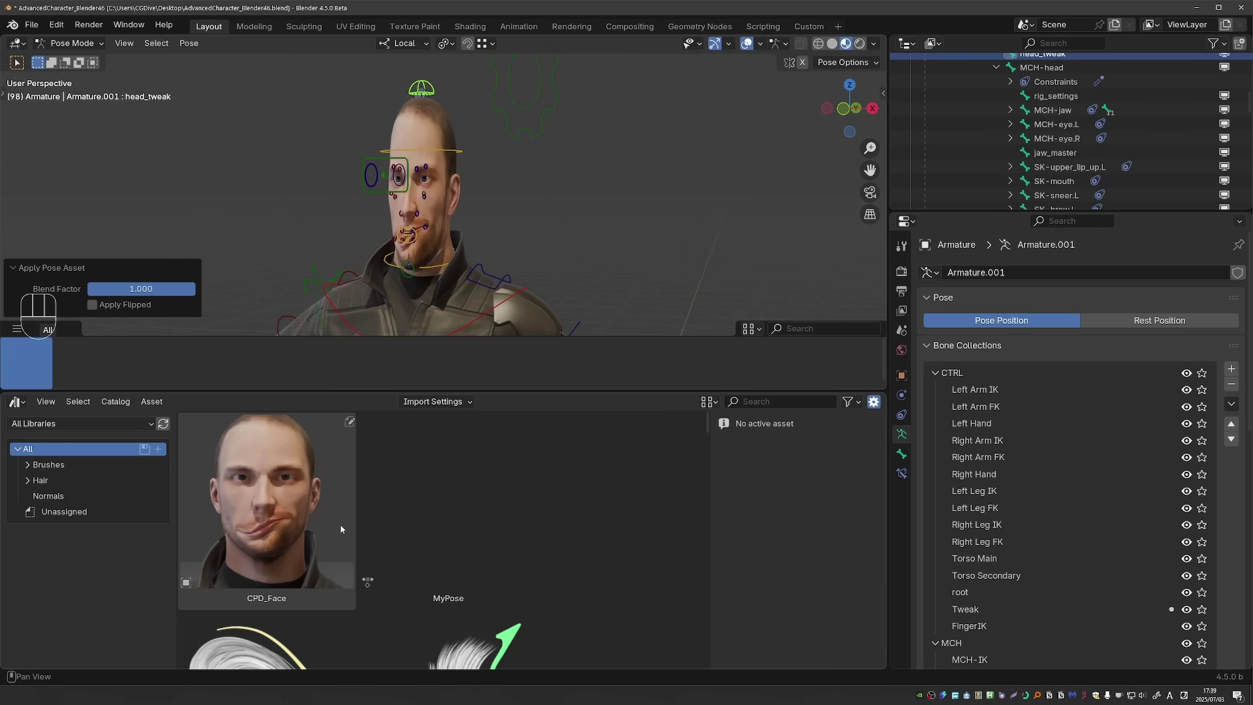
{"action": "left_click", "coordinate": [885, 628]}
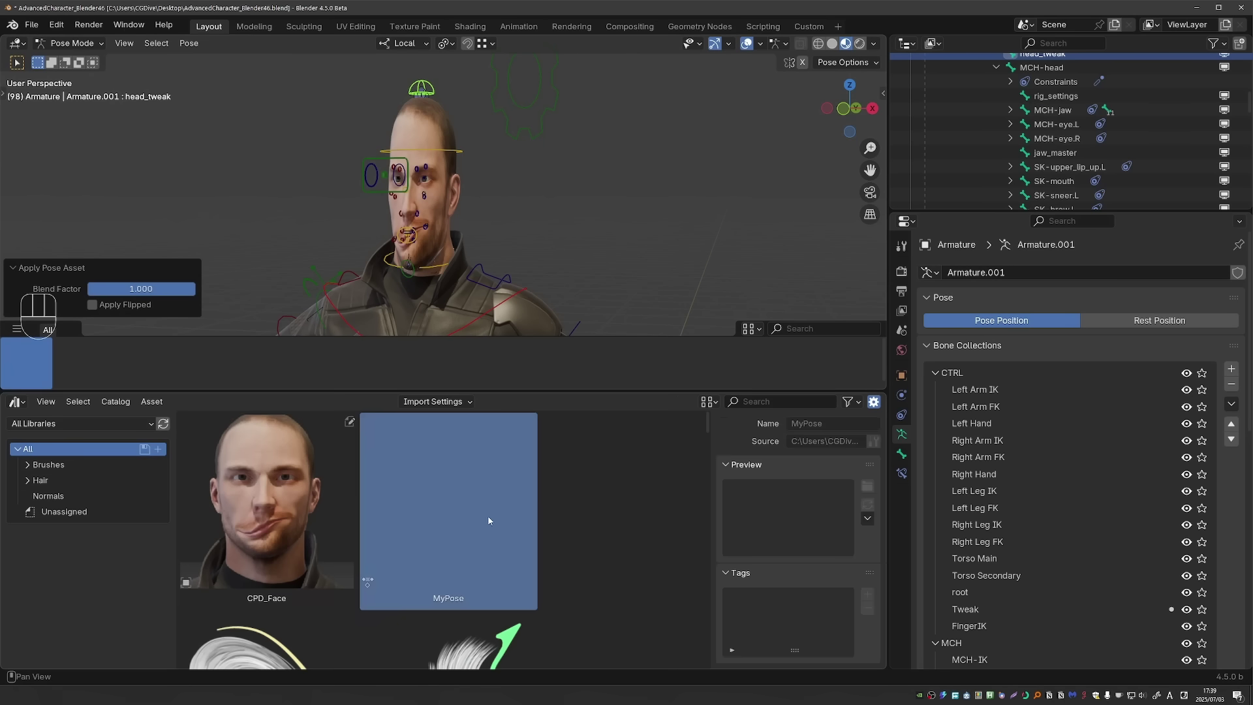
{"action": "left_click", "coordinate": [708, 402]}
{"action": "left_click_drag", "start_coordinate": [738, 459], "coordinate": [657, 459]}
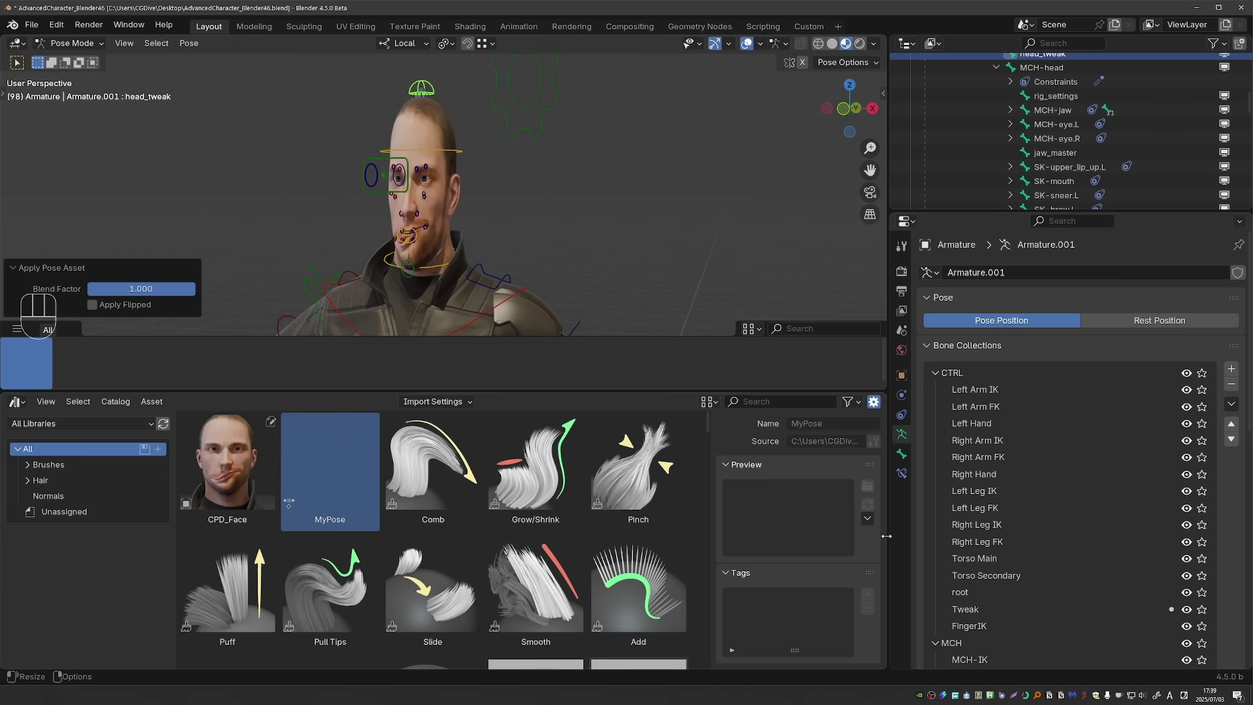
Step: Capture a front-view viewport screenshot of the posed head as the MyPose asset's preview
{"action": "middle_click_drag", "start_coordinate": [428, 261], "coordinate": [457, 303]}
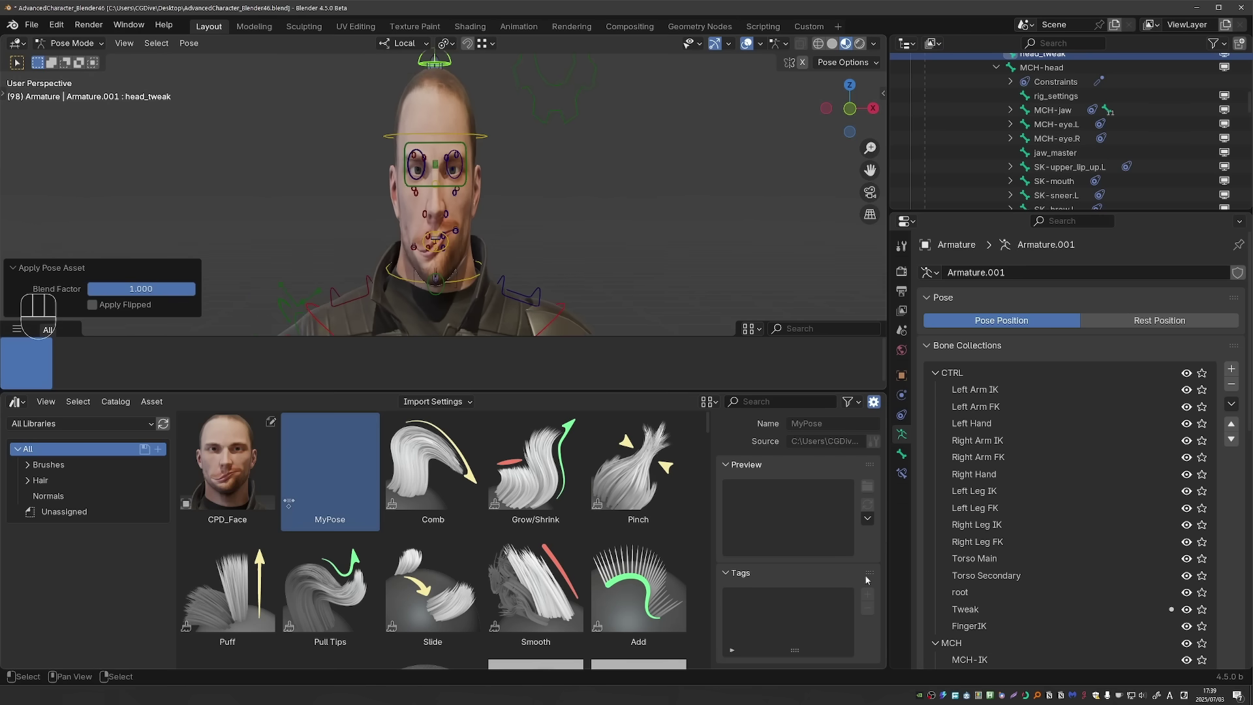
{"action": "left_click", "coordinate": [868, 518]}
{"action": "left_click", "coordinate": [890, 568]}
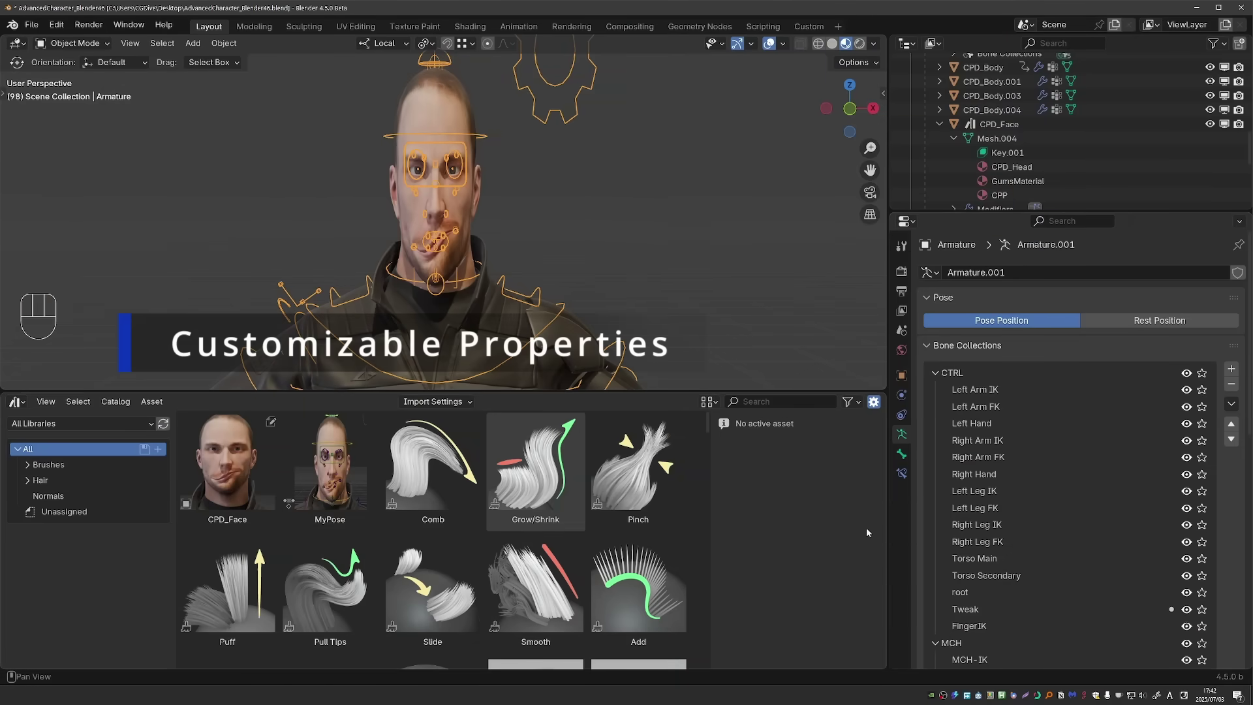
Step: Turn off every visible tab of the Properties editor from Render through Texture, leaving only Tool
{"action": "left_click", "coordinate": [1240, 223]}
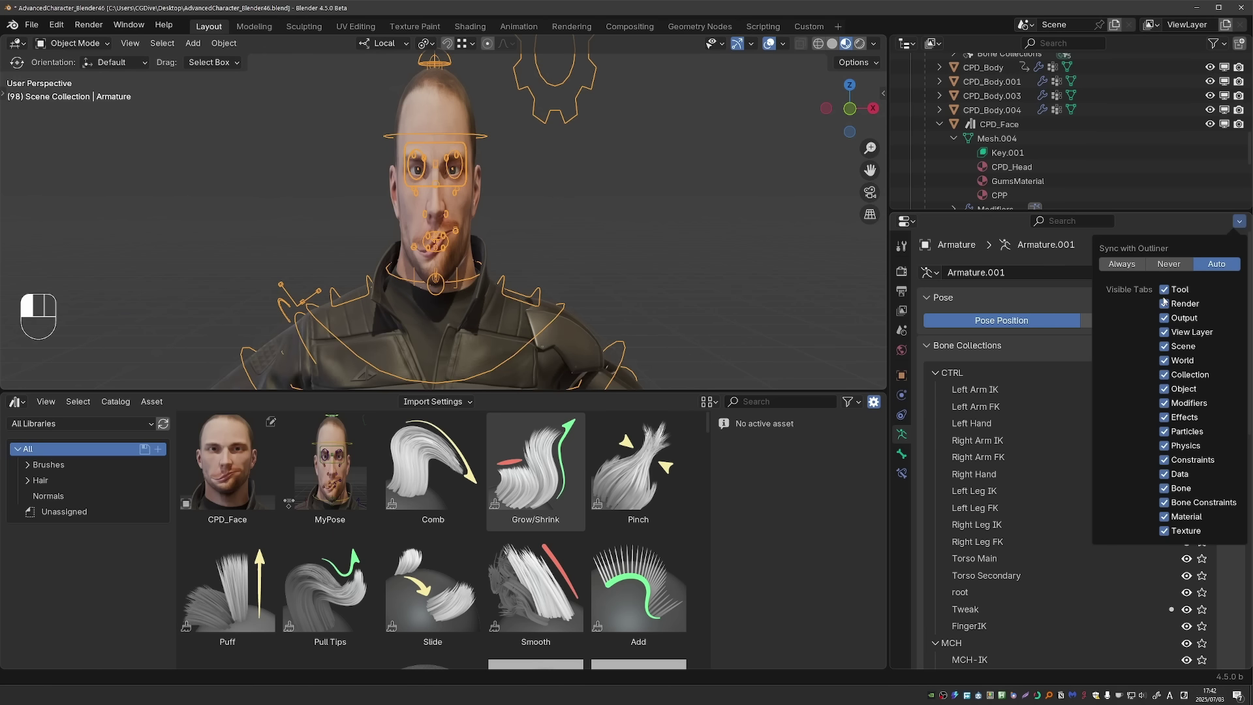
{"action": "left_click_drag", "start_coordinate": [1165, 303], "coordinate": [1164, 530]}
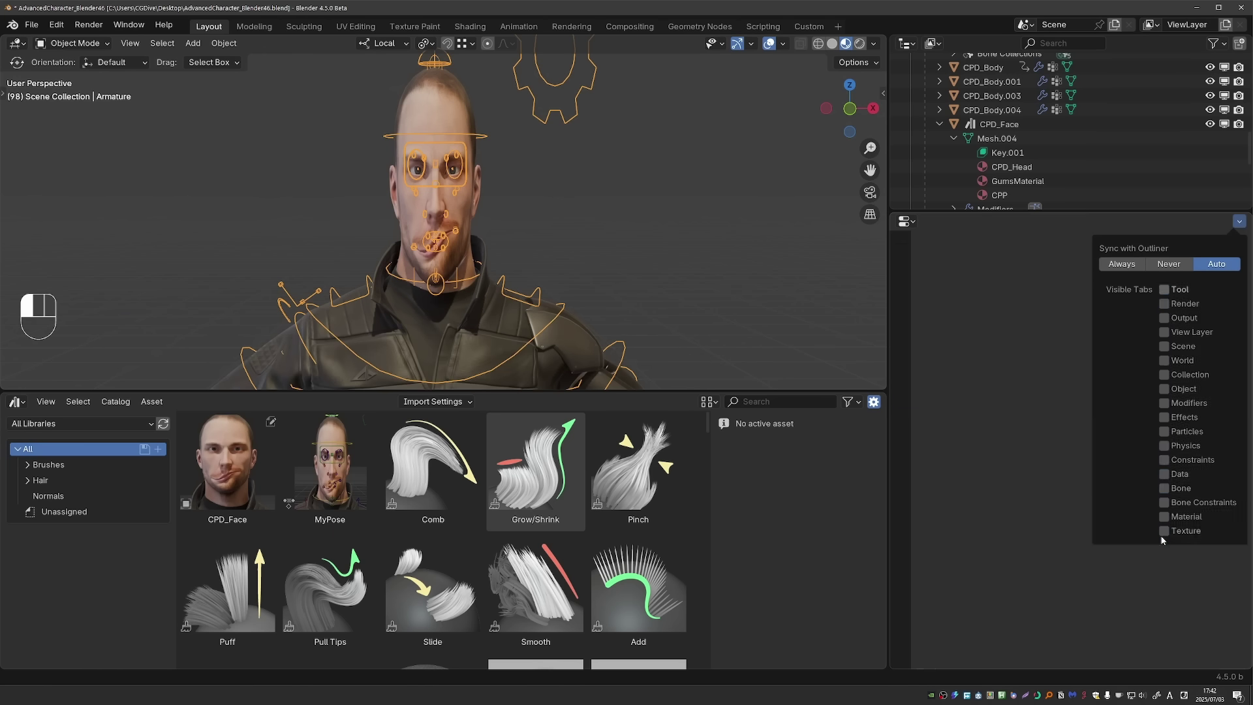
Step: Hide the Tool tab of the Properties editor and make only the Data, Bone and Bone Constraints tabs visible
{"action": "left_click", "coordinate": [1165, 289]}
{"action": "left_click", "coordinate": [1164, 474]}
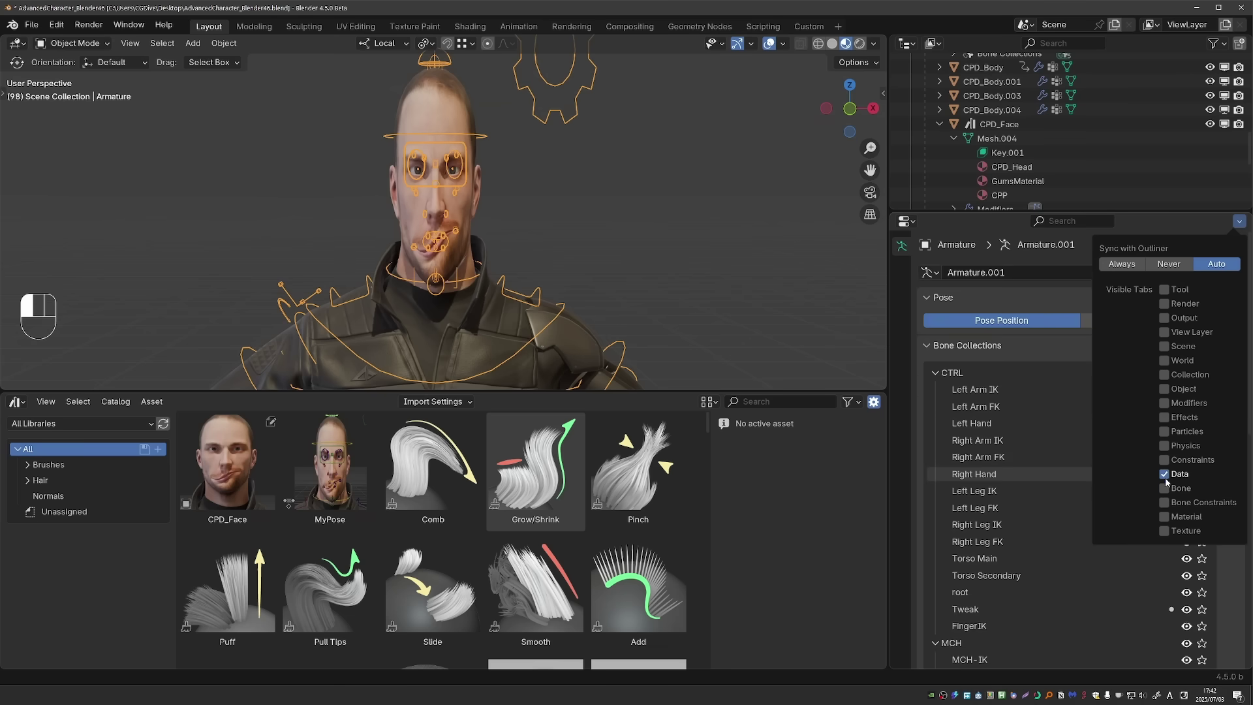
{"action": "left_click", "coordinate": [1164, 488]}
{"action": "left_click", "coordinate": [1165, 503]}
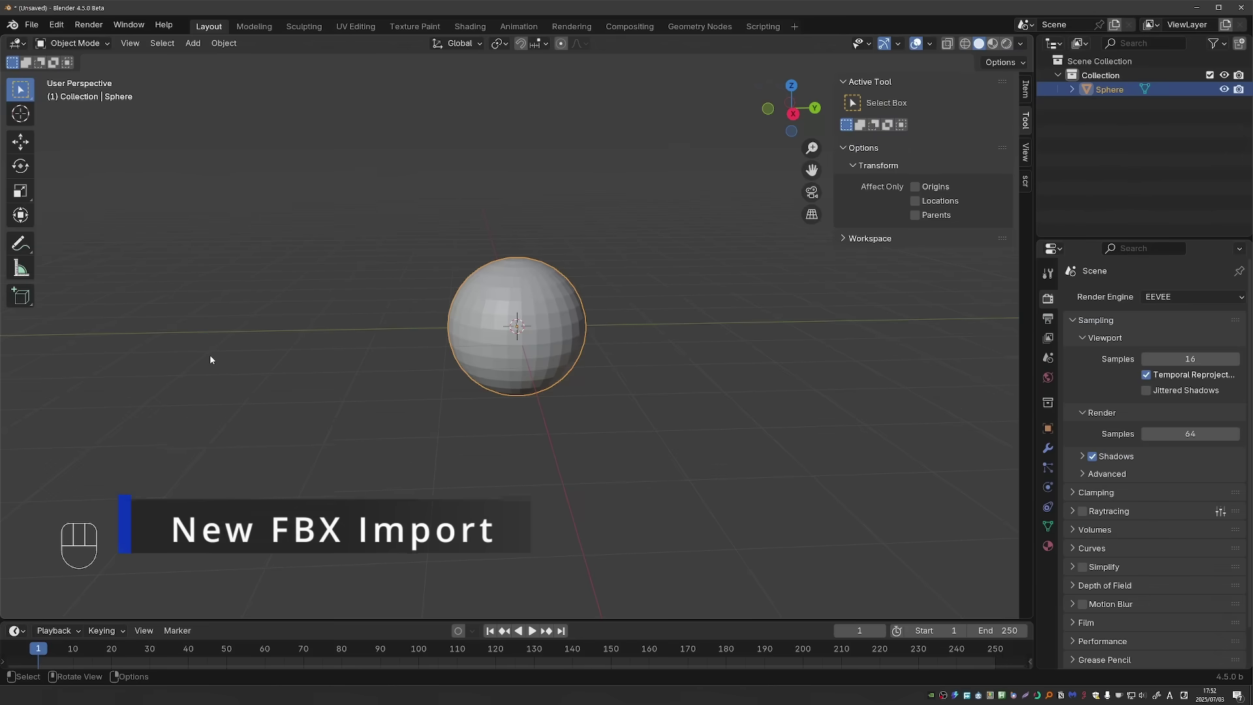
Step: Examine the experimental FBX import options, cancel without importing a file, and view the available export formats
{"action": "left_click", "coordinate": [33, 28]}
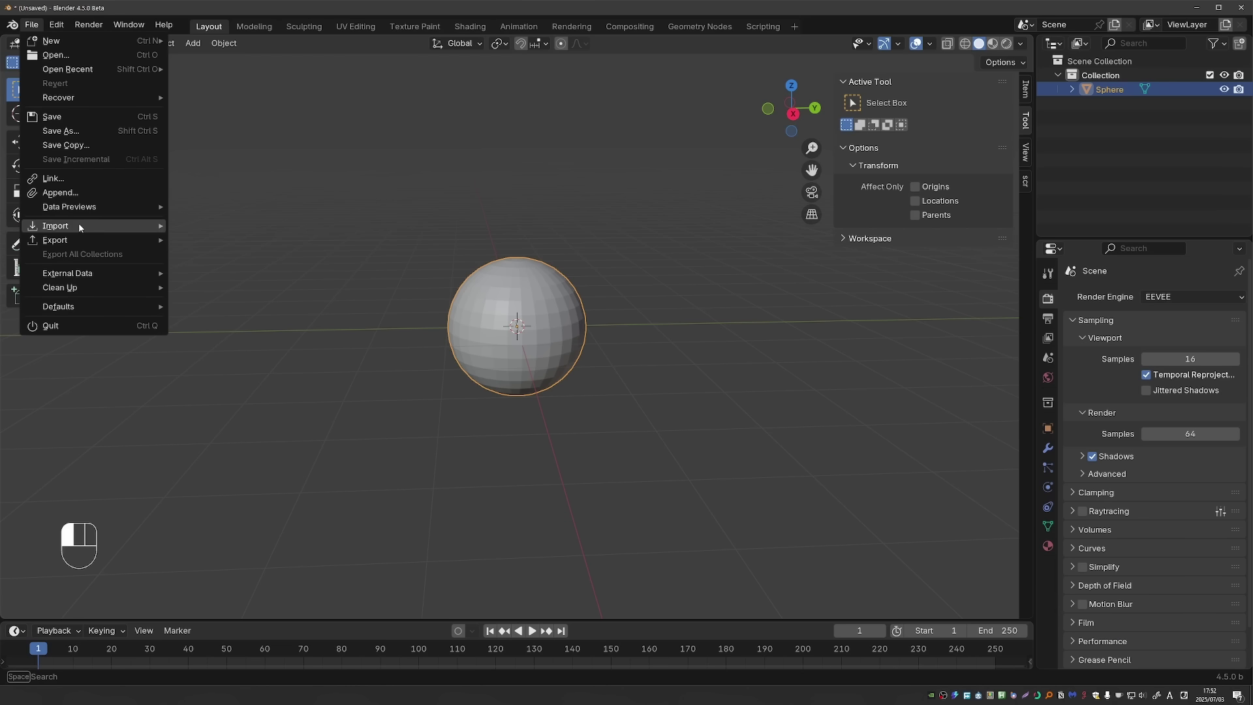
{"action": "mouse_move", "coordinate": [83, 241]}
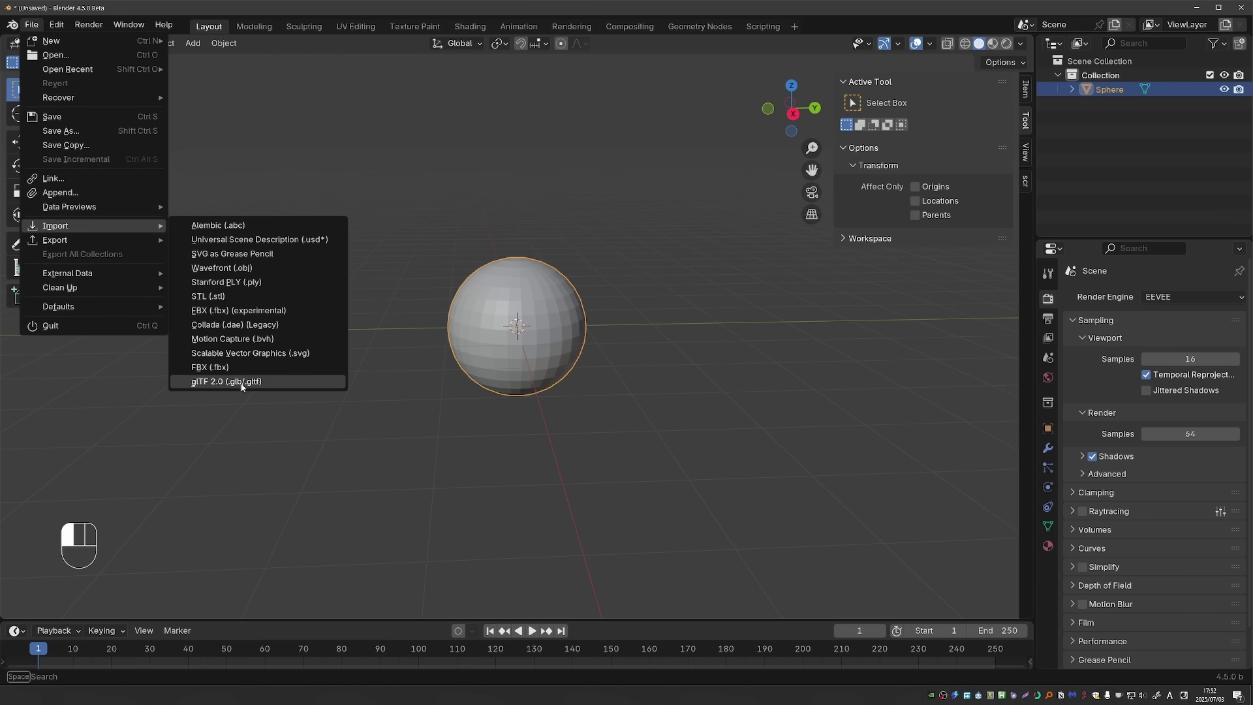
{"action": "mouse_move", "coordinate": [131, 240]}
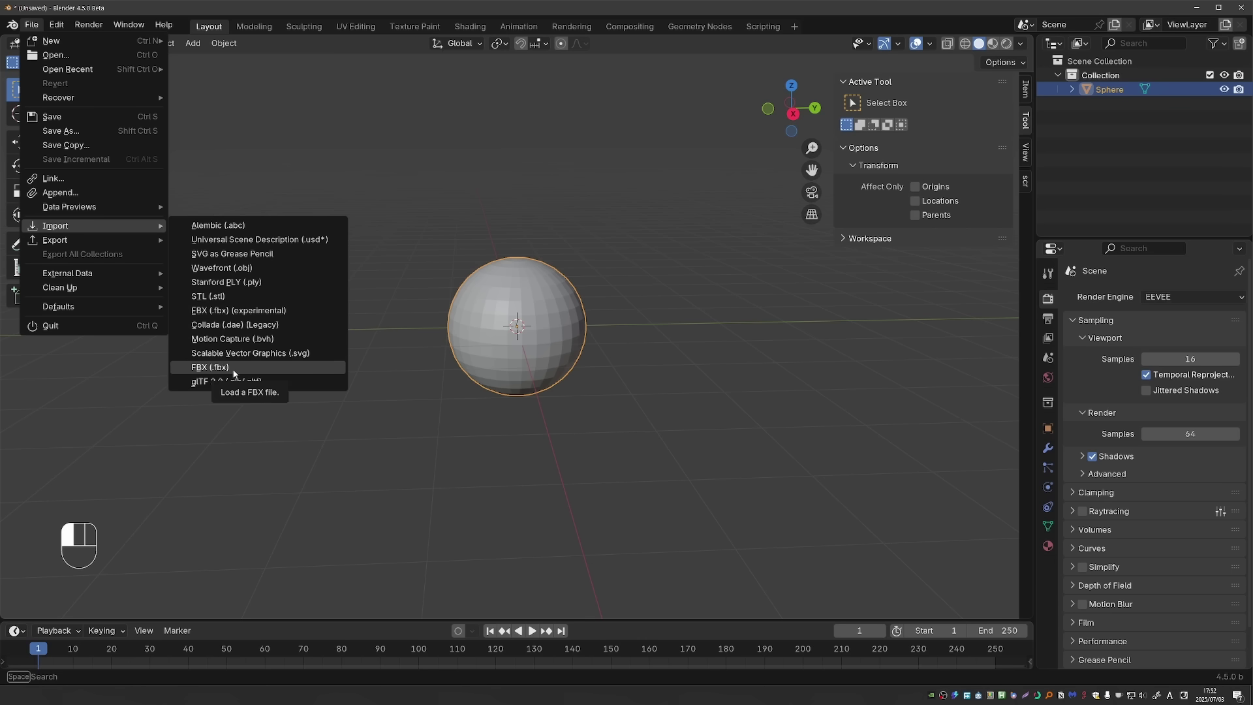
{"action": "left_click", "coordinate": [254, 312]}
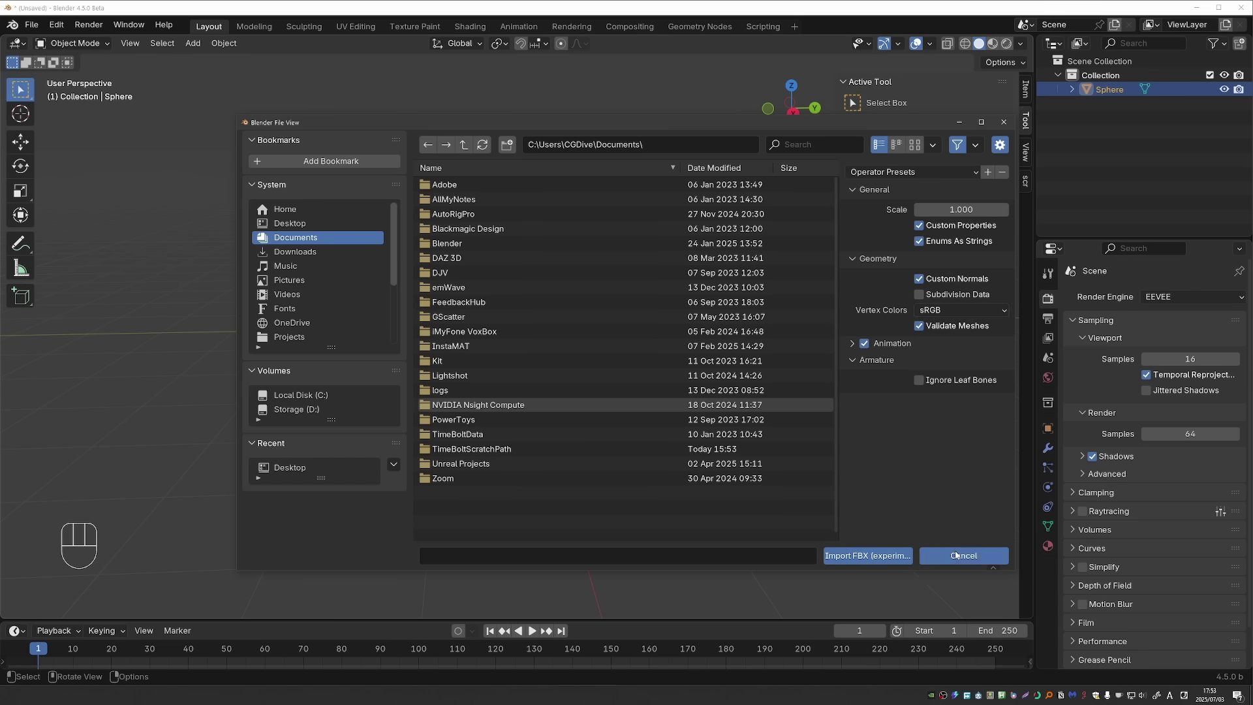
{"action": "left_click", "coordinate": [953, 555]}
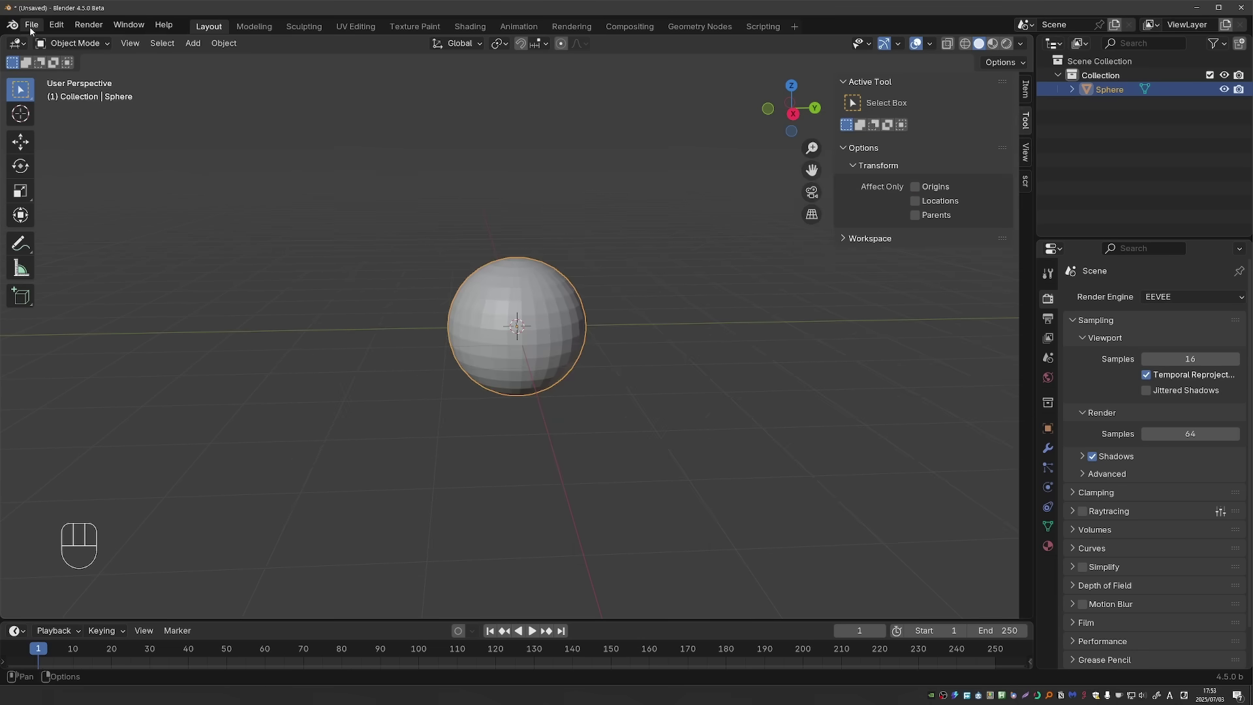
{"action": "left_click", "coordinate": [31, 24]}
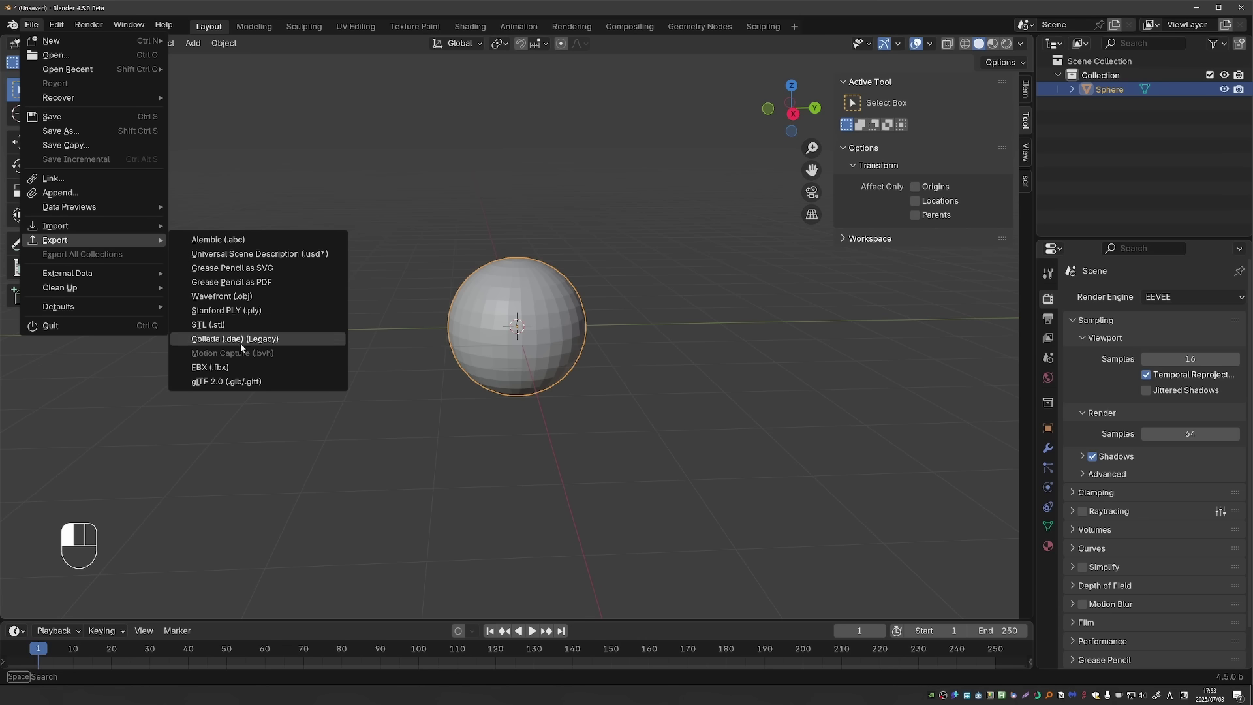